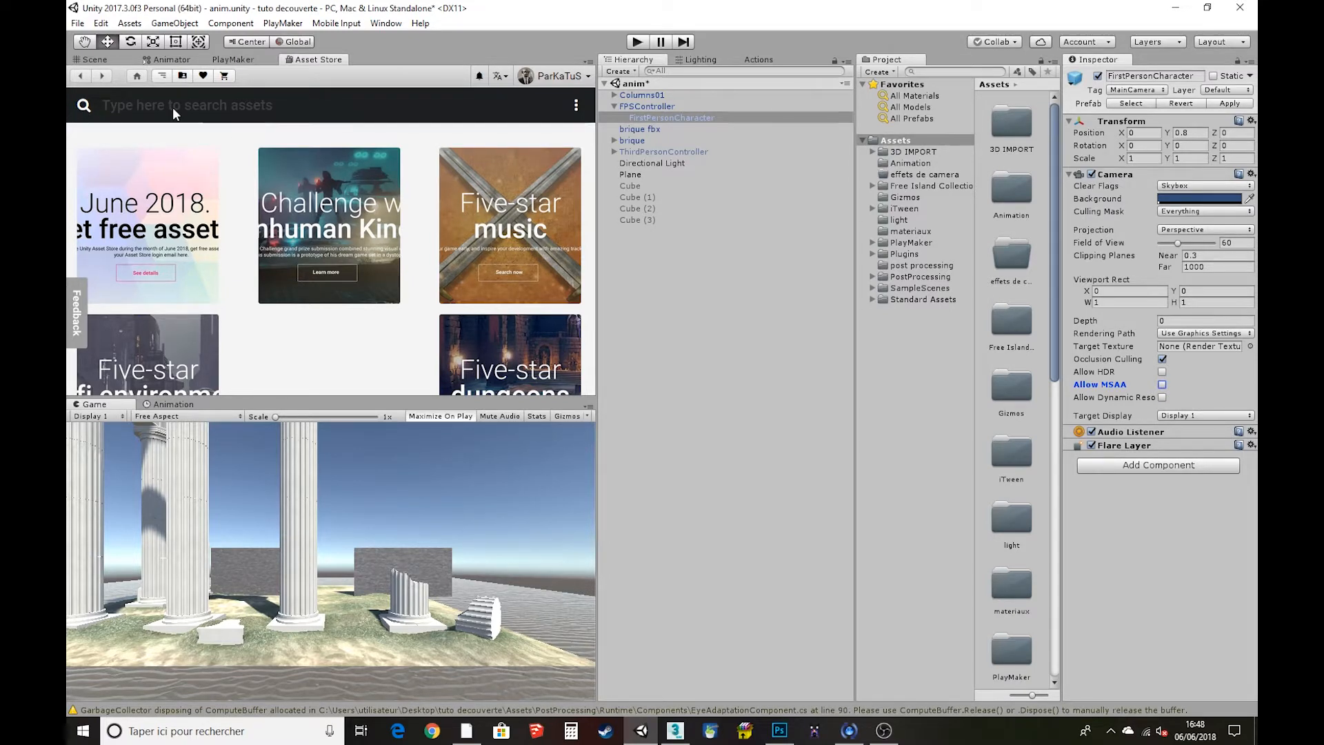
# Search the Asset Store for post processing and open the Post Processing Stack page to view its import option
pyautogui.write('post ')
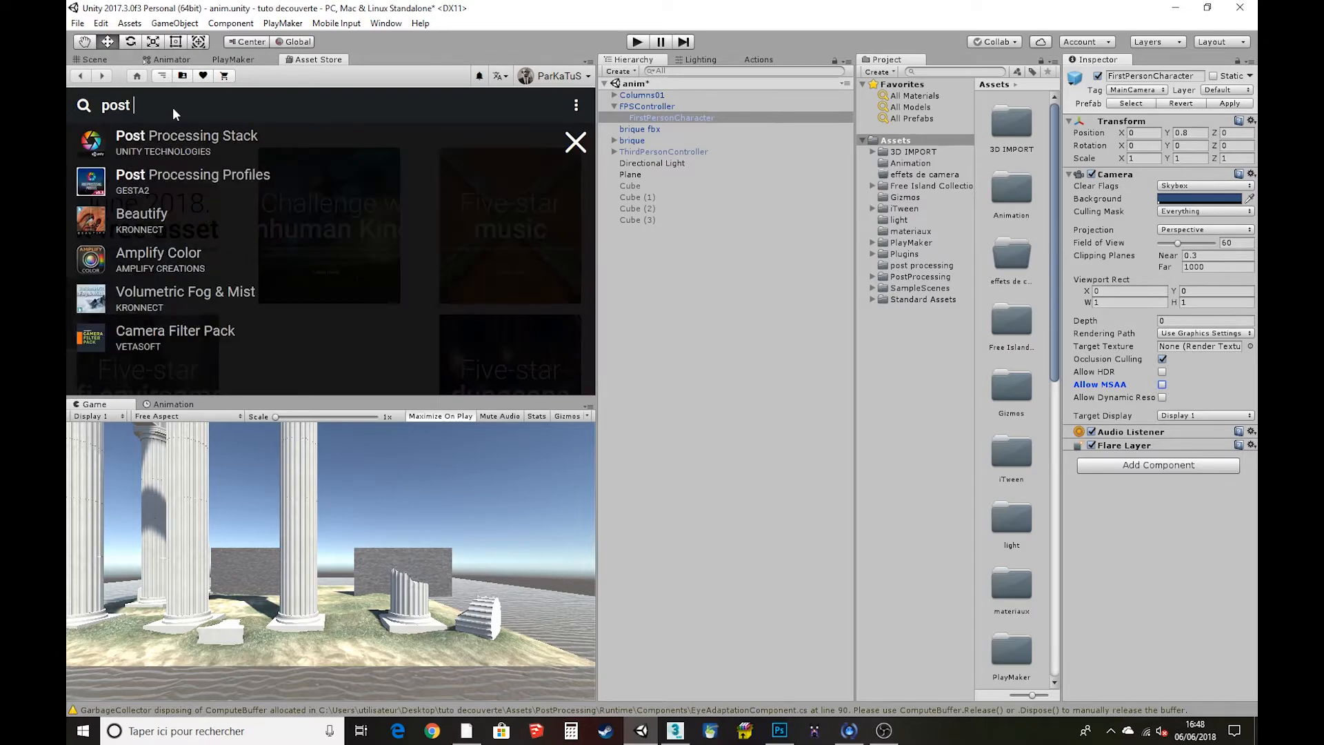
pyautogui.write('prcessin')
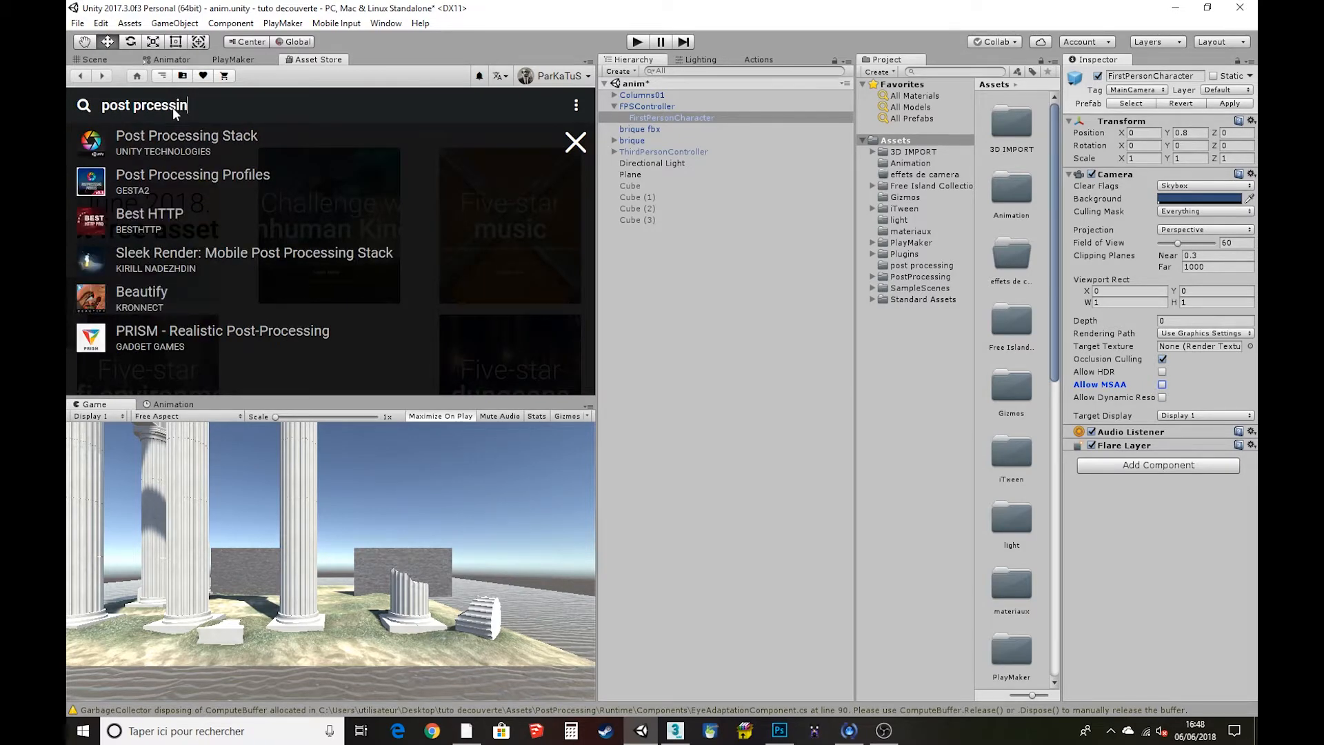
pyautogui.write('g')
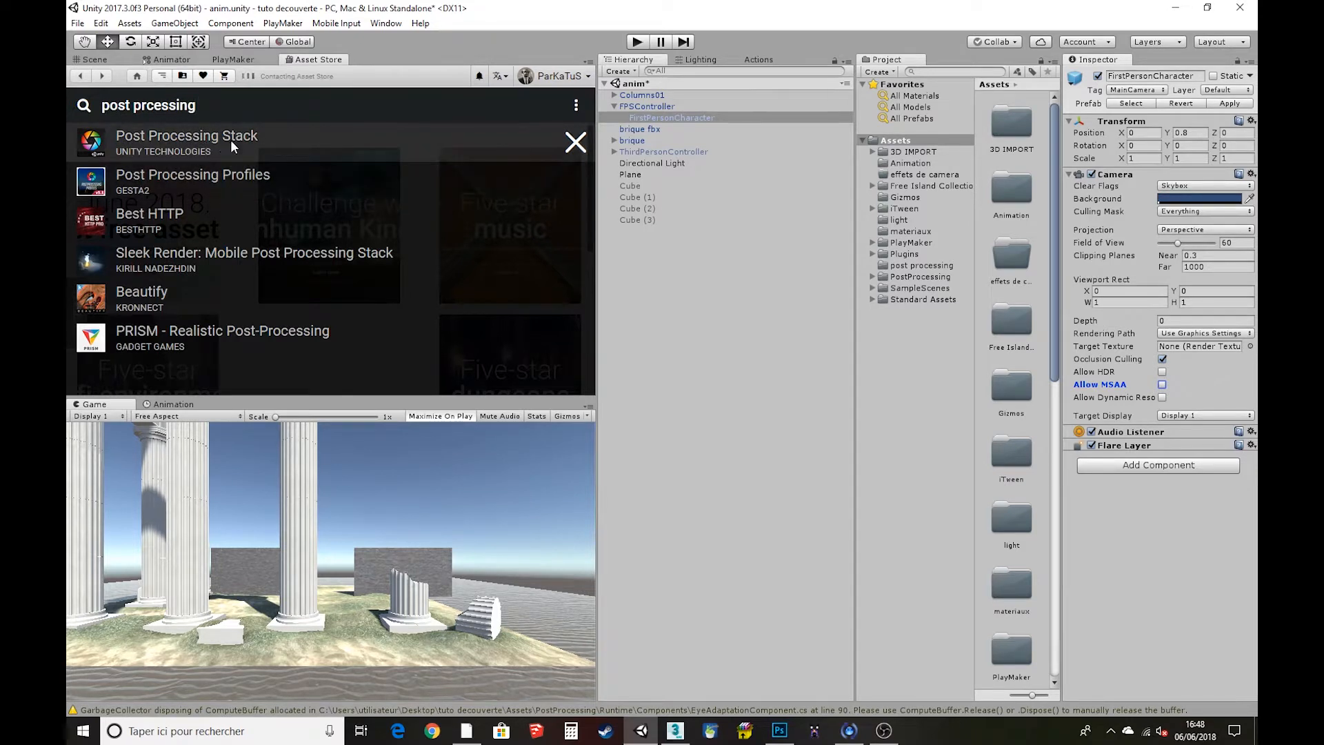
pyautogui.click(231, 139)
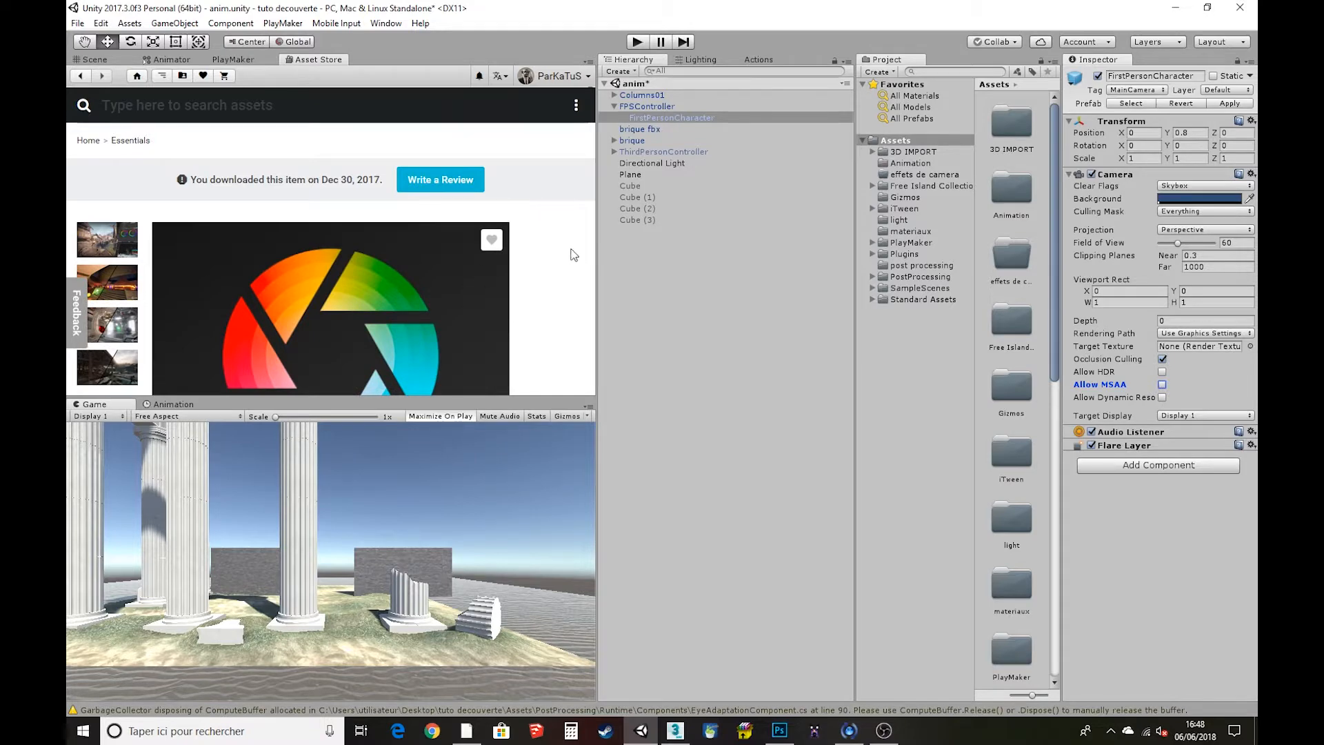
pyautogui.scroll(-3, 557, 272)
pyautogui.scroll(-3, 556, 273)
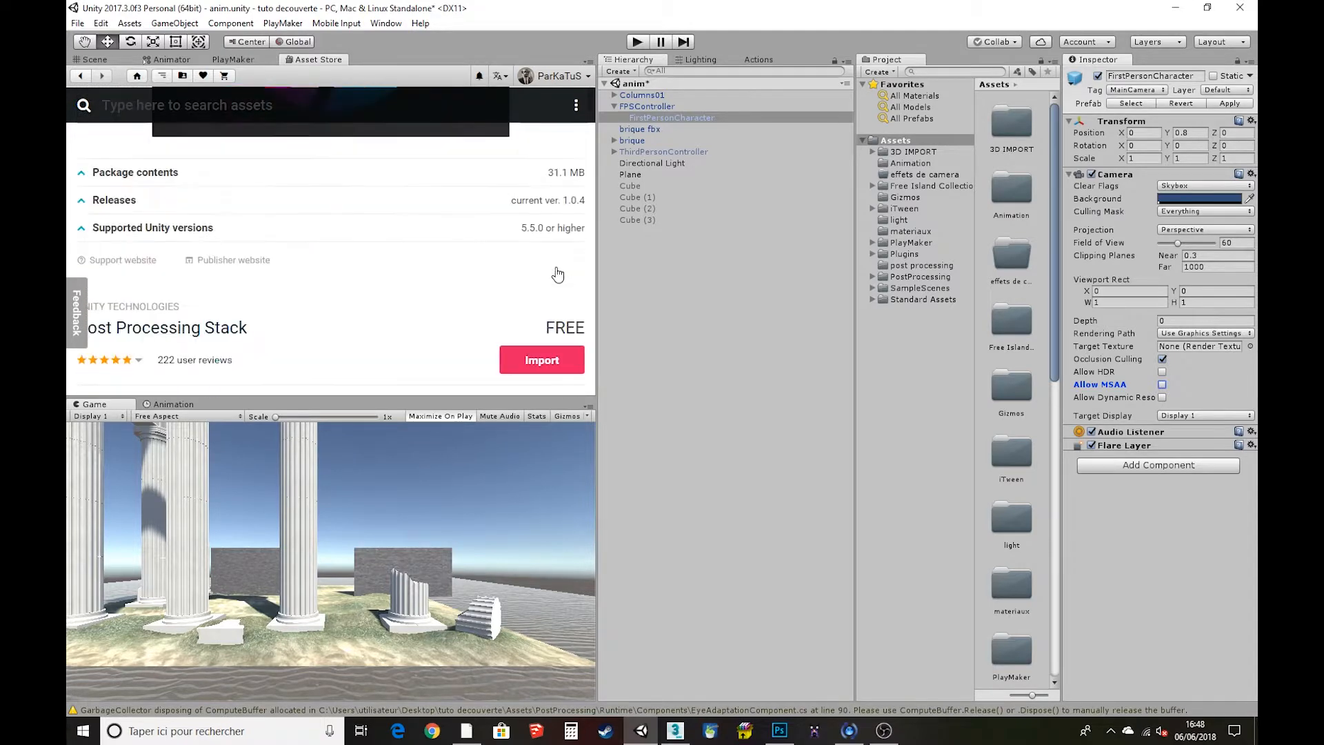
pyautogui.click(535, 286)
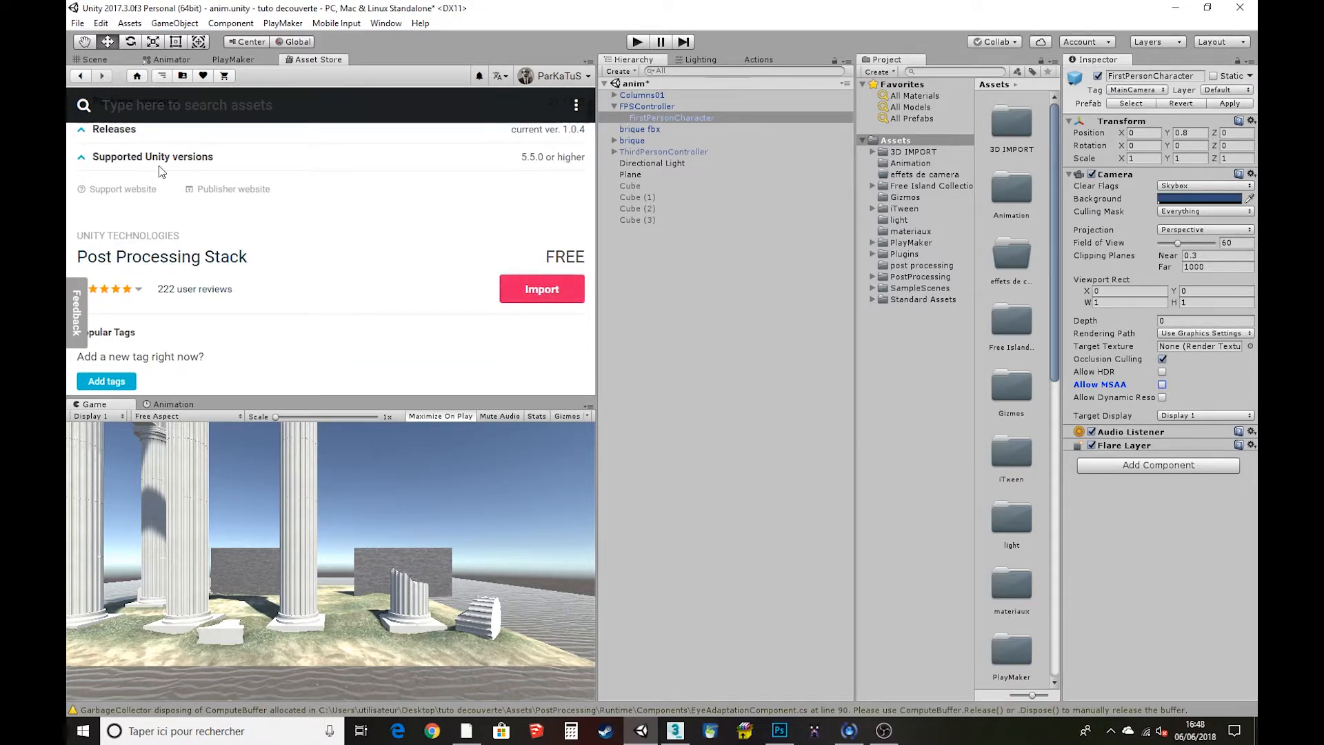
# Return to the scene and add a Post Processing Behaviour component to the FirstPersonCharacter camera inside FPSController
pyautogui.click(92, 60)
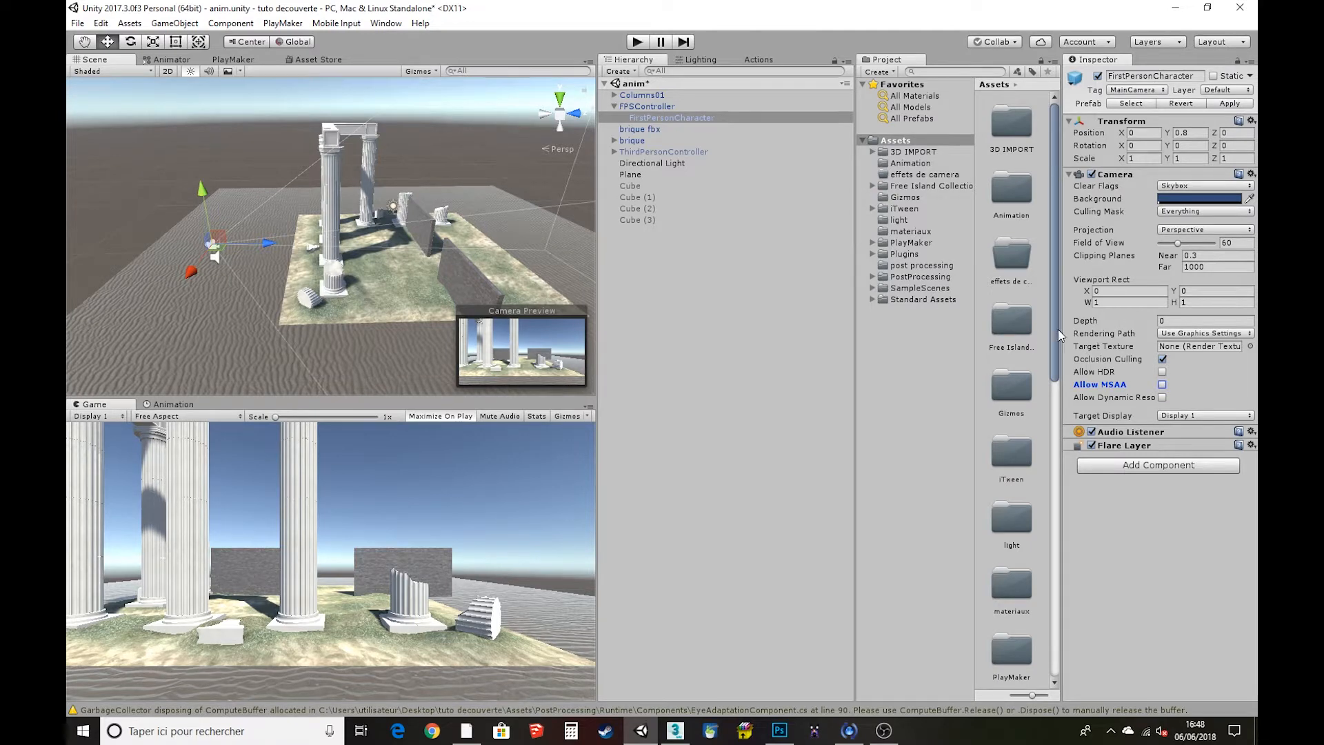
pyautogui.click(652, 107)
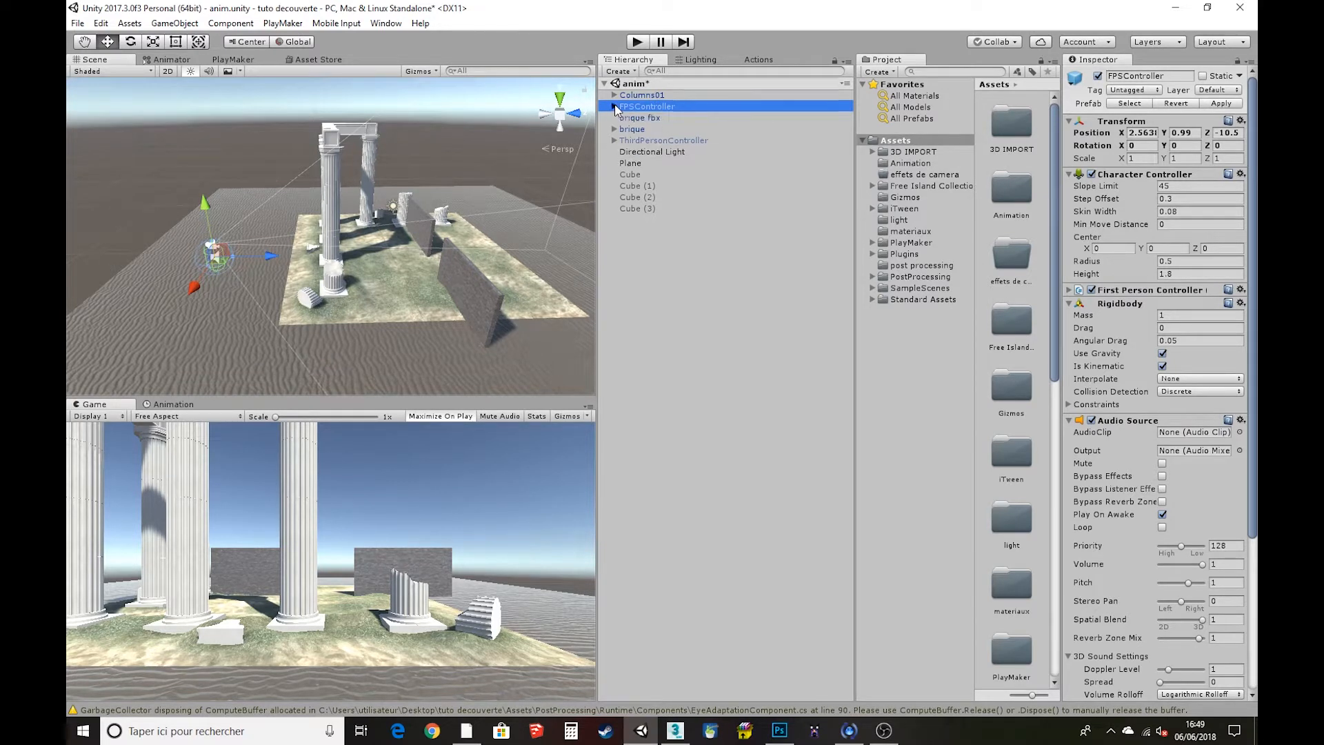
pyautogui.click(672, 118)
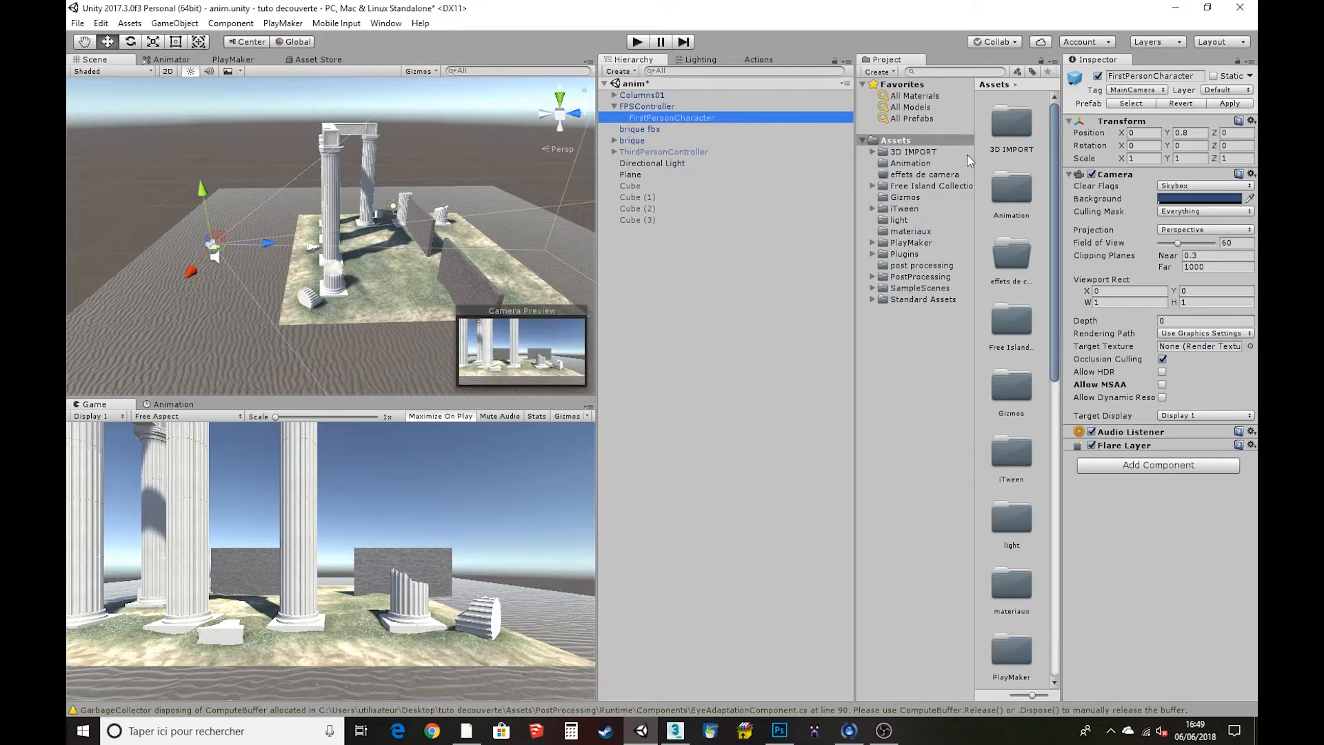
pyautogui.click(1092, 175)
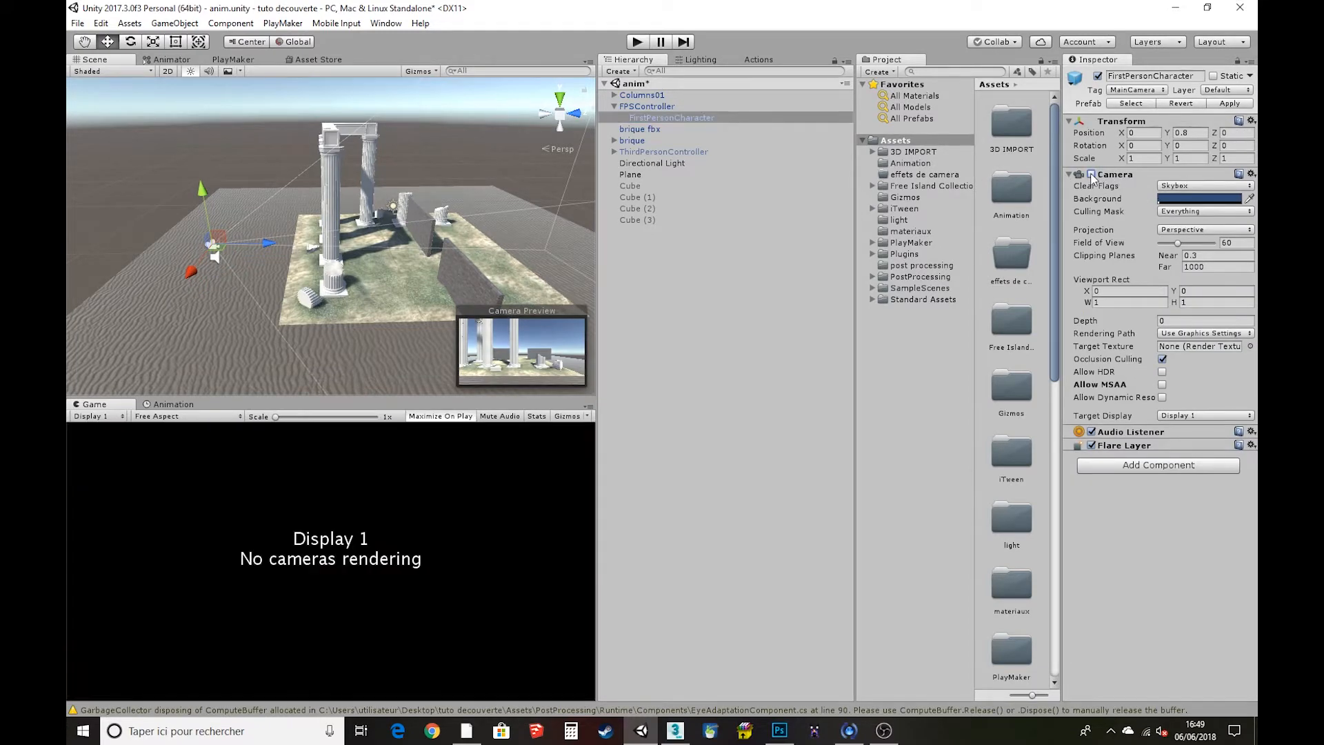
pyautogui.click(1091, 174)
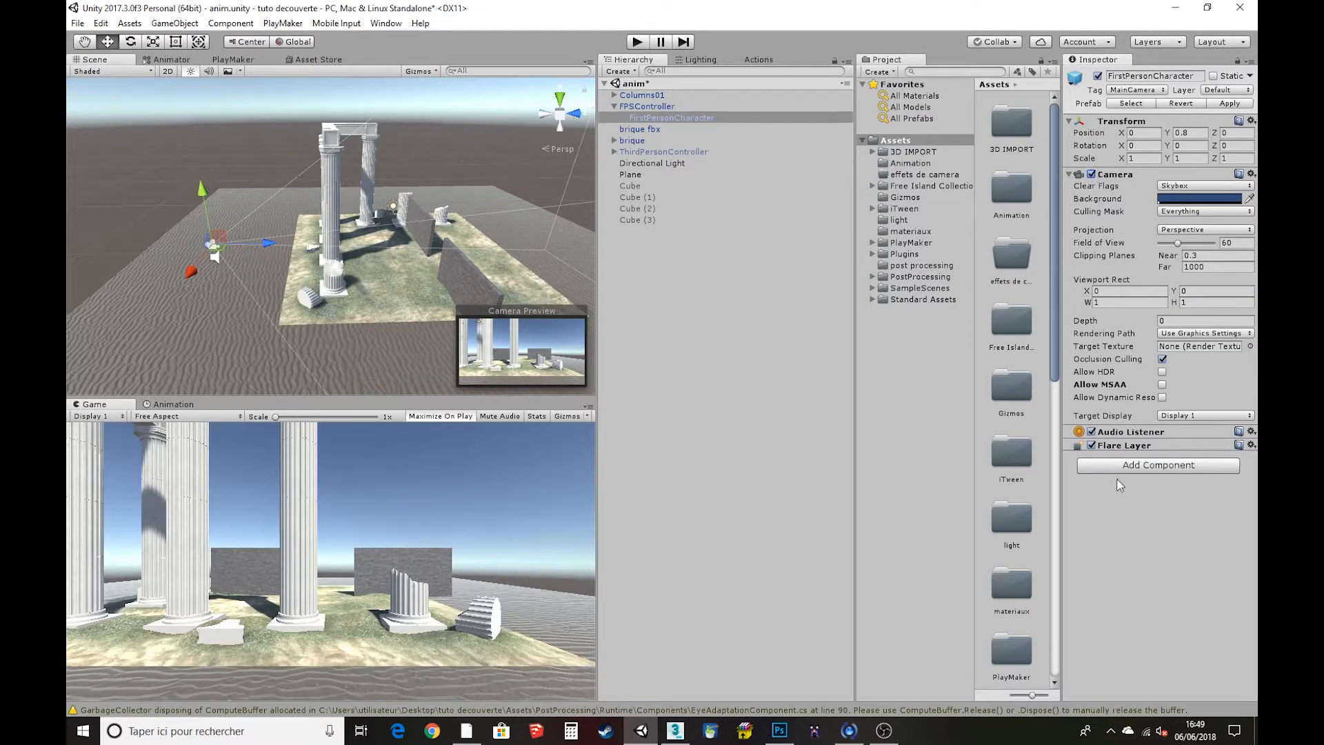
pyautogui.click(1139, 466)
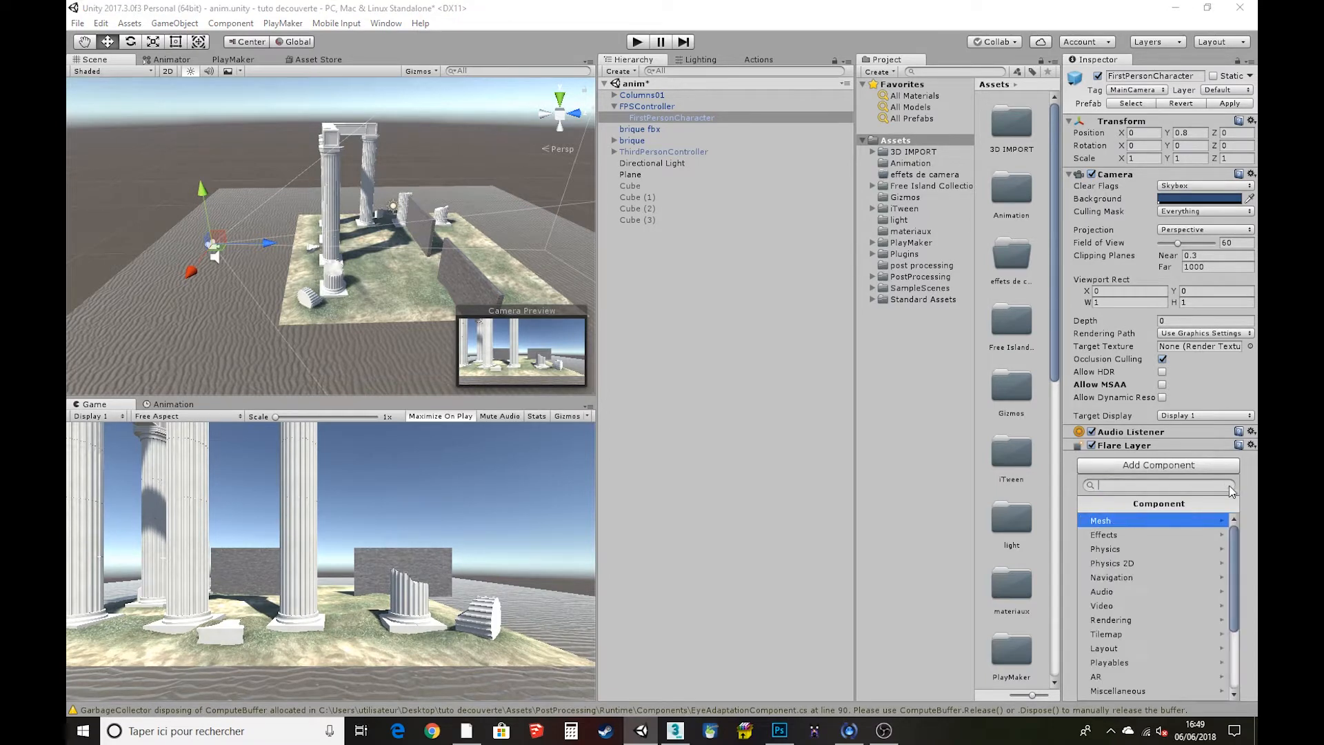
pyautogui.write('post')
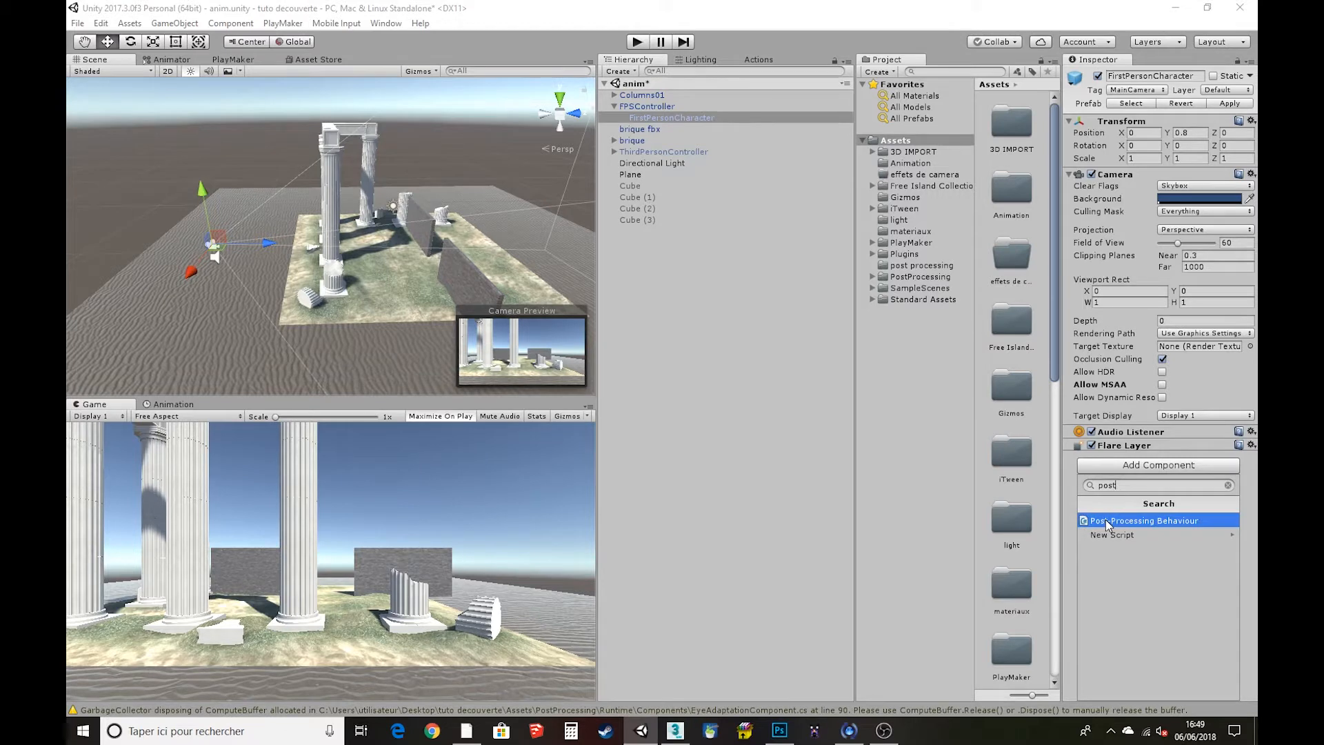
pyautogui.click(1107, 522)
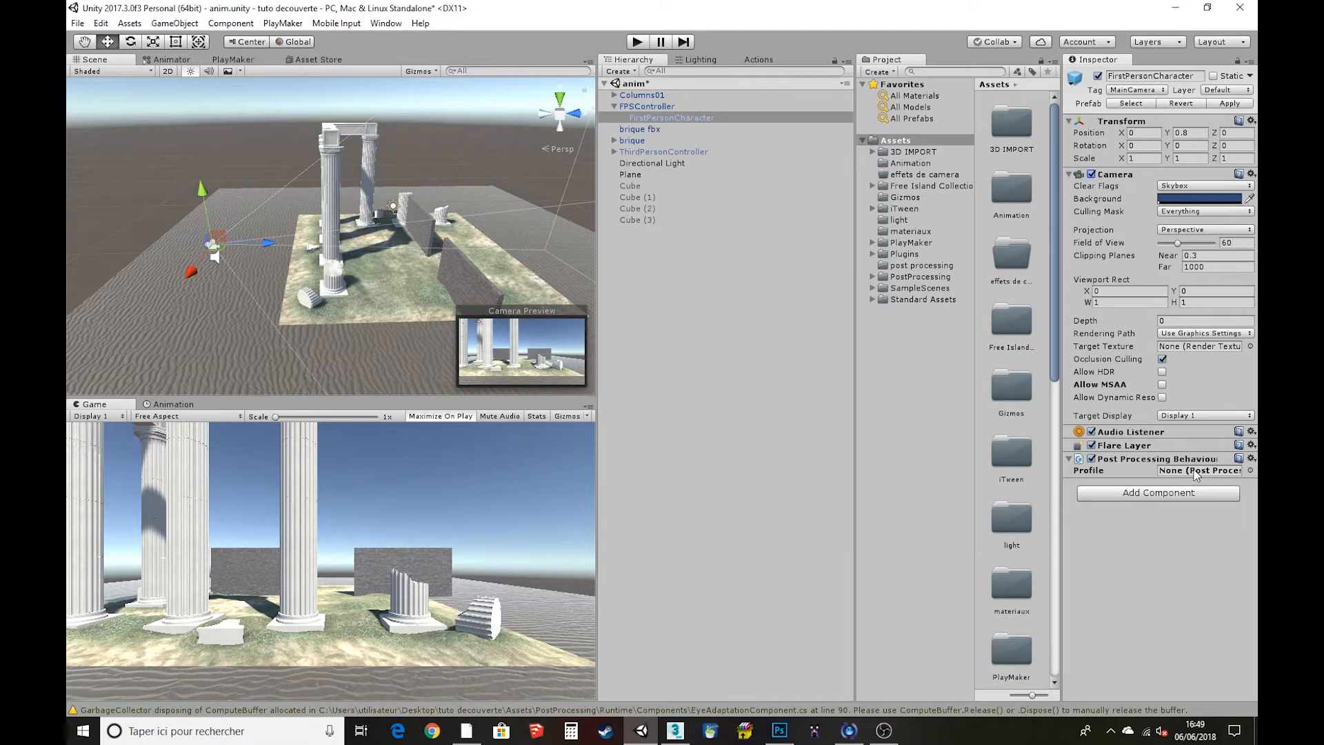
# Create a folder named "effet de camera" in the project's Assets
pyautogui.rightClick(895, 141)
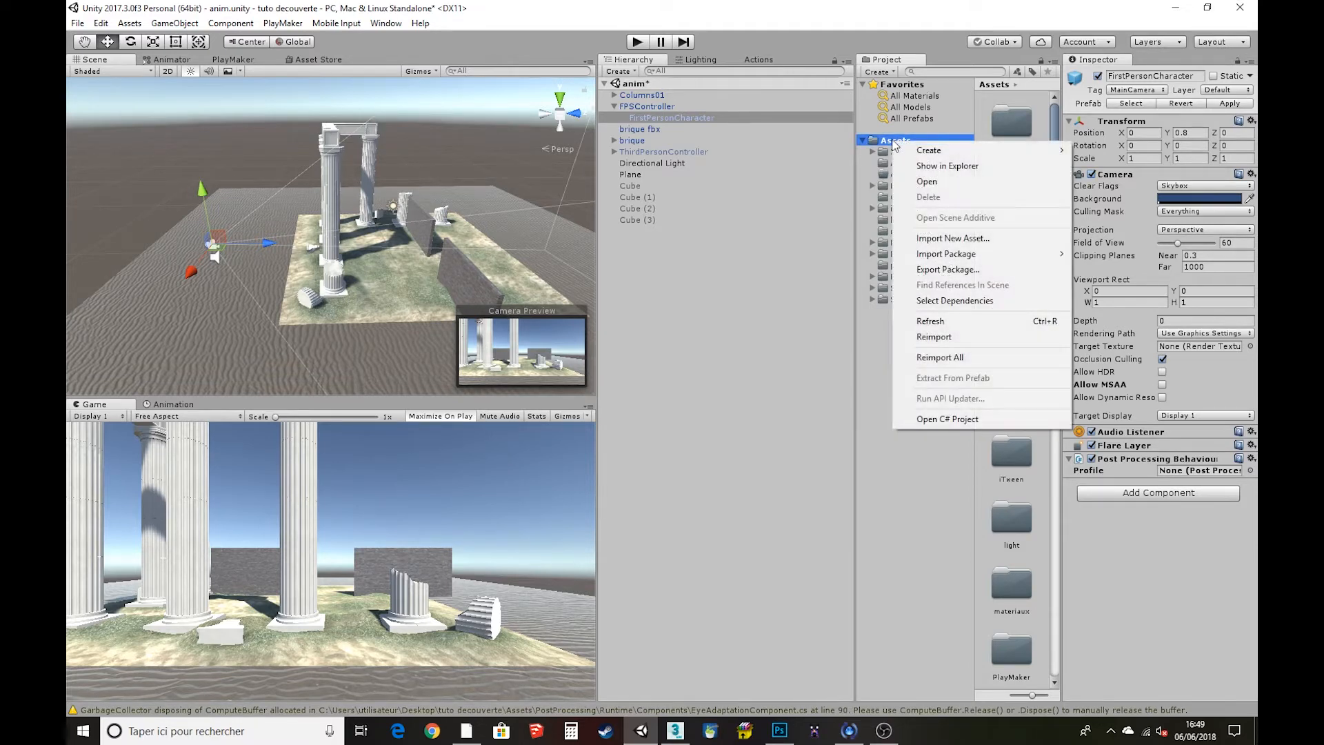
pyautogui.click(896, 142)
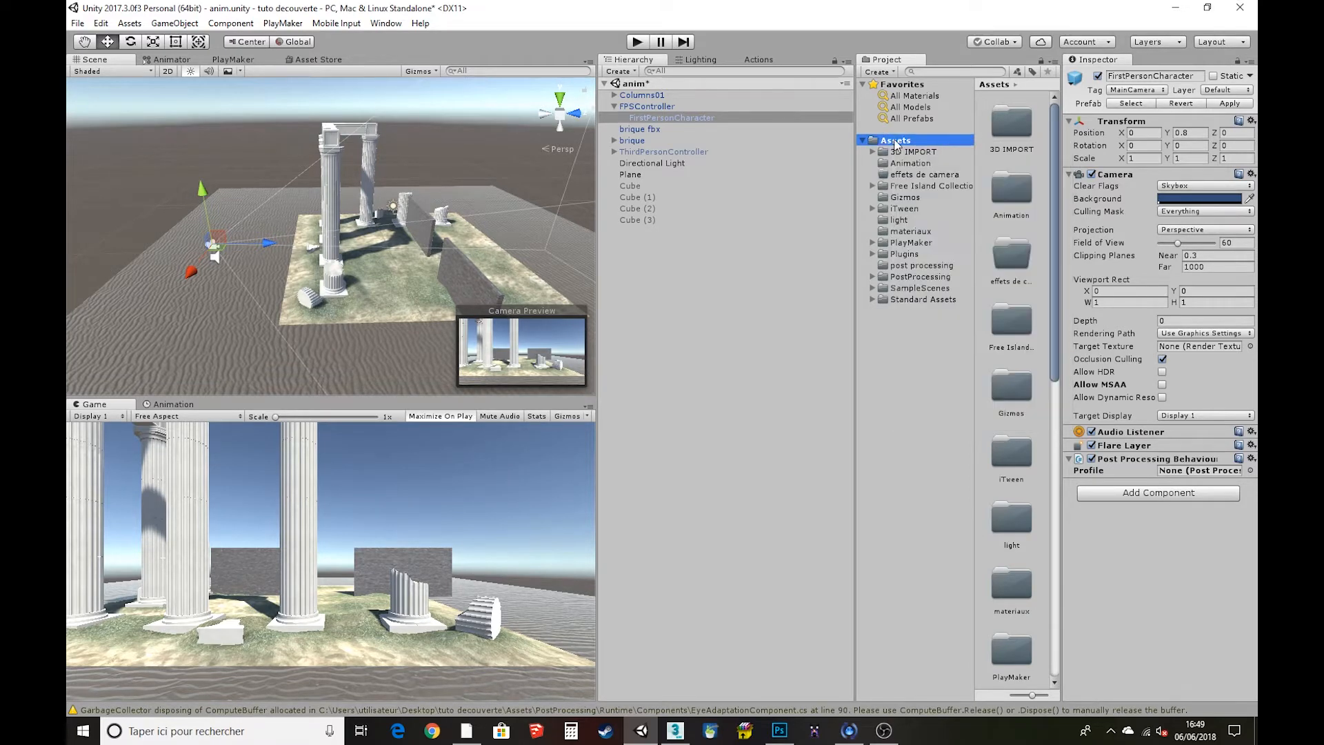
pyautogui.rightClick(896, 143)
pyautogui.moveTo(931, 151)
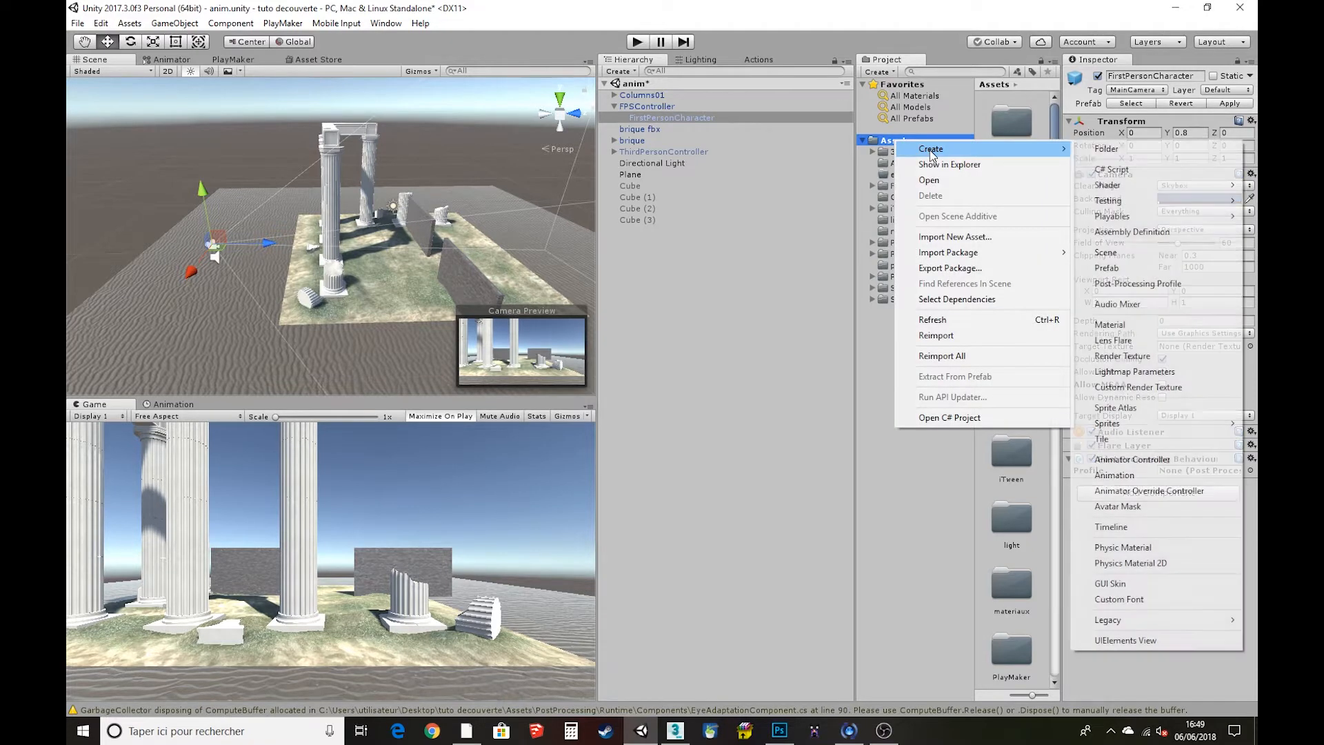
pyautogui.click(1143, 150)
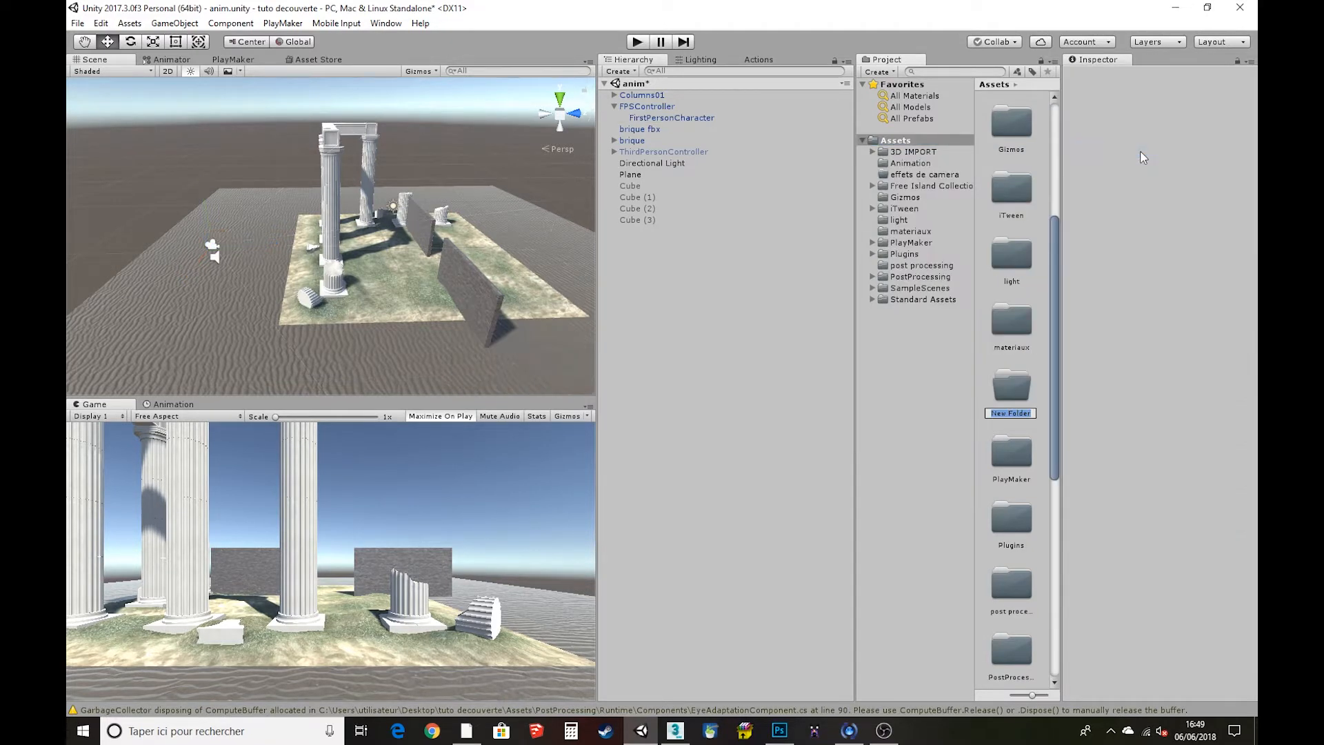
pyautogui.write('effet de camera')
pyautogui.press('Return')
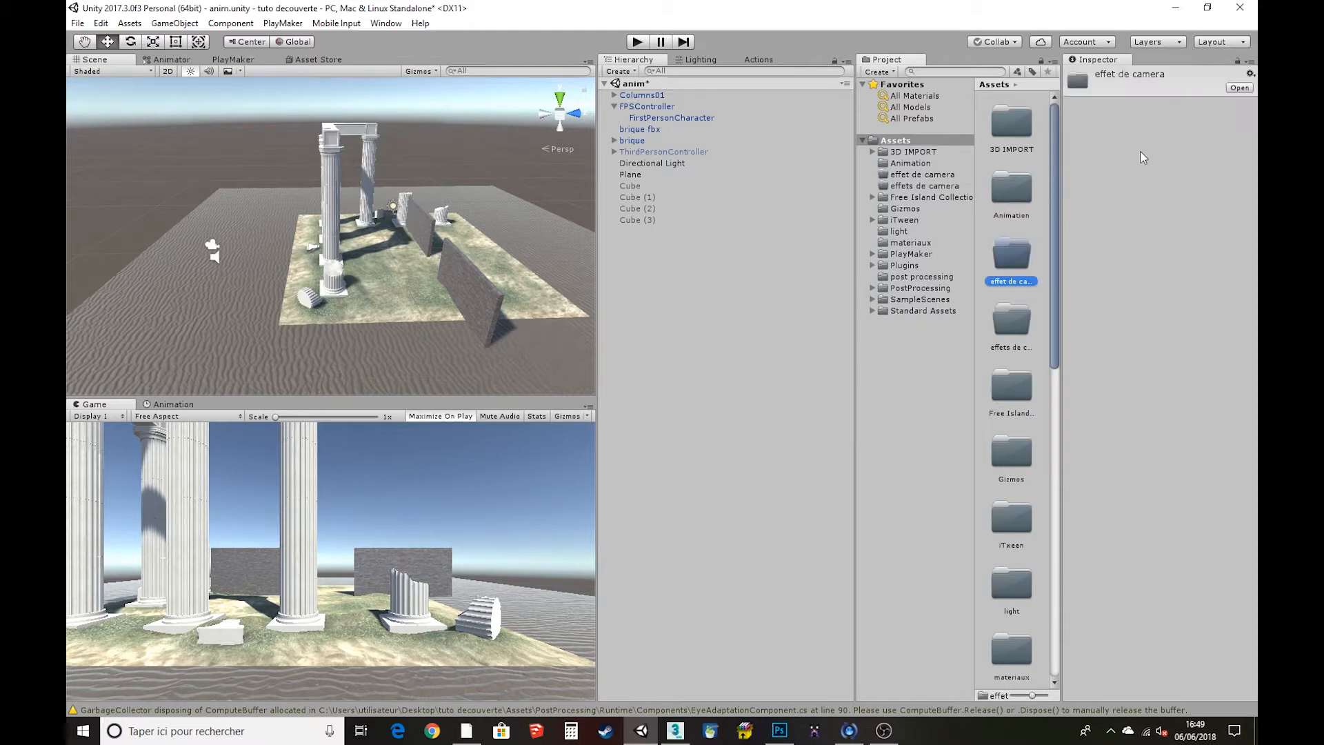
# Create a Post-Processing Profile named "effet 1" inside the "effet de camera" folder
pyautogui.doubleClick(1012, 256)
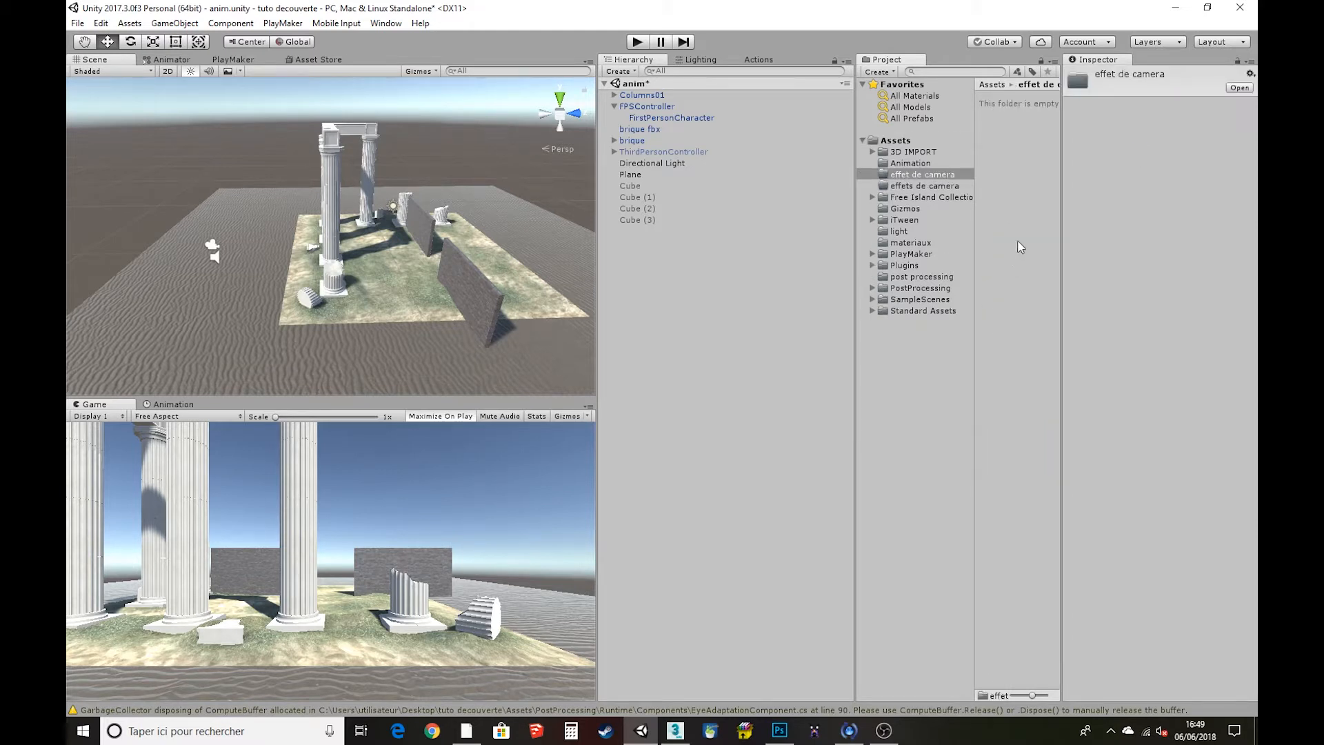
pyautogui.rightClick(1015, 146)
pyautogui.moveTo(1046, 156)
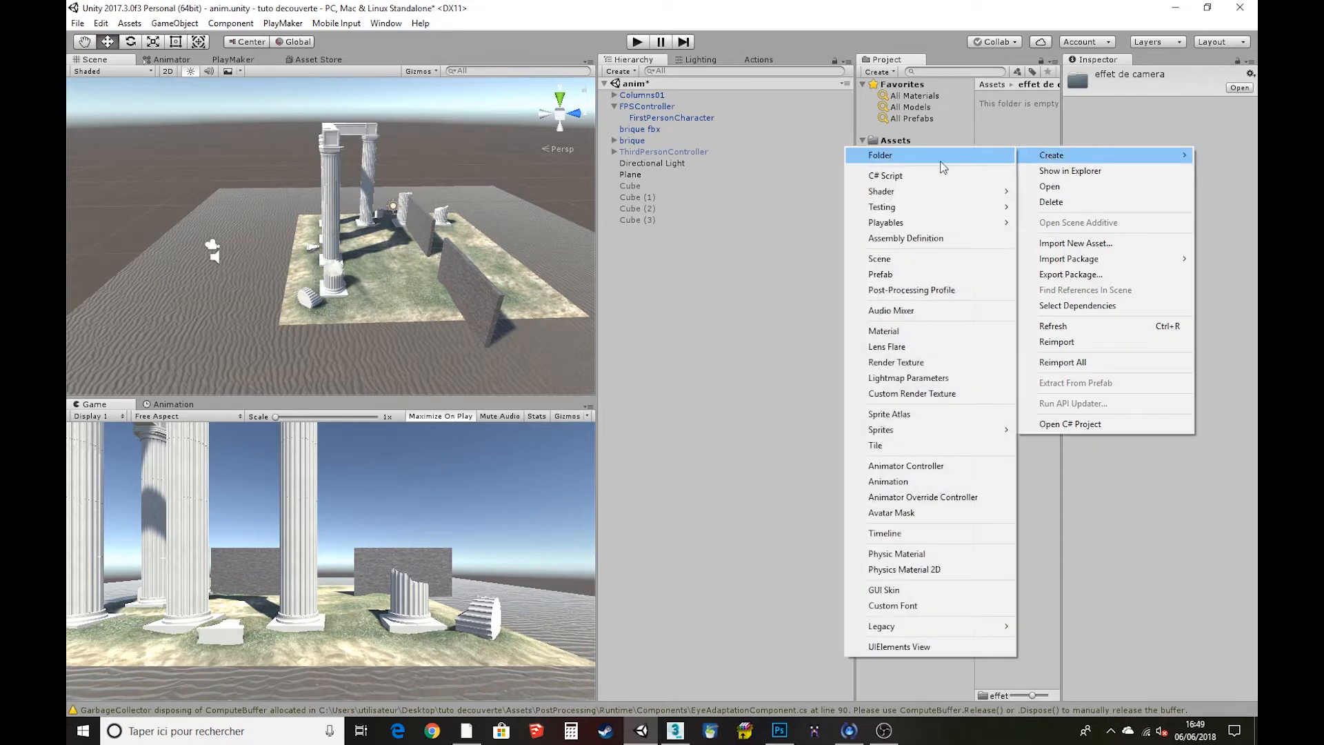
pyautogui.click(908, 291)
pyautogui.write('effet 1')
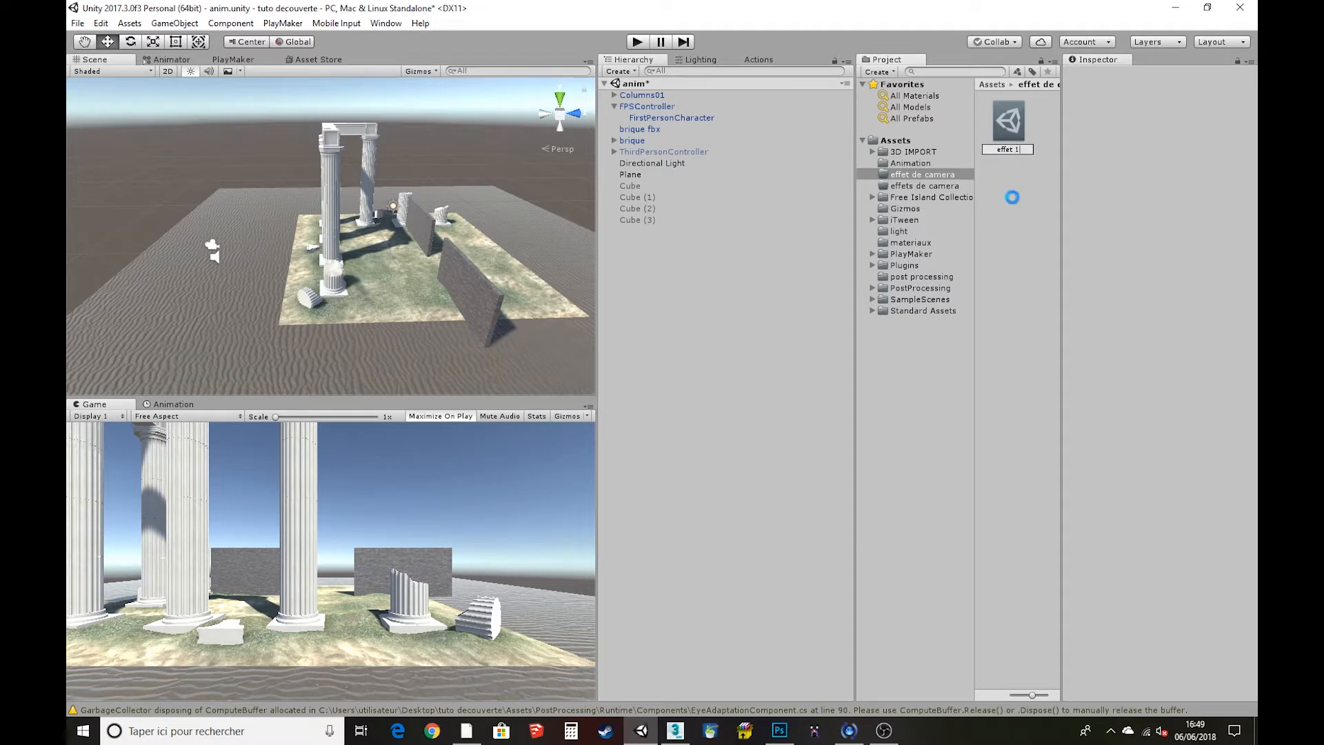
pyautogui.press('Return')
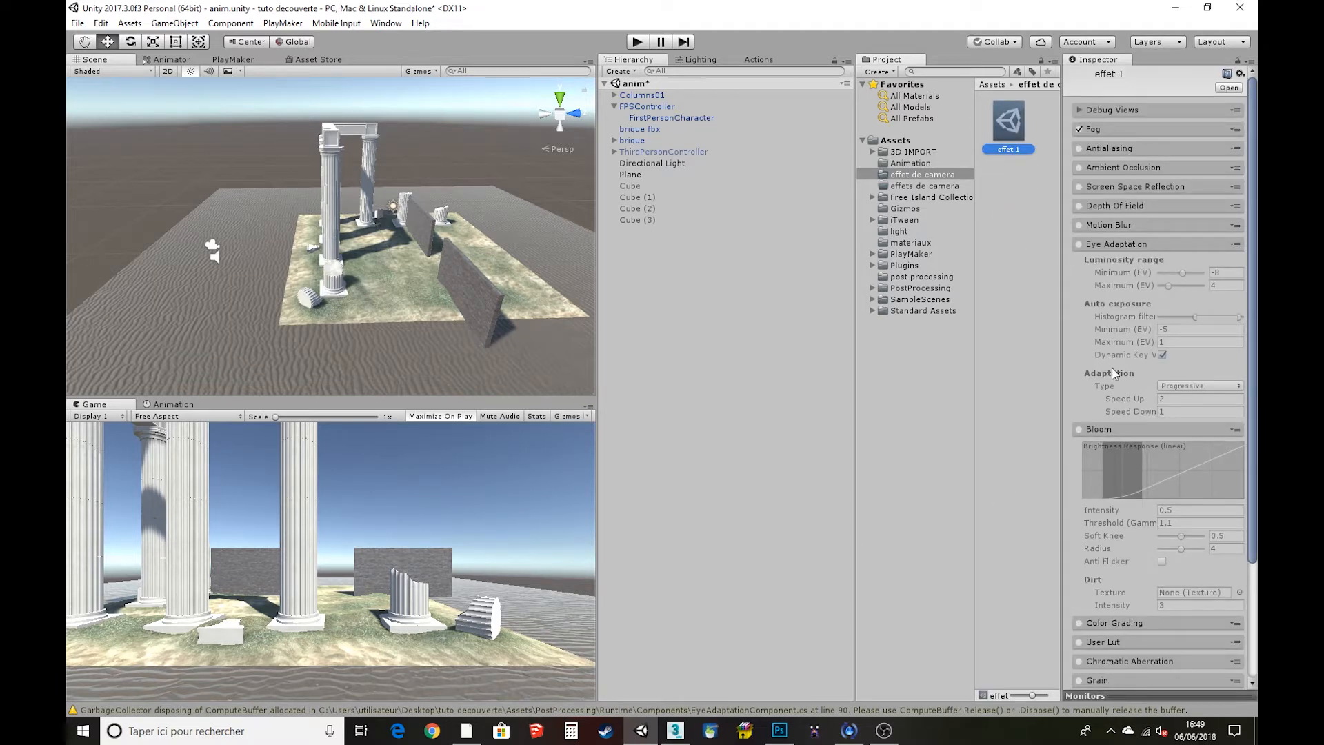
# Collapse the Eye Adaptation, Bloom and Vignette sections of the effet 1 profile
pyautogui.click(1125, 244)
pyautogui.click(1115, 262)
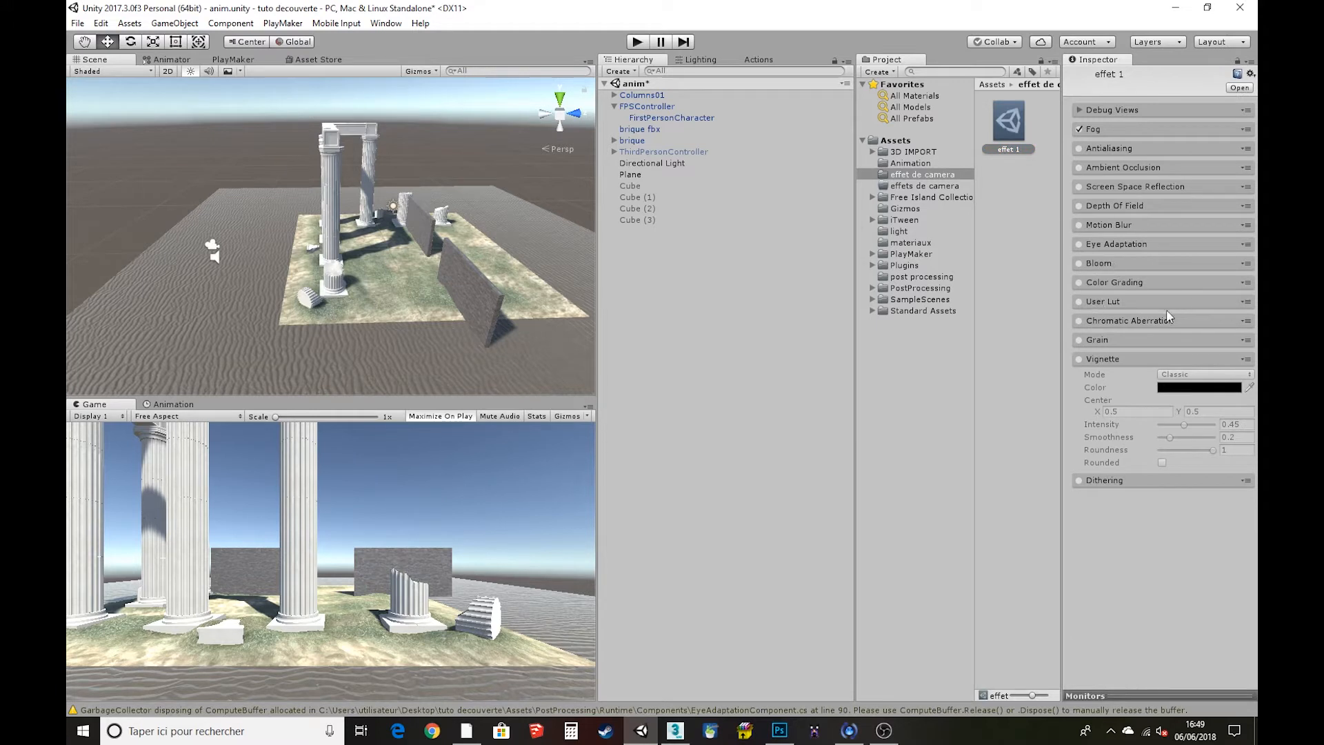
pyautogui.click(1127, 358)
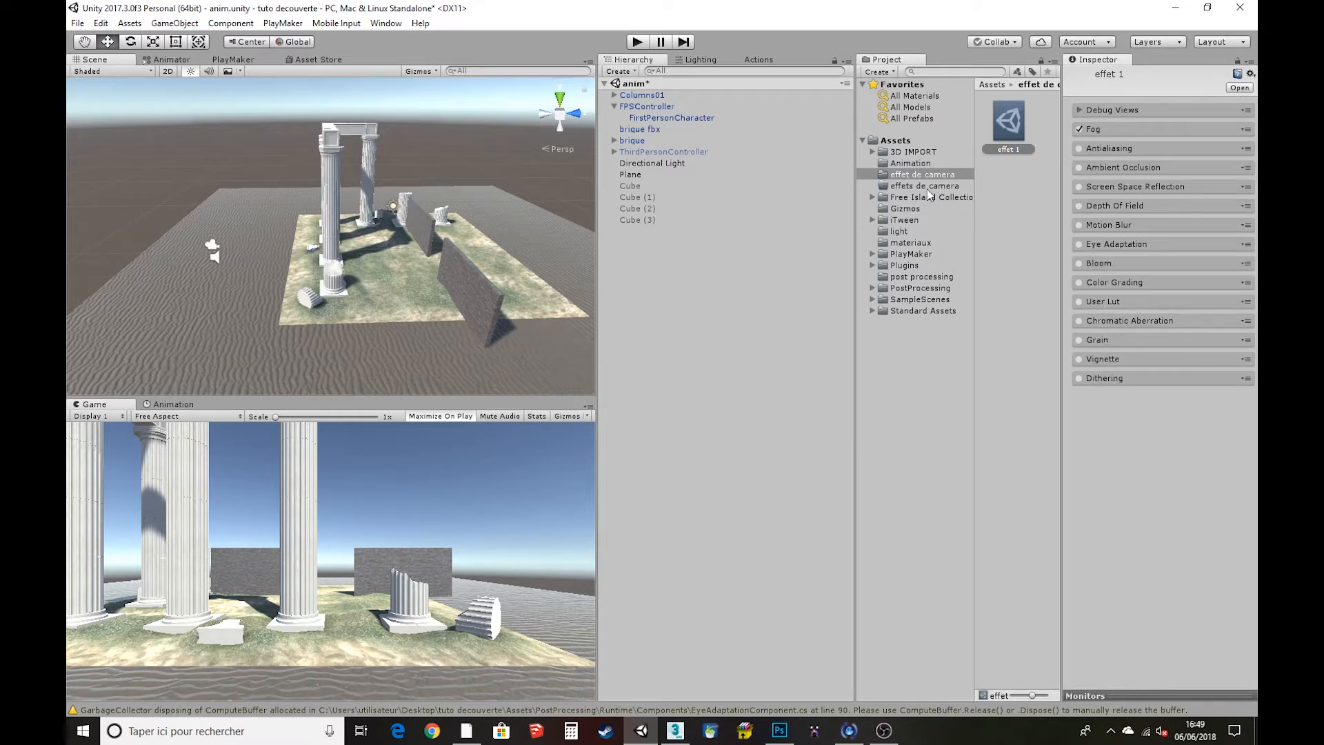
# Assign the effet 1 profile to the Post Processing Behaviour on FirstPersonCharacter
pyautogui.click(653, 118)
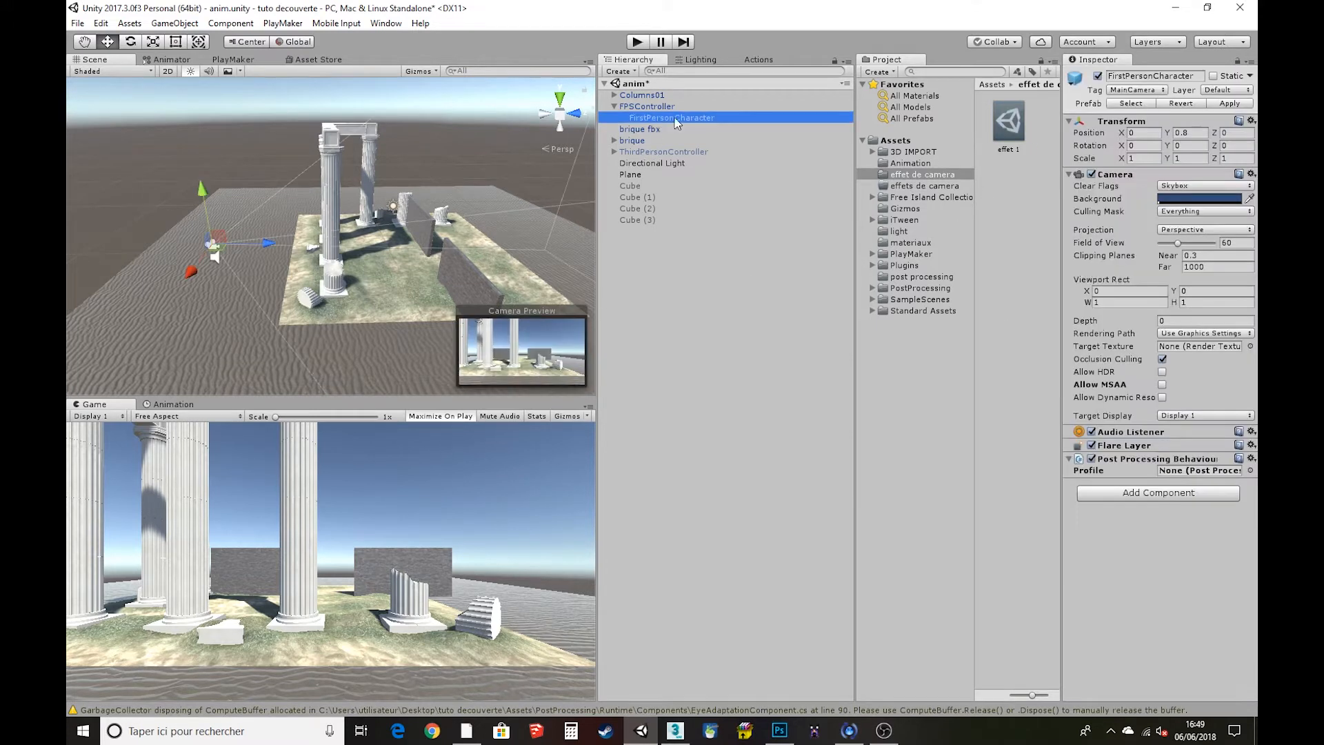
pyautogui.moveTo(1008, 123); pyautogui.dragTo(1182, 472)
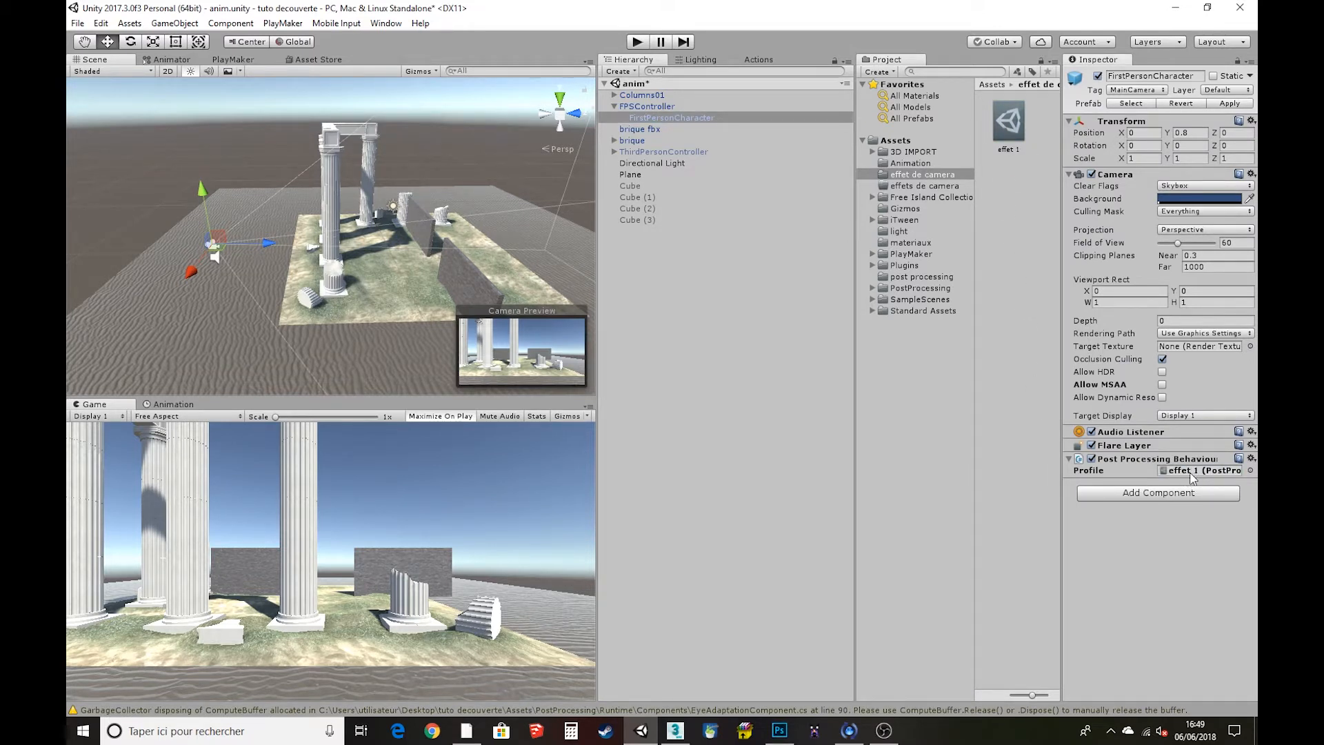
# Enable Bloom in the effet 1 profile with intensity 0.95, threshold 0.93, soft knee 0.86 and radius 4.16
pyautogui.click(1009, 123)
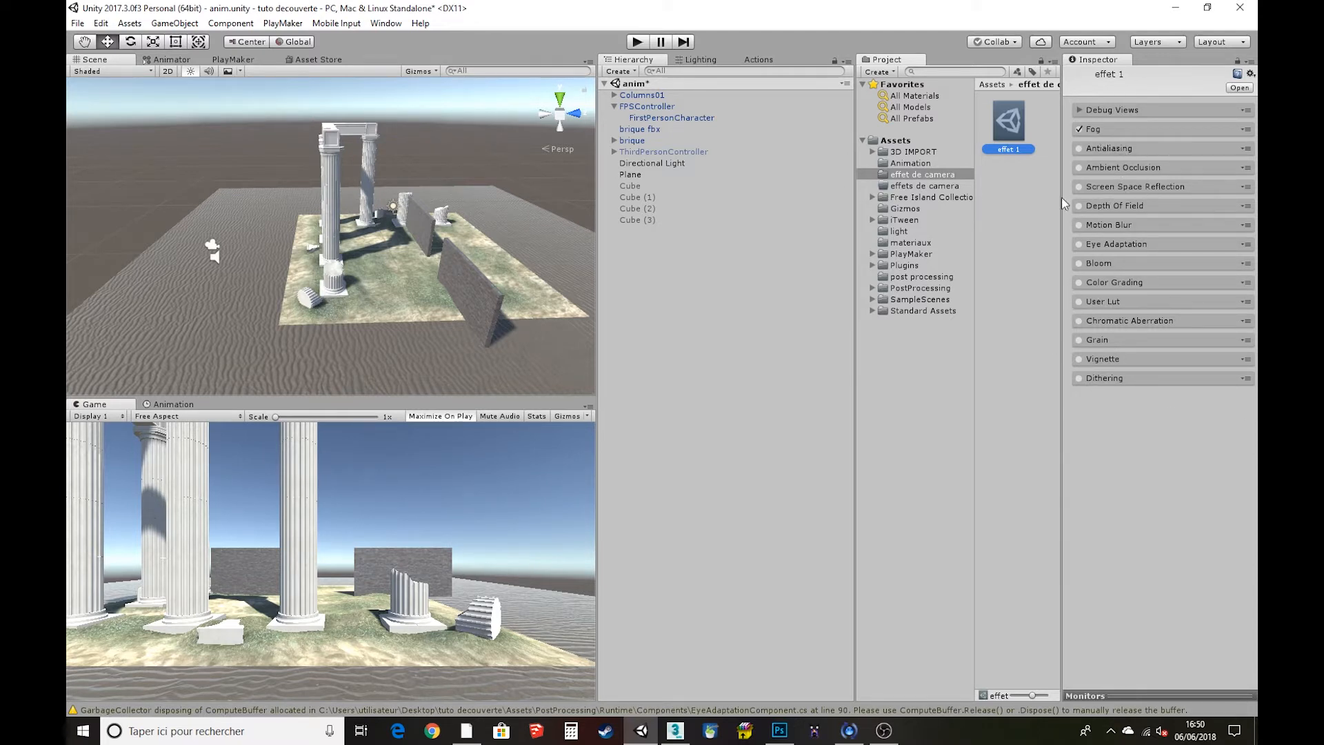
pyautogui.click(1079, 262)
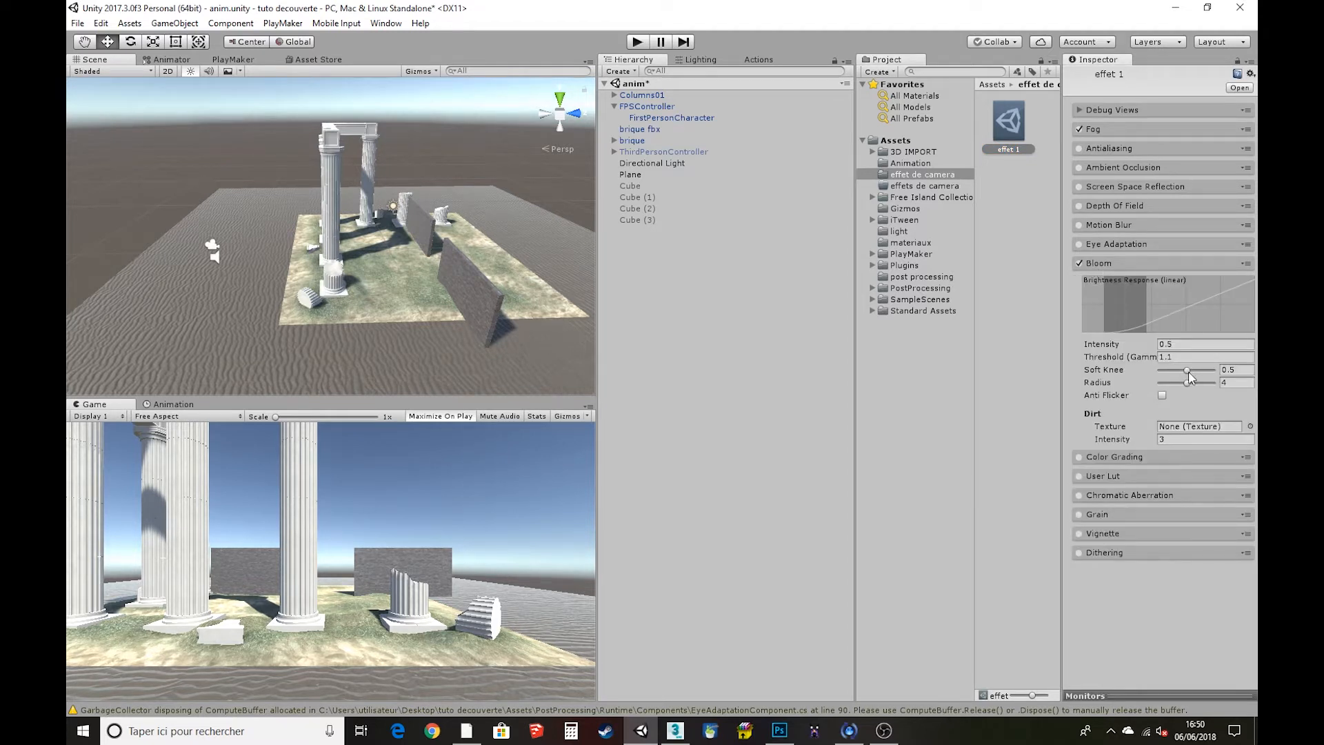
pyautogui.moveTo(1187, 371); pyautogui.dragTo(1150, 360)
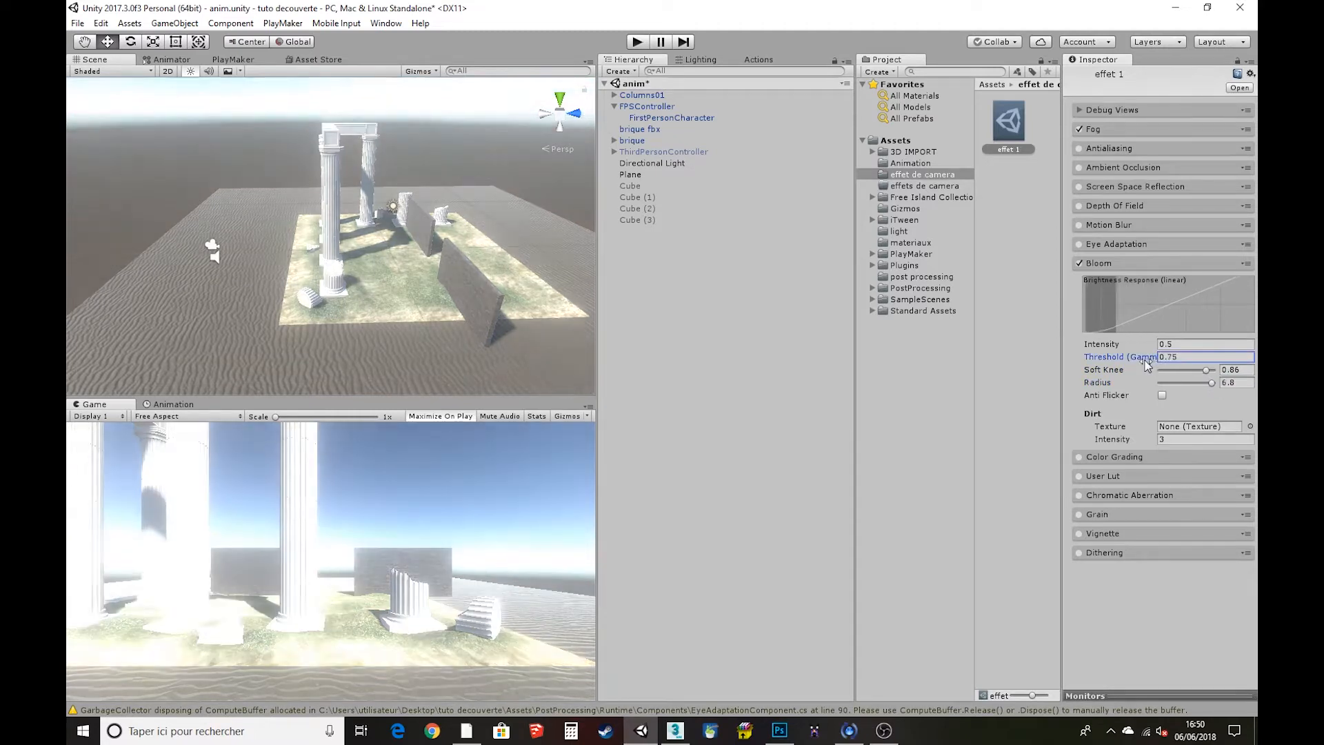
pyautogui.click(1164, 345)
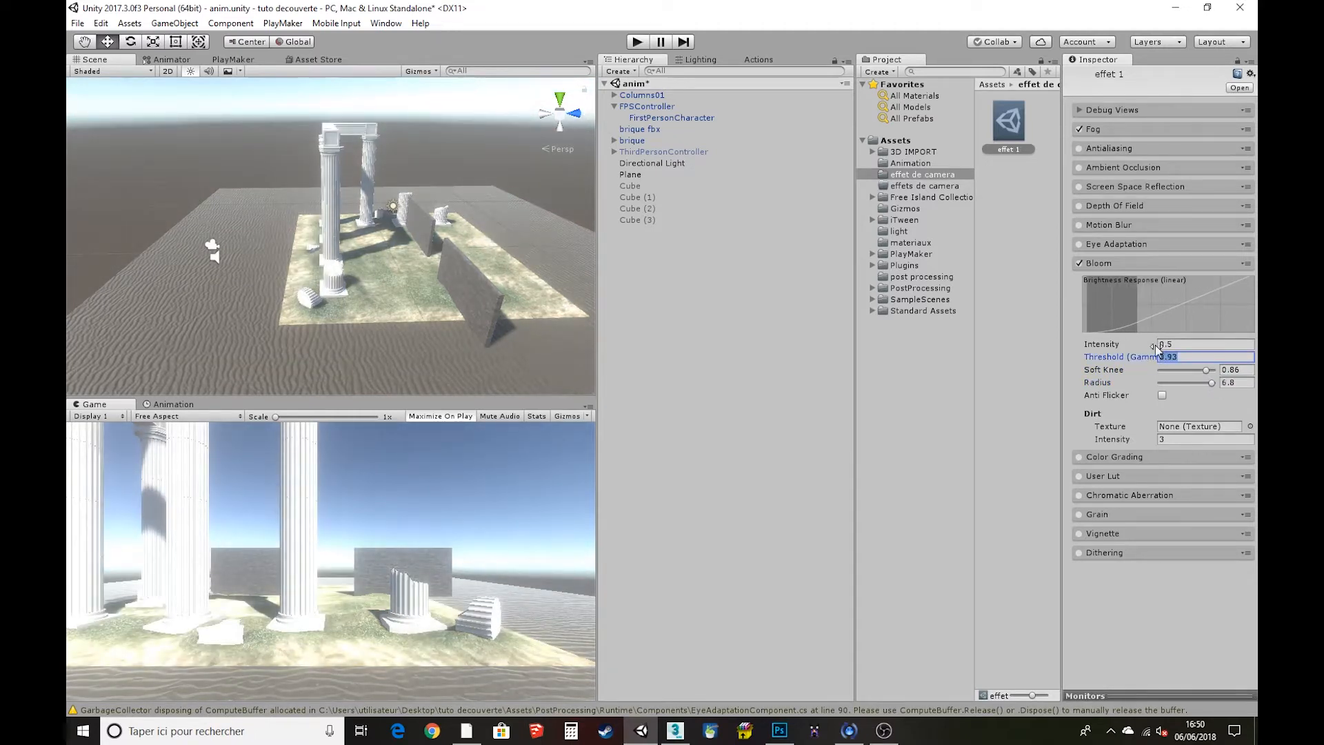
pyautogui.write('0.95')
pyautogui.press('Return')
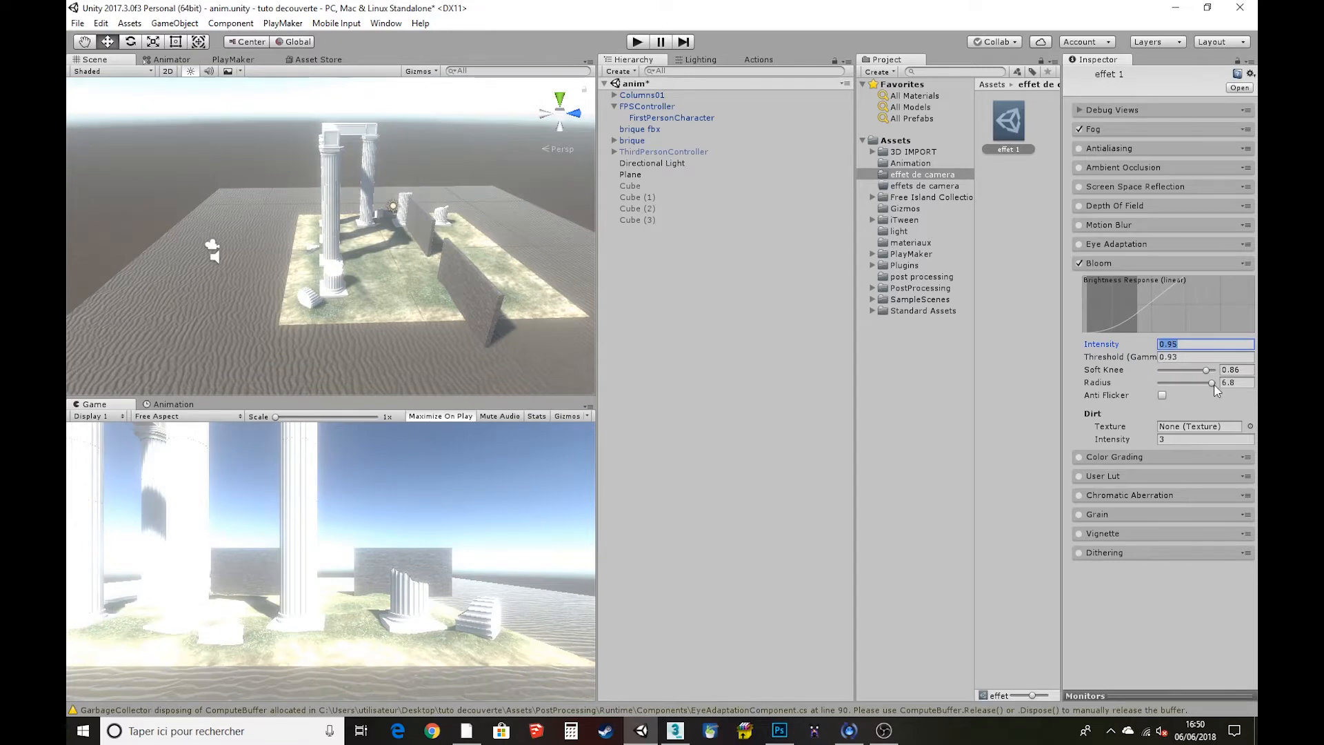
pyautogui.moveTo(1212, 383); pyautogui.dragTo(1191, 386)
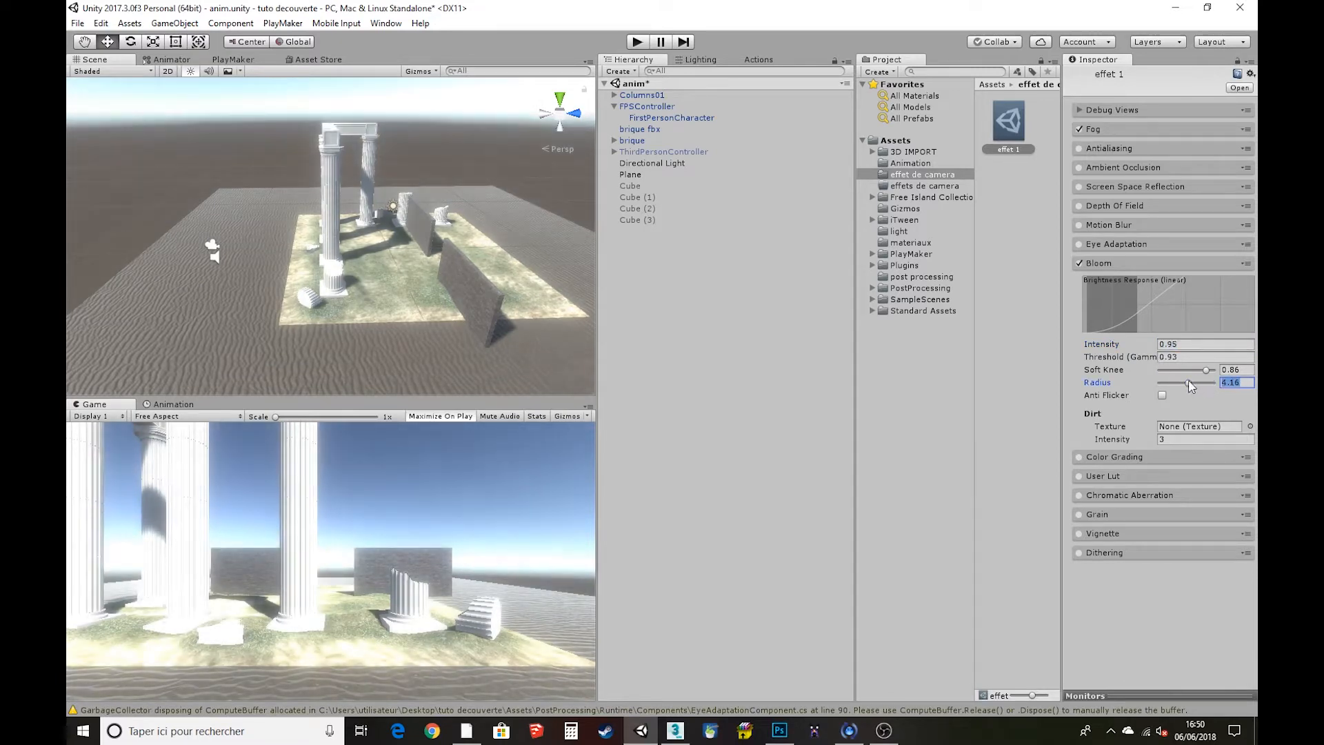
# Switch Bloom off and on repeatedly to compare the scene with and without it, leaving it enabled
pyautogui.click(1079, 263)
pyautogui.click(1080, 264)
pyautogui.click(1080, 264)
pyautogui.click(1080, 264)
pyautogui.click(1080, 263)
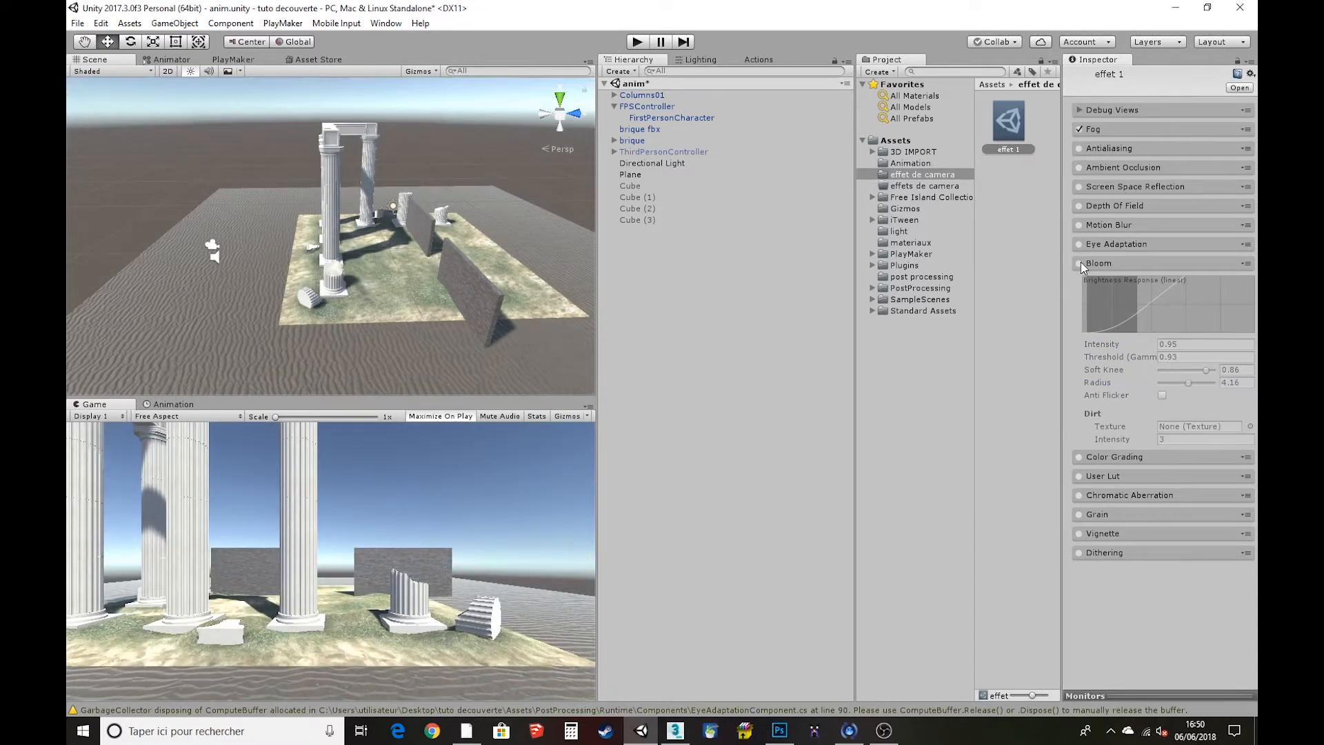
pyautogui.click(1080, 264)
pyautogui.click(1080, 264)
pyautogui.click(1080, 263)
pyautogui.click(1079, 264)
pyautogui.click(1080, 264)
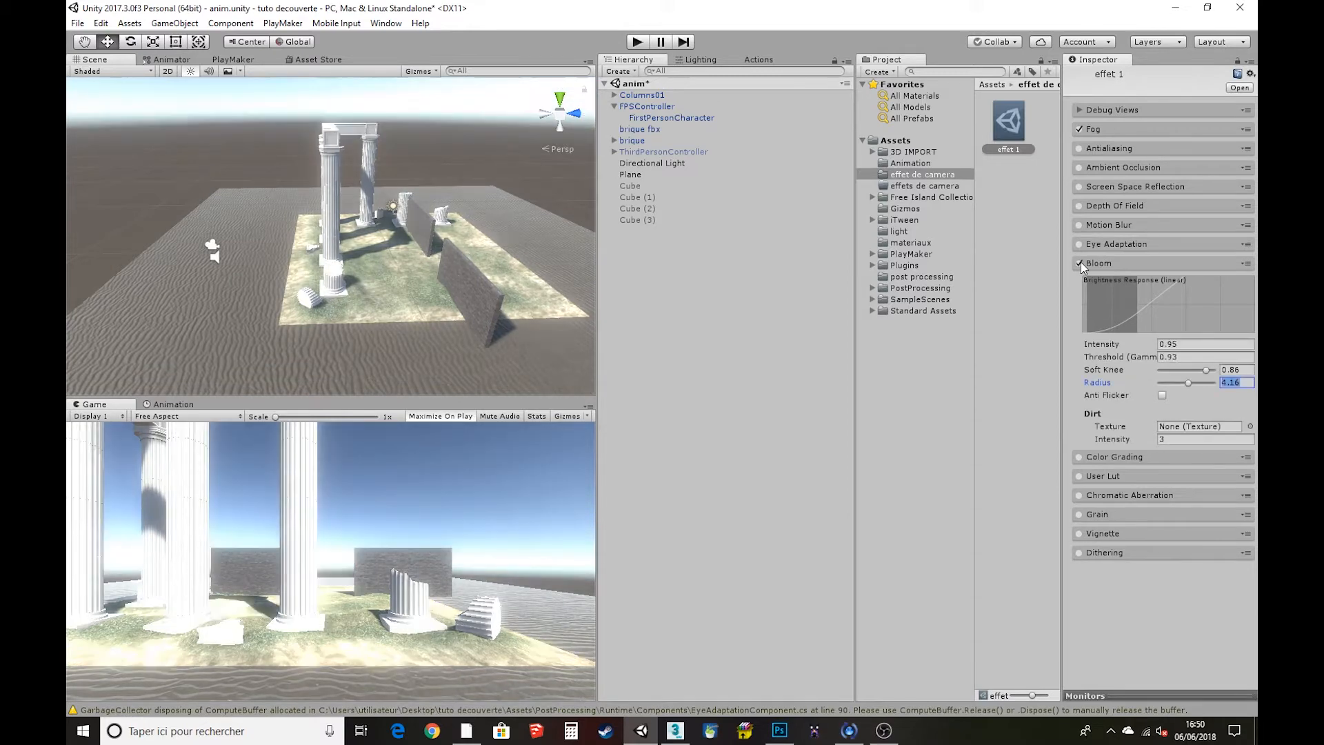
# Toggle Bloom to compare the scene with and without it, and set its threshold to 1.26 with the effect enabled
pyautogui.click(1080, 263)
pyautogui.click(1080, 263)
pyautogui.click(1080, 264)
pyautogui.click(1080, 263)
pyautogui.click(1080, 263)
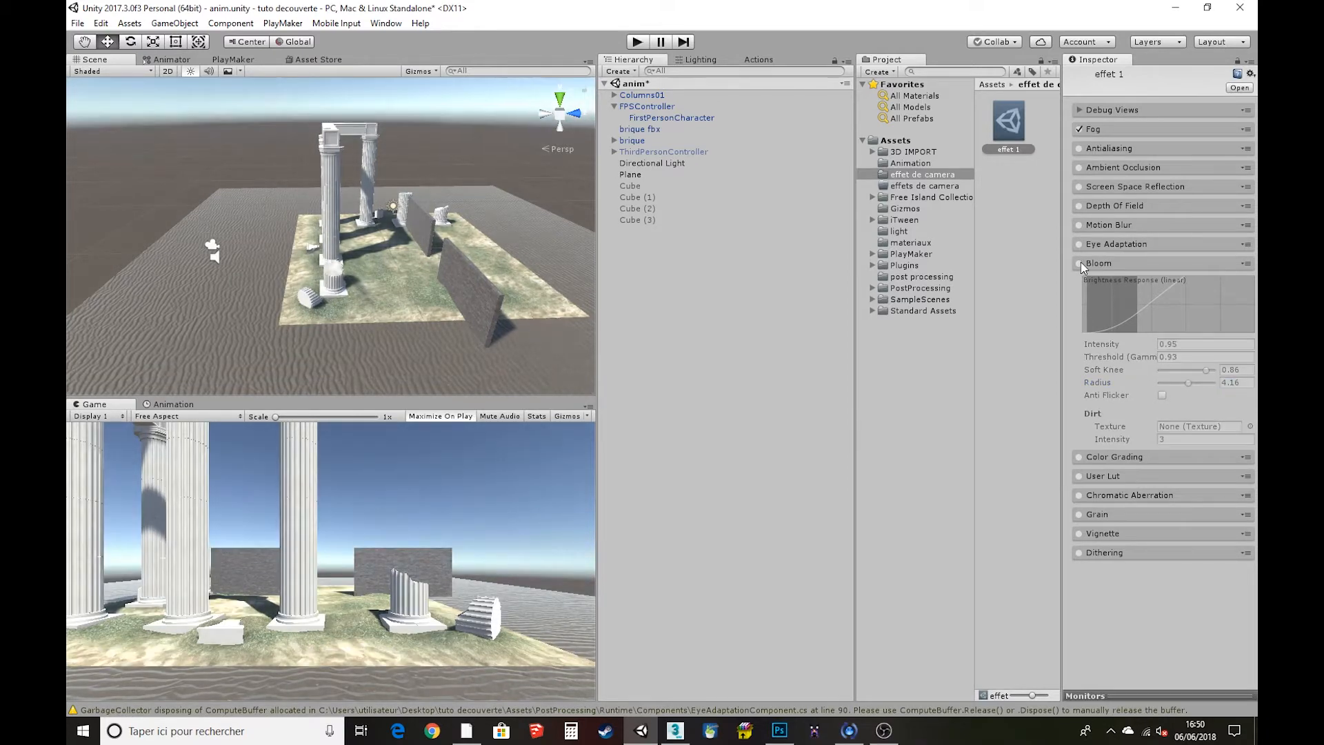
pyautogui.click(1080, 264)
pyautogui.click(1080, 263)
pyautogui.click(1080, 263)
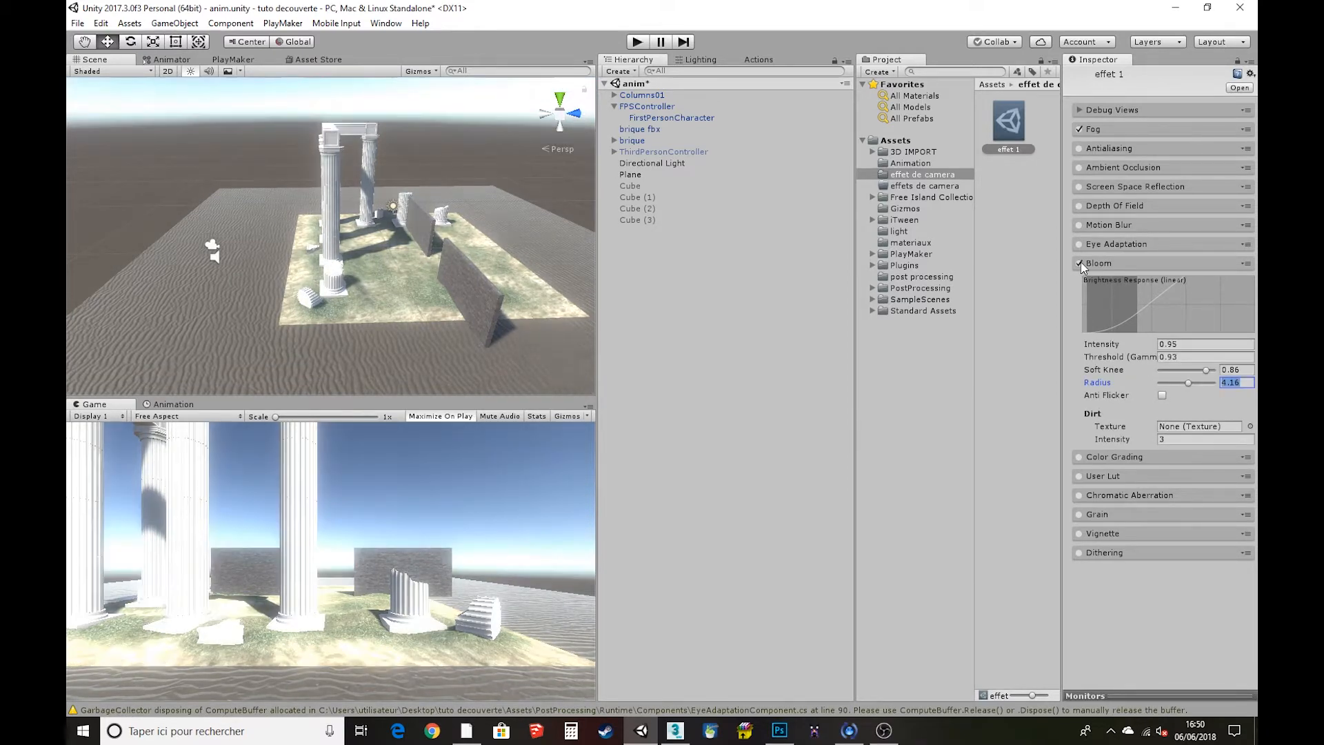
pyautogui.moveTo(1155, 357); pyautogui.dragTo(1164, 357)
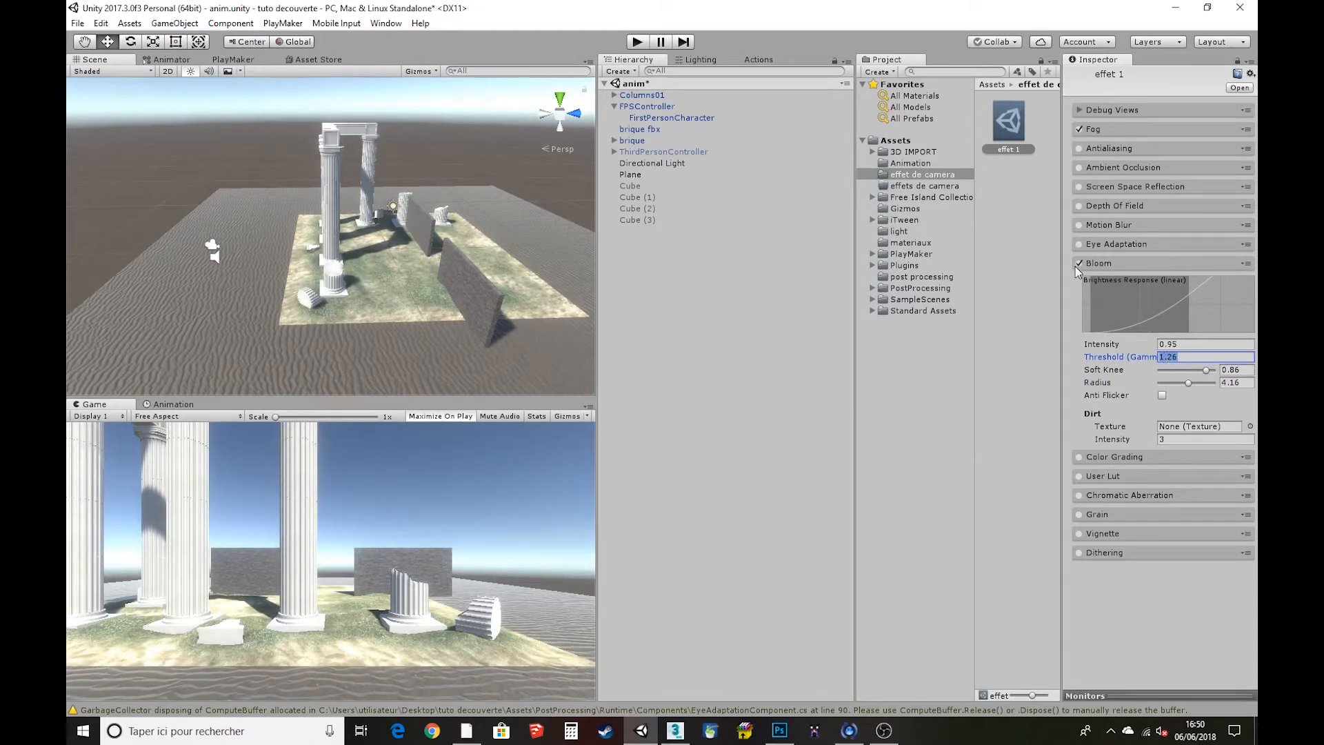
pyautogui.click(1105, 266)
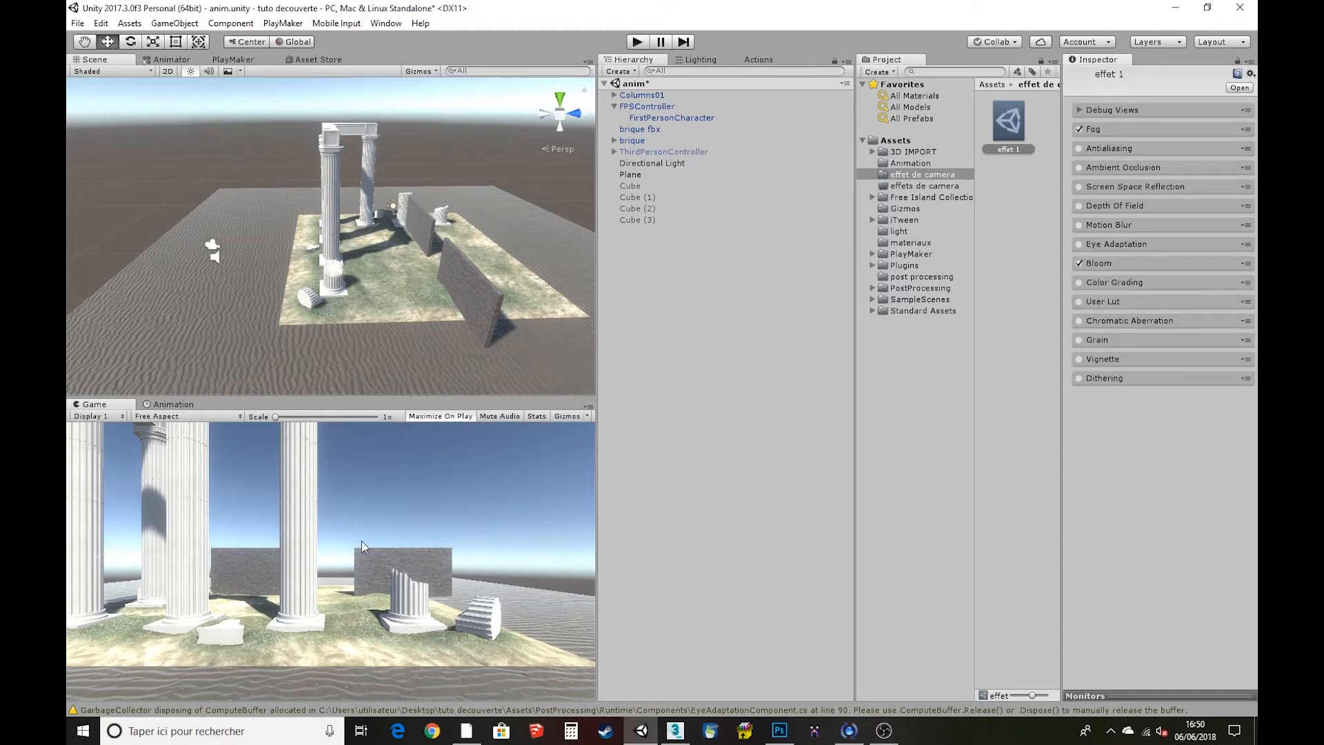
# Enable Ambient Occlusion in the effet 1 profile with an intensity of 2.12, and collapse its section
pyautogui.click(1111, 168)
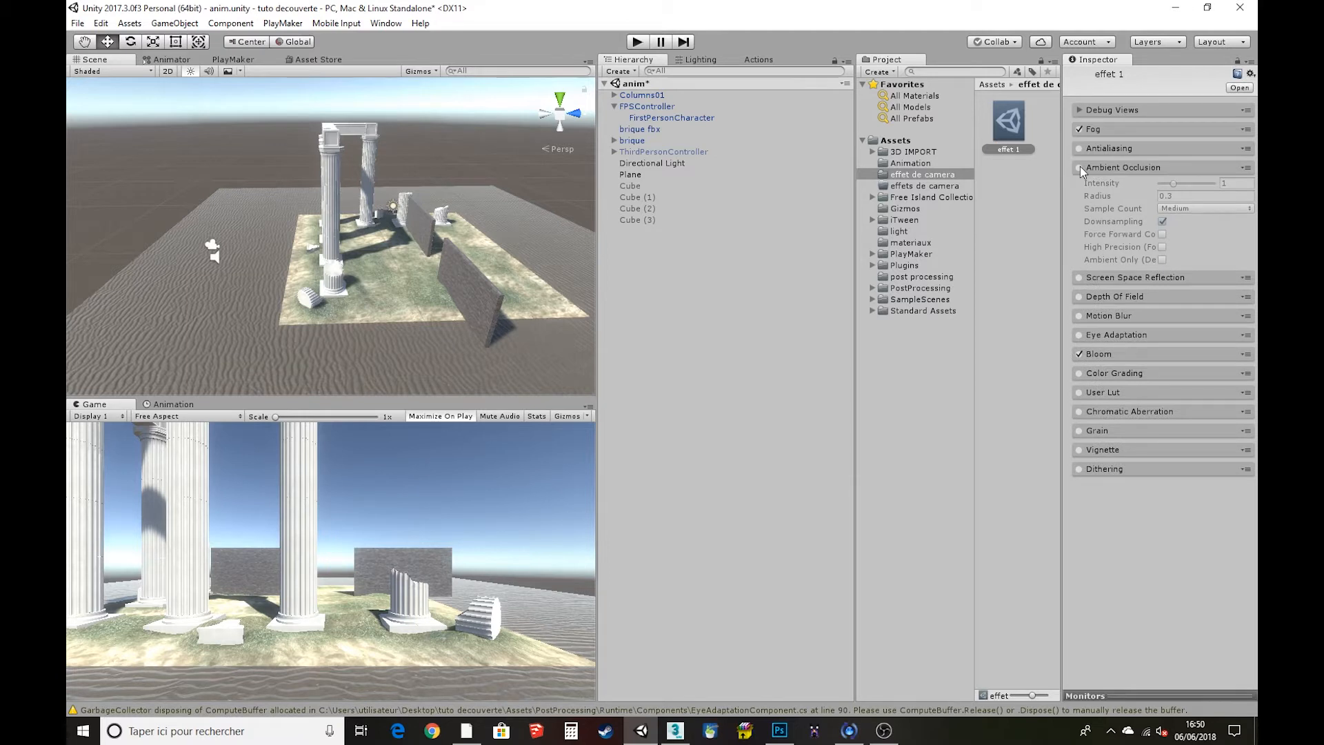
pyautogui.click(1080, 168)
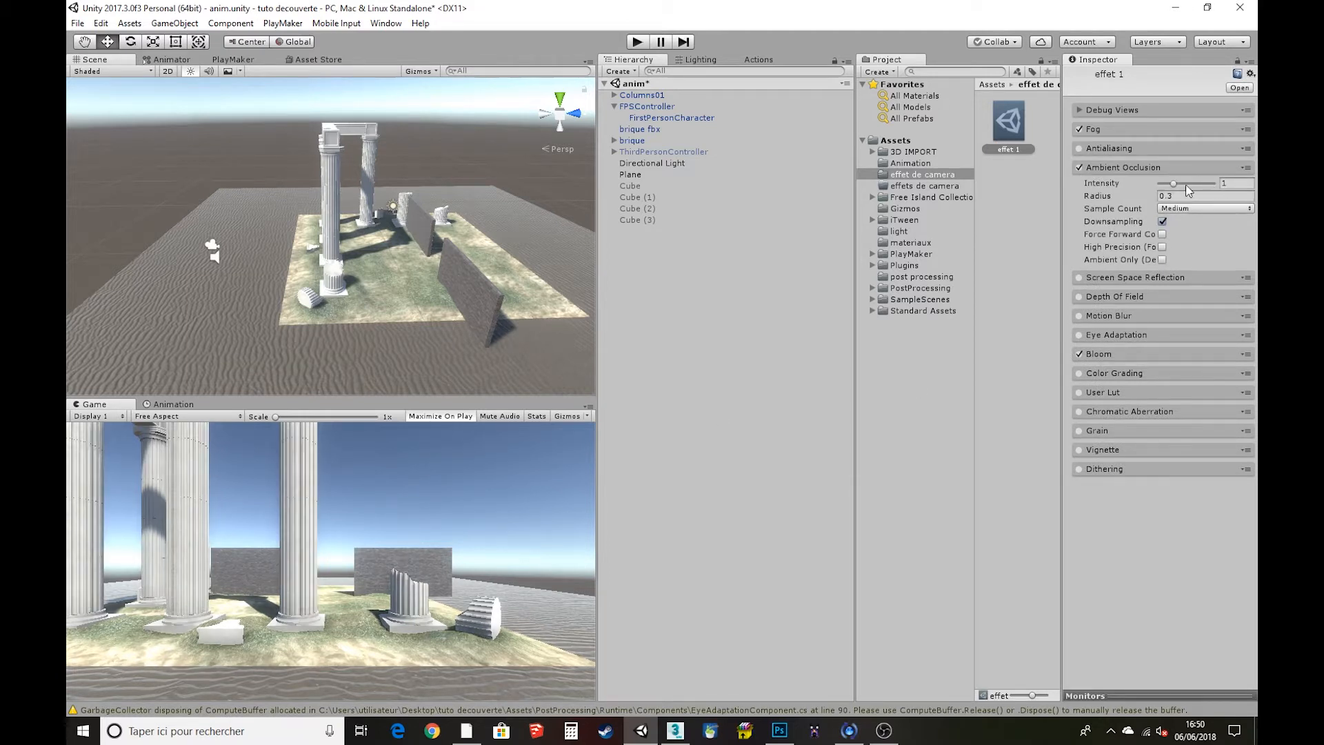
pyautogui.moveTo(1175, 189)
pyautogui.mouseDown()
pyautogui.moveTo(1215, 205)
pyautogui.moveTo(1127, 218)
pyautogui.moveTo(1227, 213)
pyautogui.moveTo(1183, 218)
pyautogui.moveTo(1154, 192)
pyautogui.moveTo(1185, 197)
pyautogui.moveTo(1159, 202)
pyautogui.mouseUp()
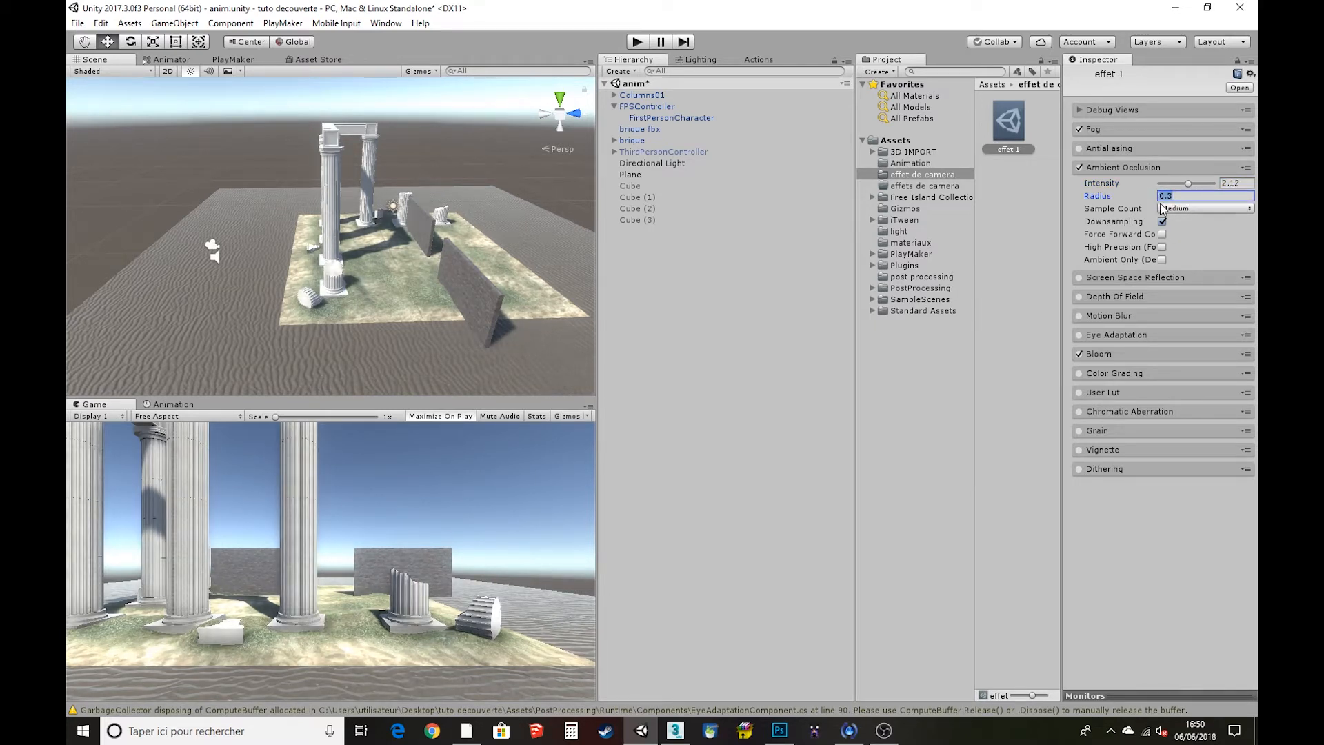
pyautogui.click(1119, 171)
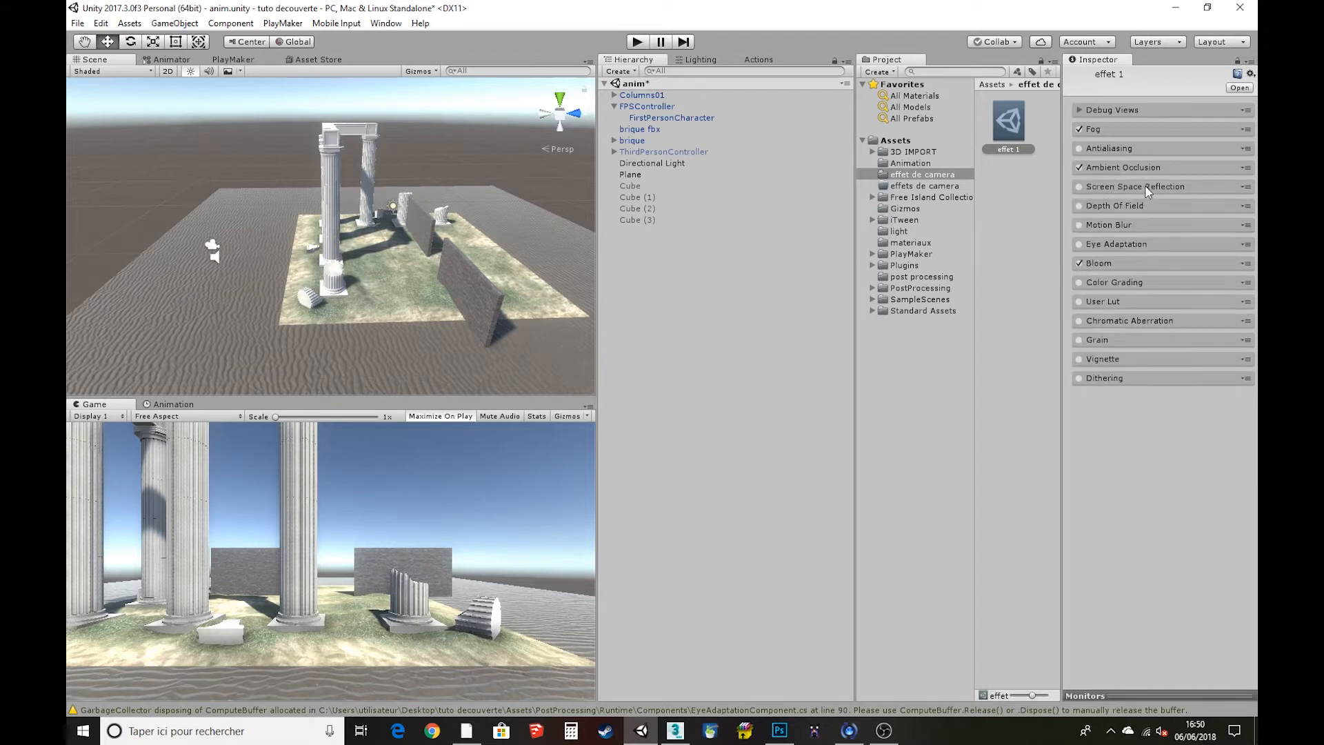
# Enable Depth Of Field in the effet 1 profile with an aperture of 0.56 and a focal length of 29 mm
pyautogui.click(1098, 205)
pyautogui.click(1079, 205)
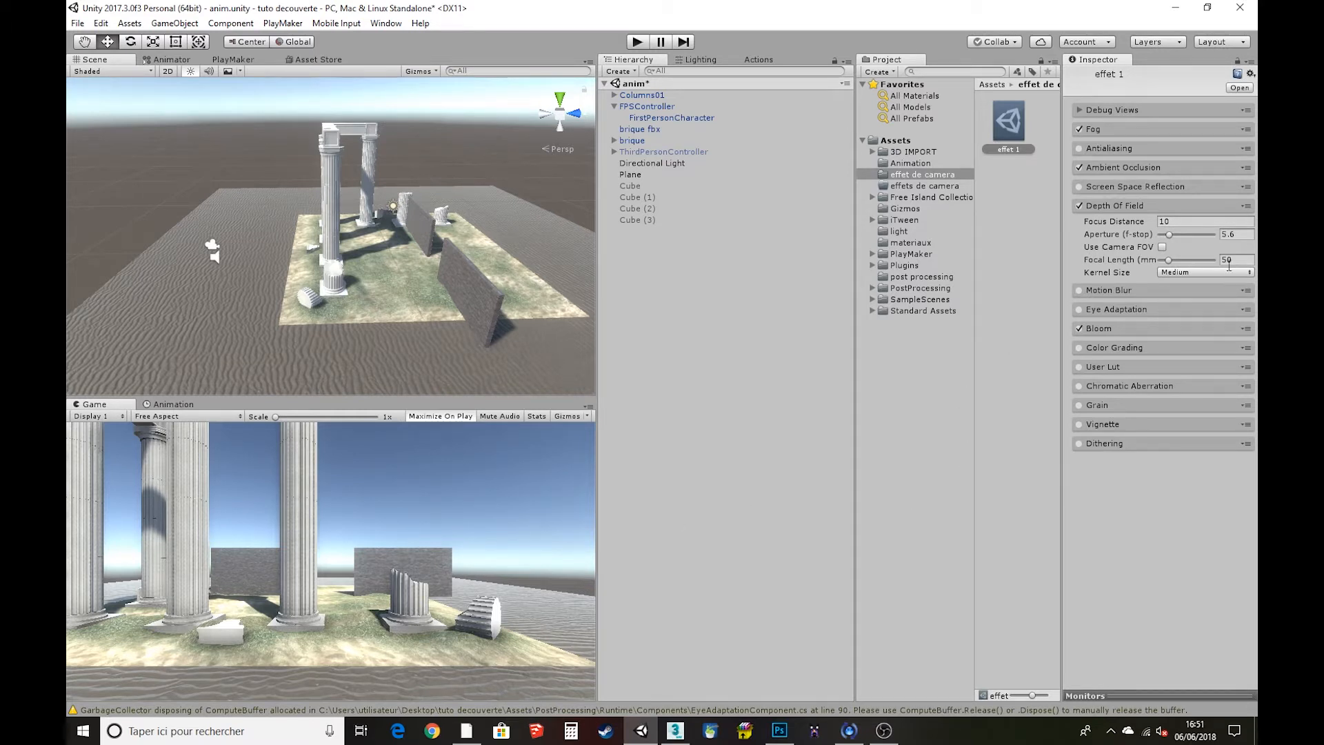
pyautogui.moveTo(1169, 234)
pyautogui.mouseDown()
pyautogui.moveTo(1215, 246)
pyautogui.moveTo(1173, 251)
pyautogui.moveTo(1188, 266)
pyautogui.moveTo(1166, 268)
pyautogui.moveTo(1180, 274)
pyautogui.moveTo(1178, 238)
pyautogui.moveTo(1148, 240)
pyautogui.moveTo(1176, 238)
pyautogui.moveTo(1163, 247)
pyautogui.moveTo(1178, 261)
pyautogui.moveTo(1162, 263)
pyautogui.moveTo(1174, 238)
pyautogui.moveTo(1188, 245)
pyautogui.moveTo(1138, 251)
pyautogui.moveTo(1163, 268)
pyautogui.moveTo(1166, 238)
pyautogui.moveTo(1175, 246)
pyautogui.mouseUp()
# Run the scene and move around the columns to check the Depth Of Field, stop it, and collapse that section
pyautogui.click(638, 43)
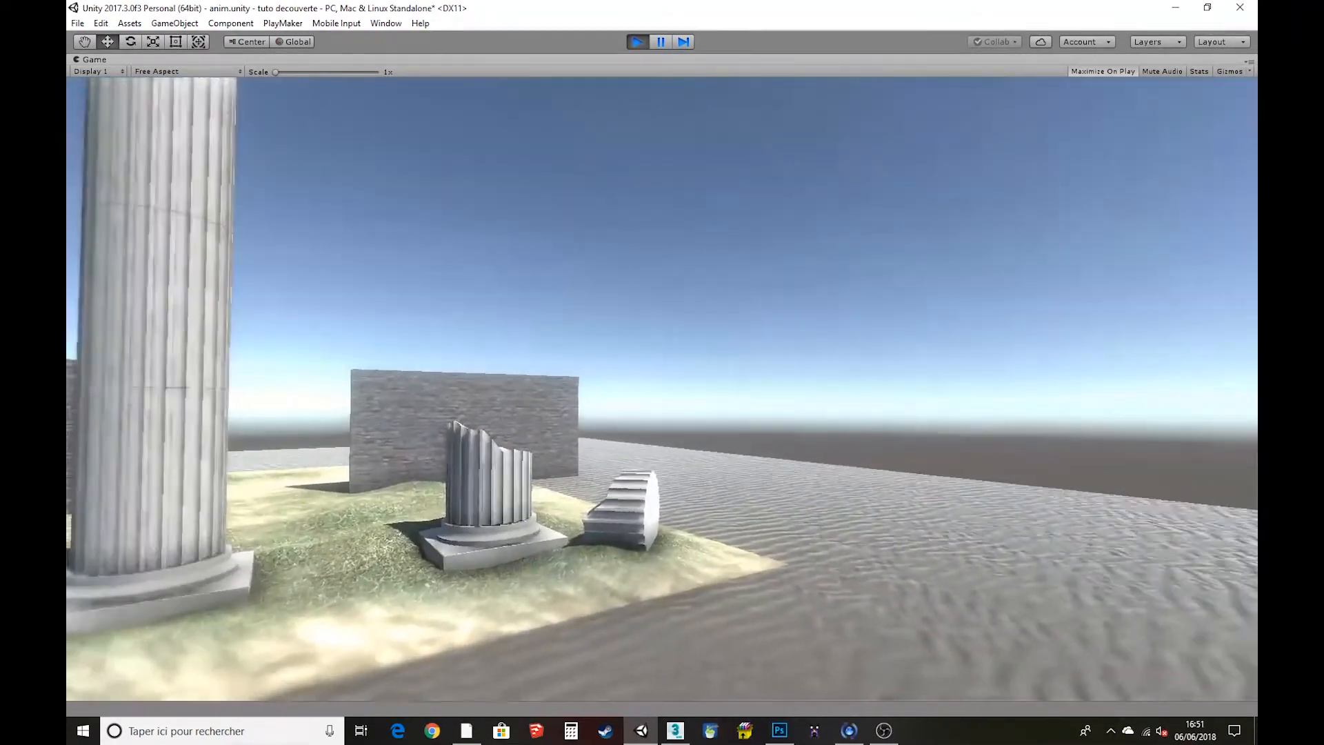
pyautogui.press('Up')
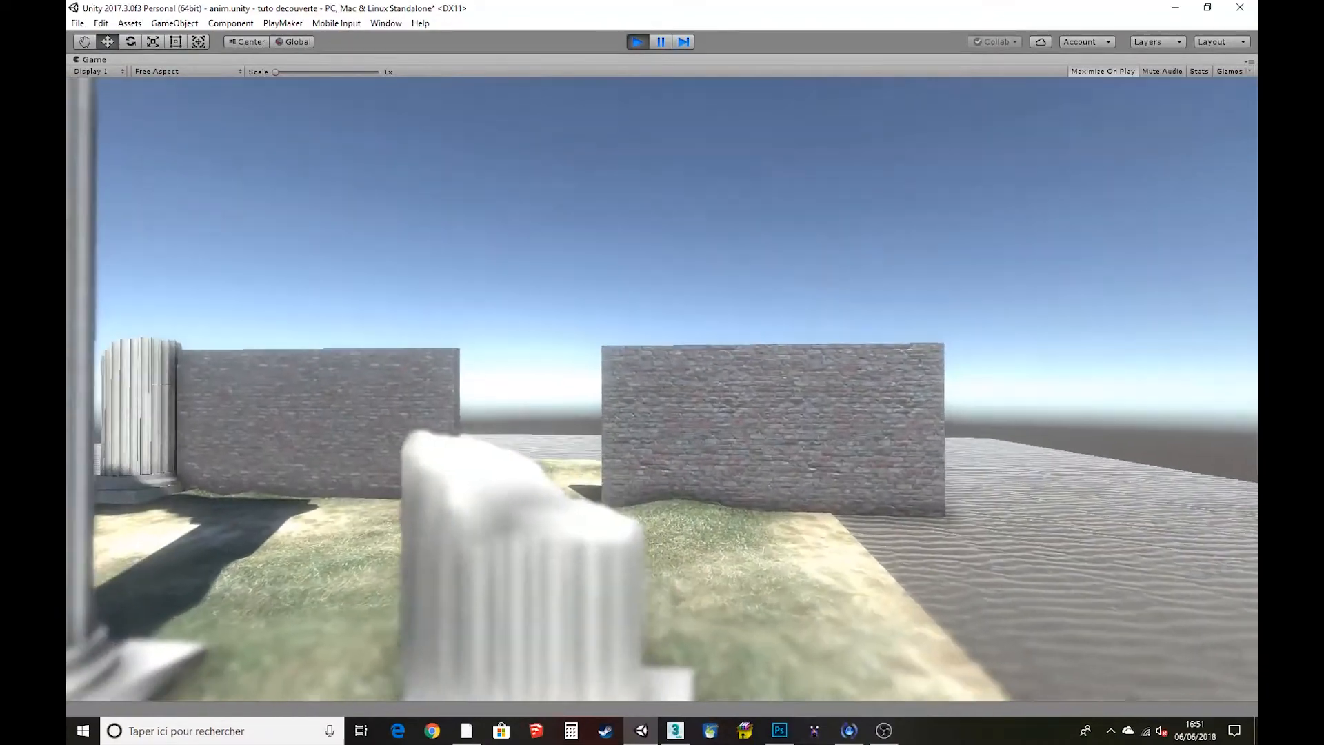
pyautogui.press('Down')
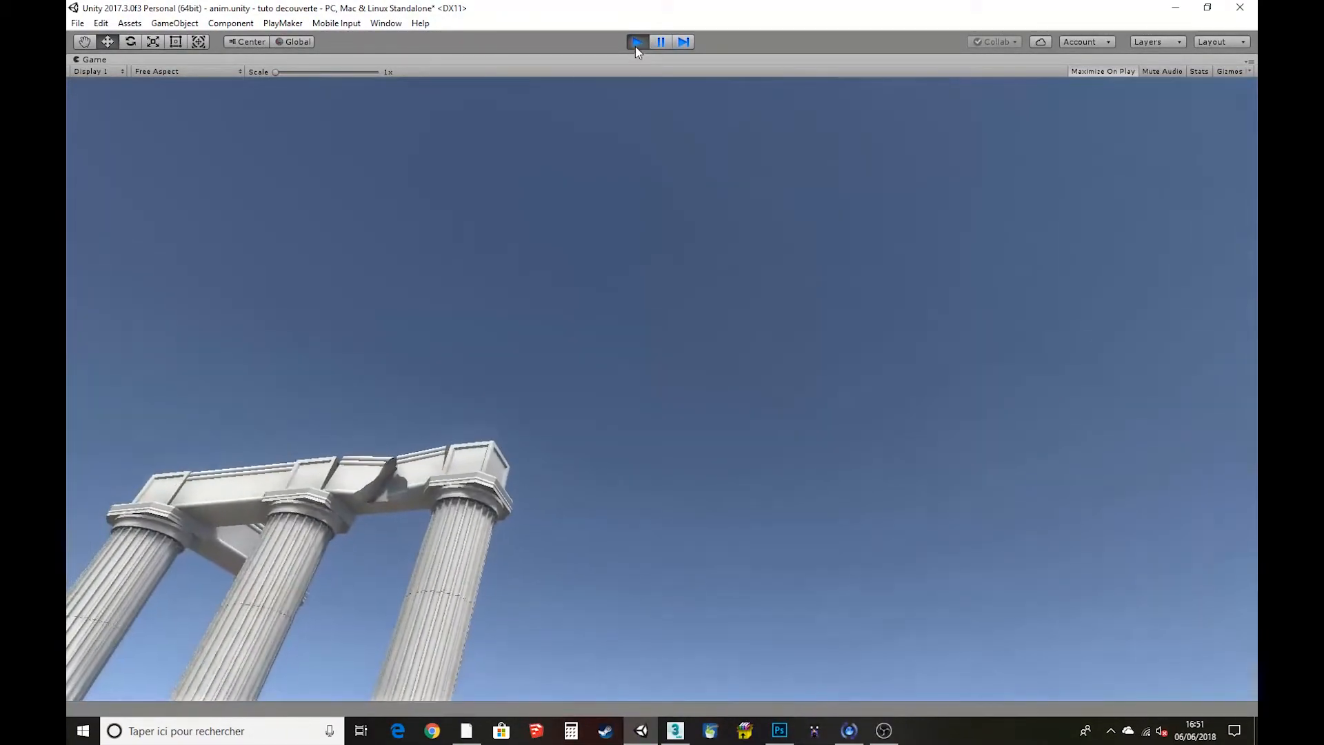
pyautogui.click(636, 42)
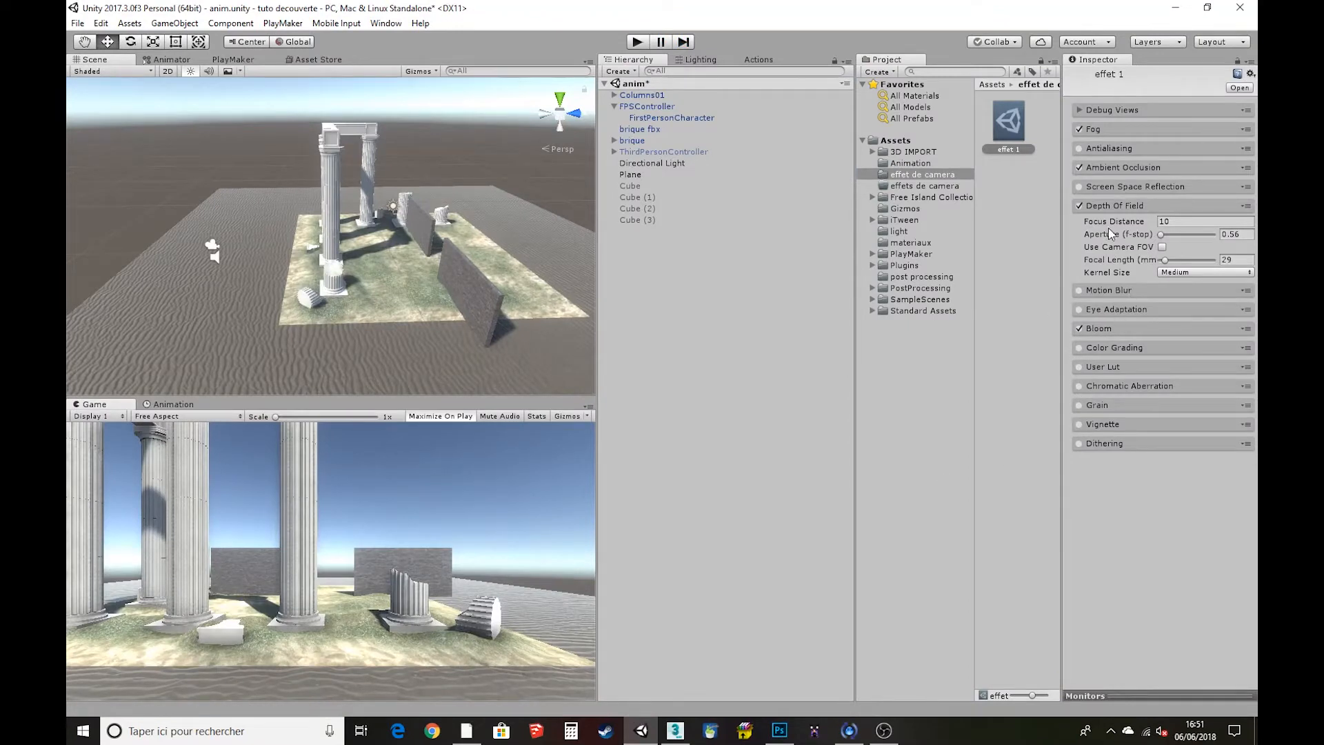
pyautogui.click(1112, 206)
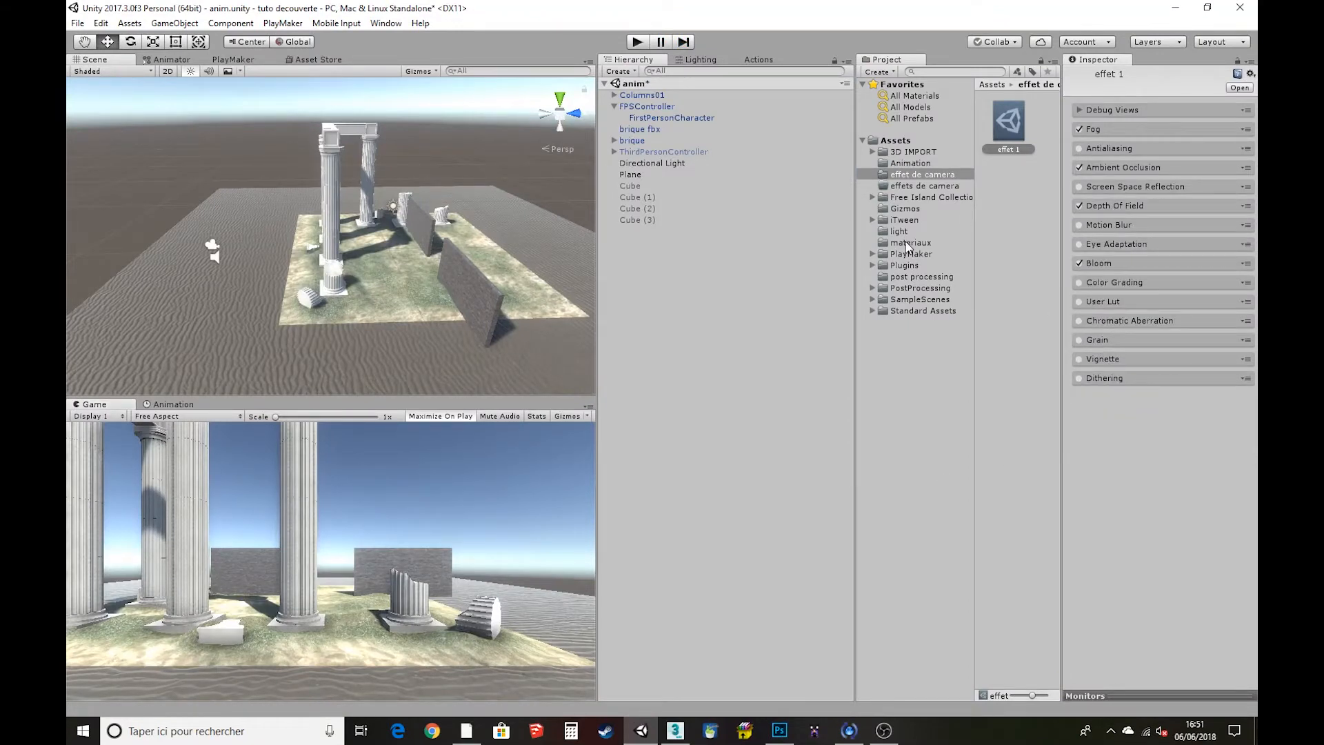
# Enable Motion Blur in the effet 1 profile with a sample count of 21 and frame blending of 0.71
pyautogui.click(1080, 226)
pyautogui.click(1122, 225)
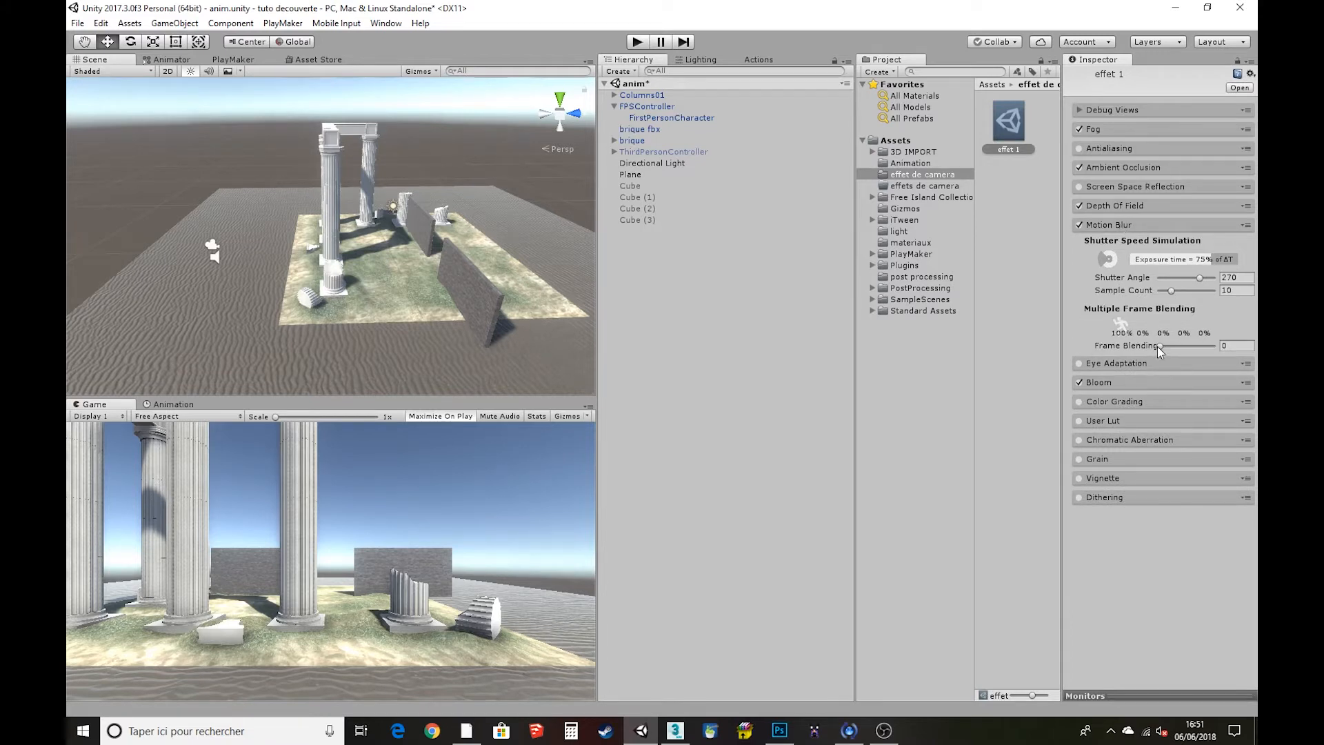
pyautogui.moveTo(1159, 346); pyautogui.dragTo(1191, 348)
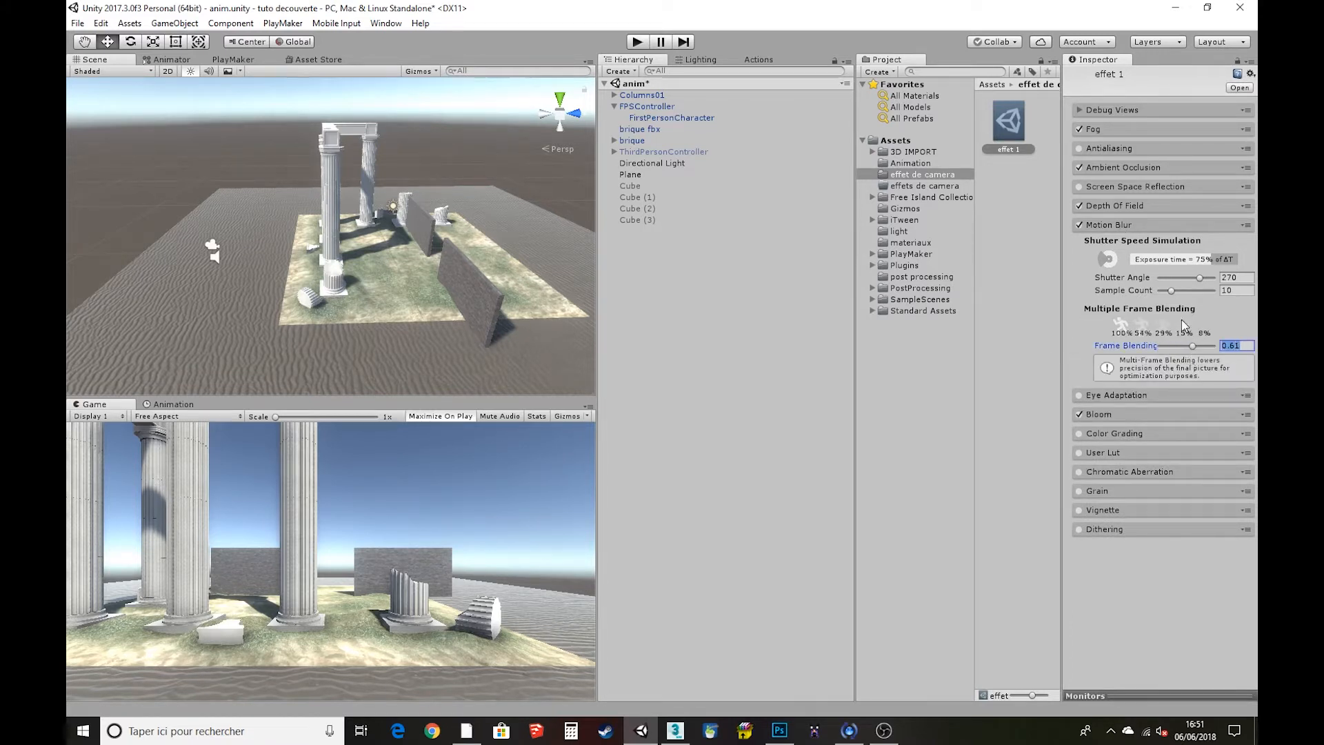
pyautogui.moveTo(1171, 291); pyautogui.dragTo(1192, 291)
pyautogui.moveTo(1192, 345); pyautogui.dragTo(1198, 346)
# Run the scene to check the Motion Blur, stop it, and collapse the Motion Blur section
pyautogui.click(645, 43)
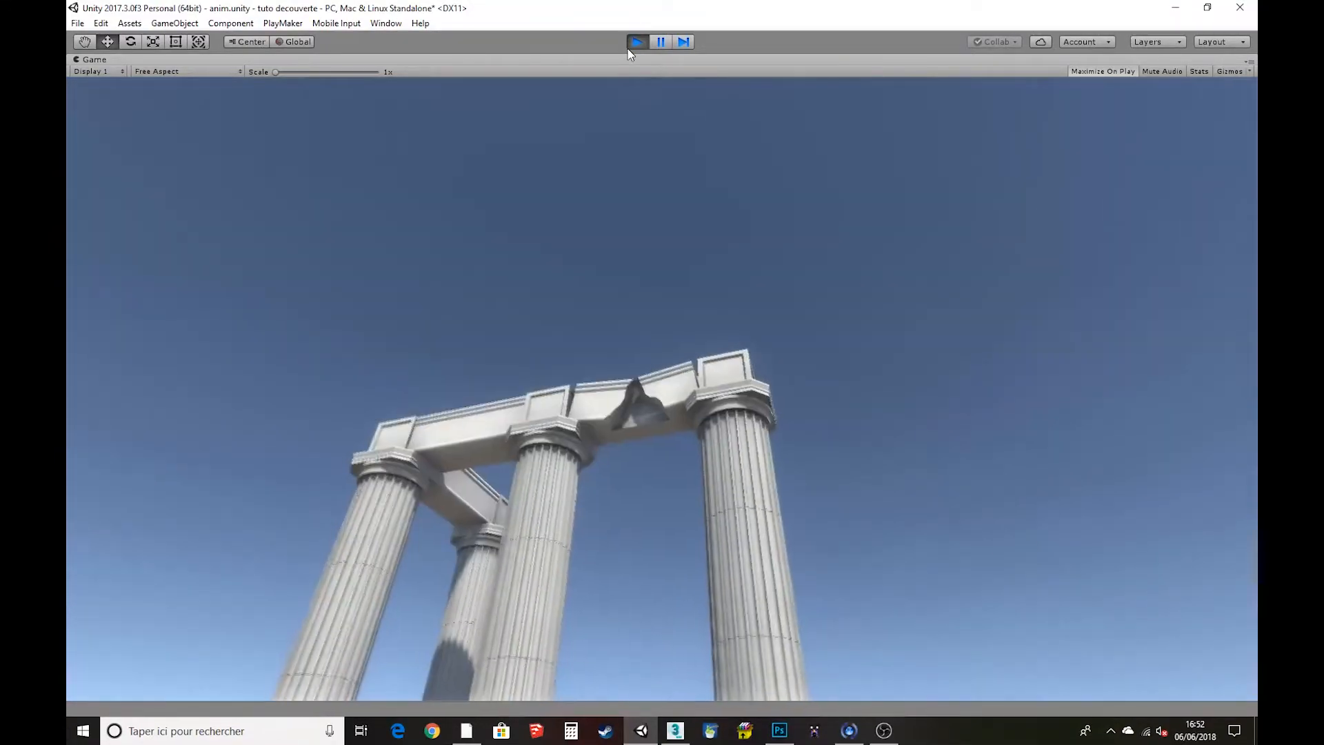
pyautogui.click(636, 42)
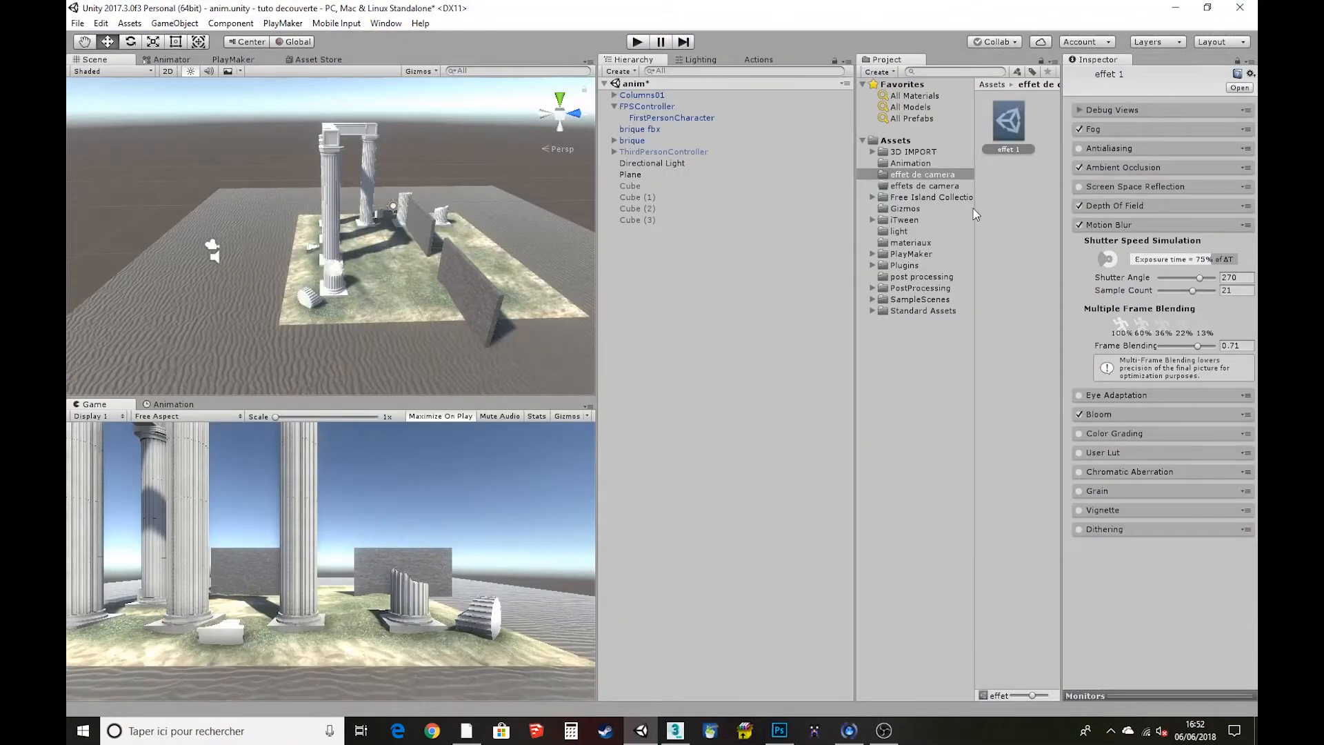
pyautogui.click(1129, 225)
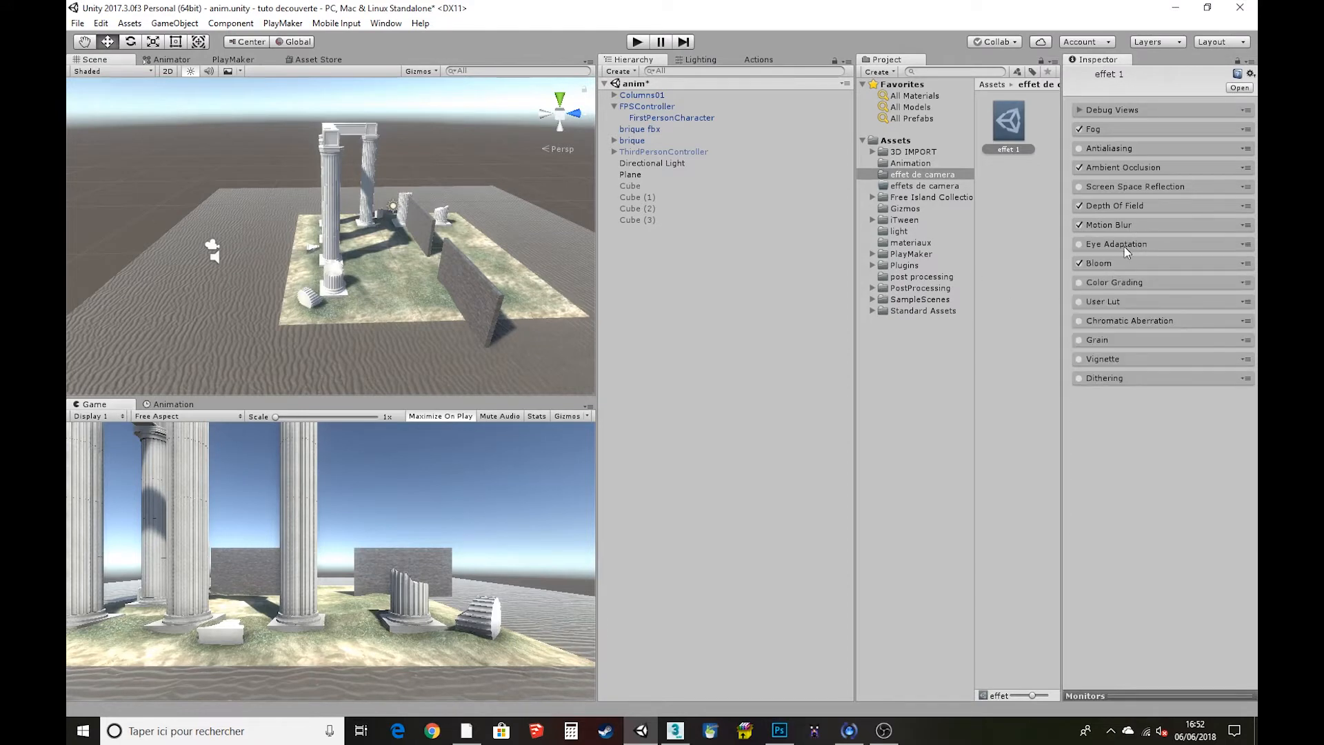
pyautogui.click(1078, 262)
# Enable Color Grading in the effet 1 profile with the Filmic (ACES) tonemapper
pyautogui.click(1107, 283)
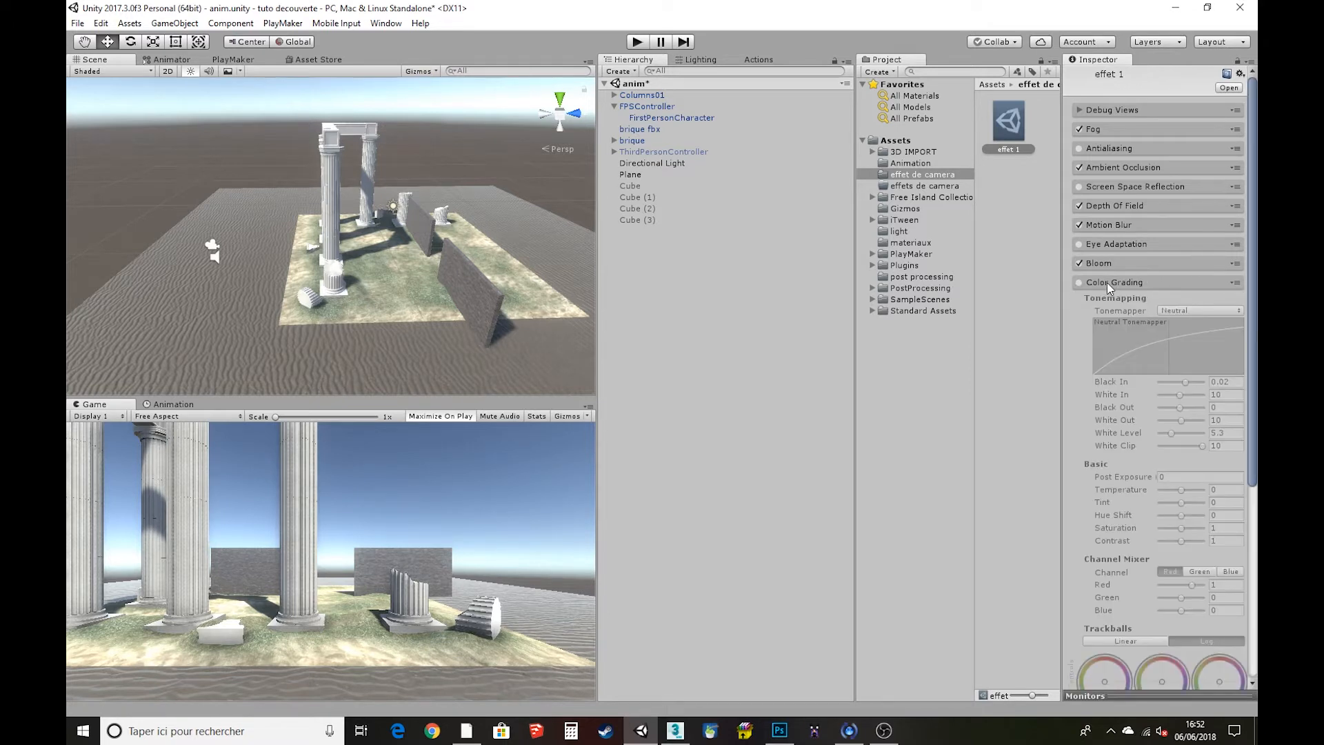
pyautogui.click(1080, 283)
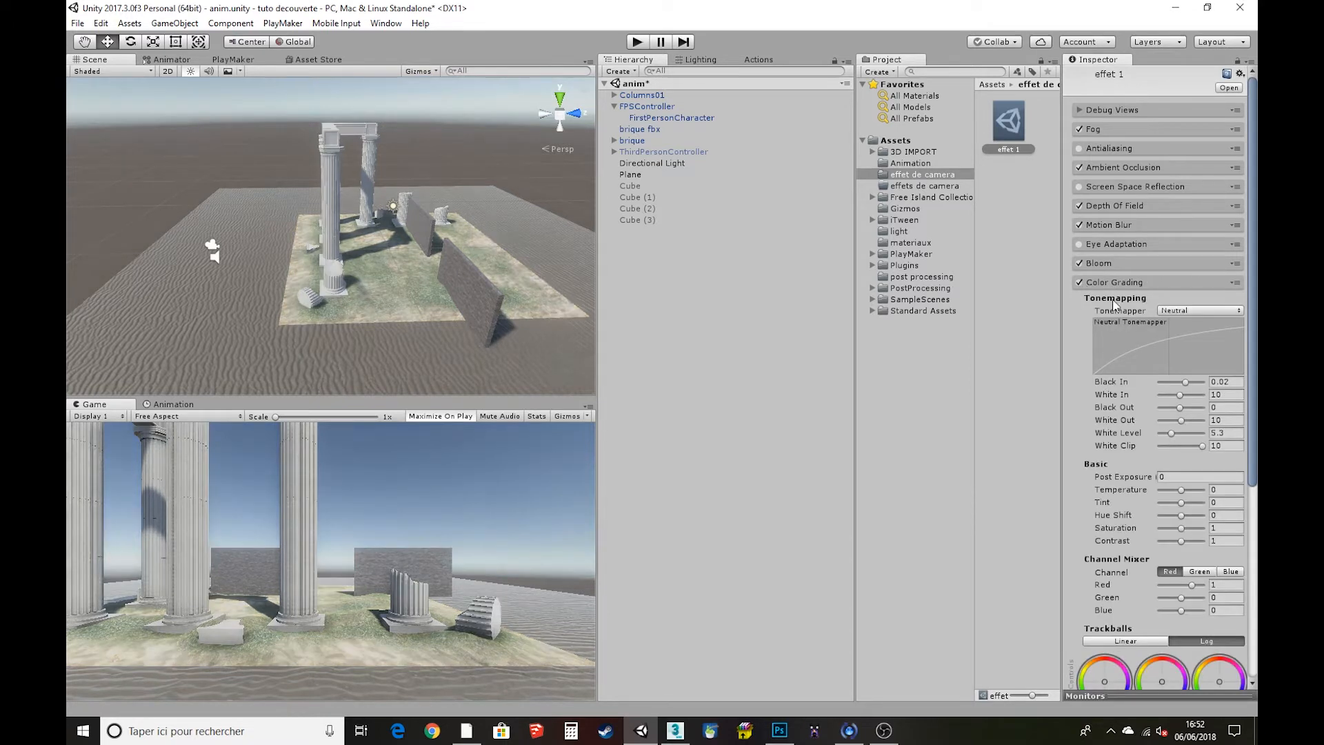
pyautogui.click(1179, 312)
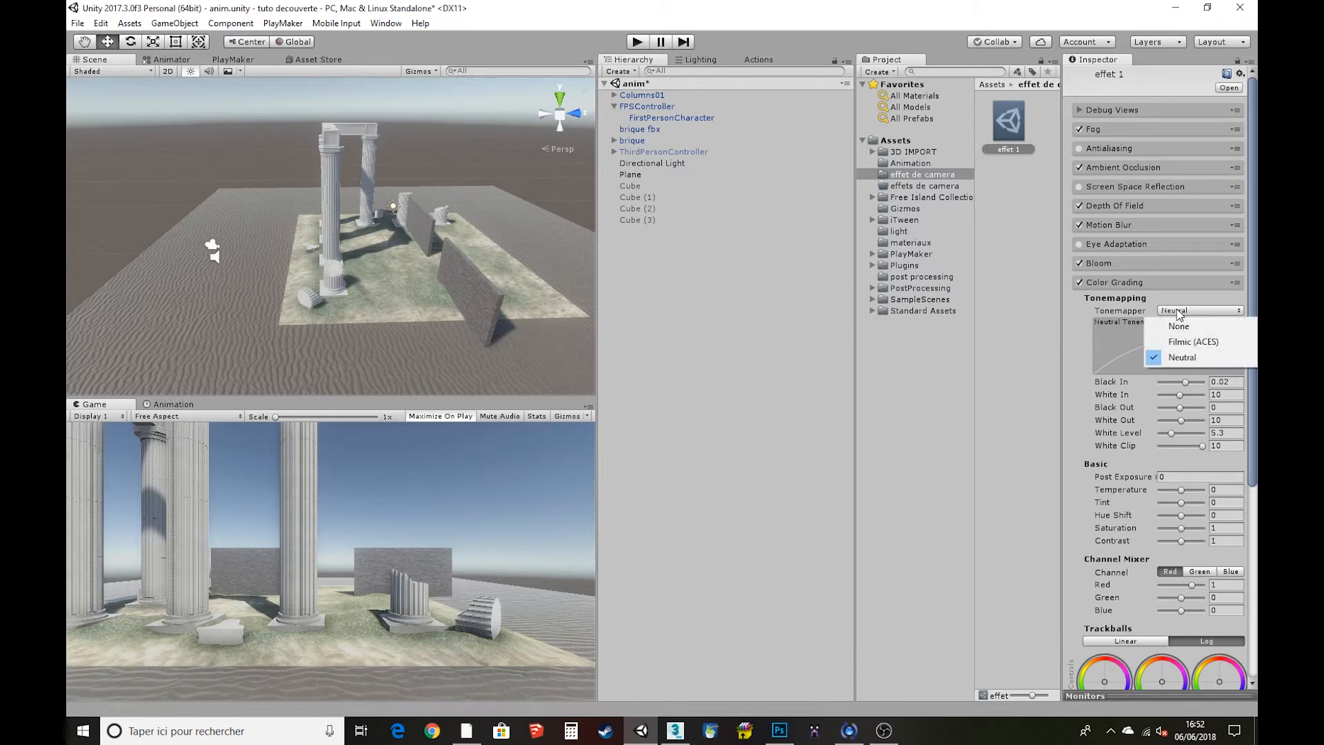
pyautogui.click(1187, 345)
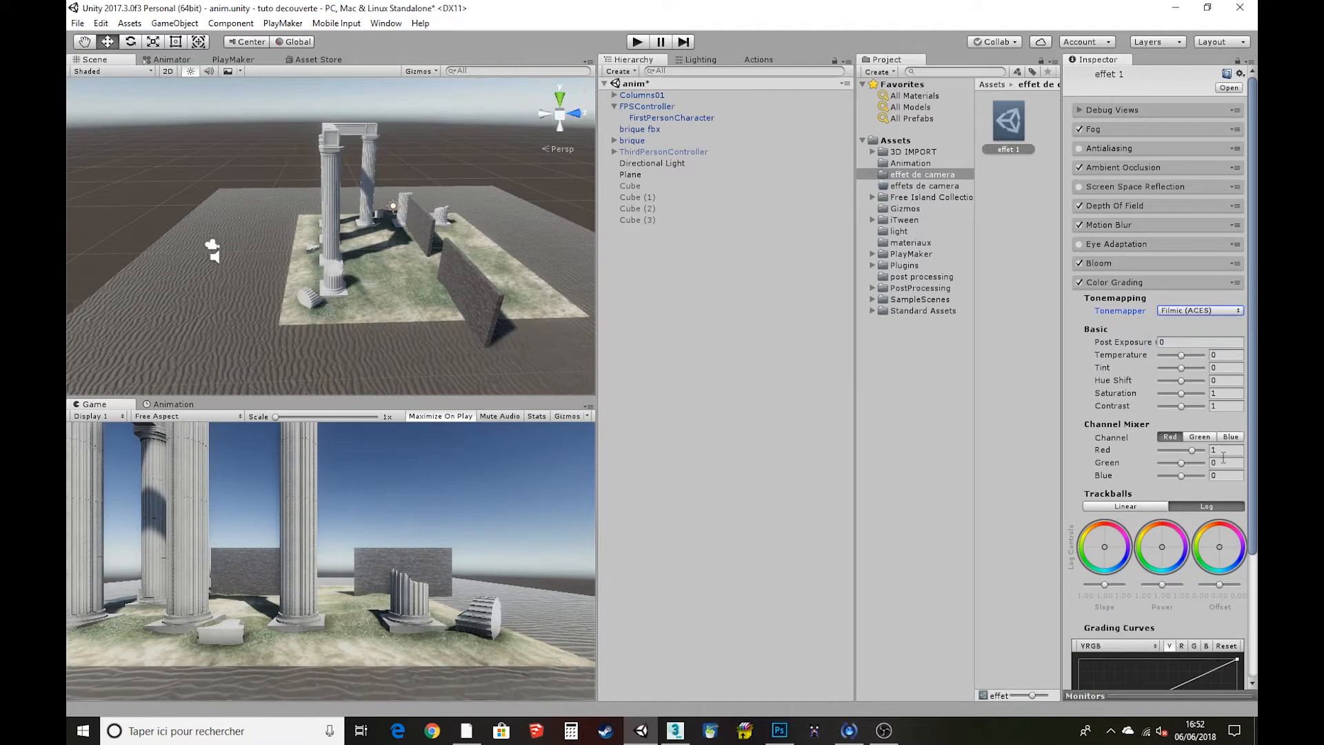
# Set Color Grading post exposure to 0.34, temperature to 7, tint to 3 and saturation to 1.4, and slightly shift the Slope trackball
pyautogui.moveTo(1181, 354); pyautogui.dragTo(1180, 357)
pyautogui.moveTo(1181, 367)
pyautogui.mouseDown()
pyautogui.moveTo(1156, 341)
pyautogui.moveTo(1242, 344)
pyautogui.moveTo(1171, 349)
pyautogui.mouseUp()
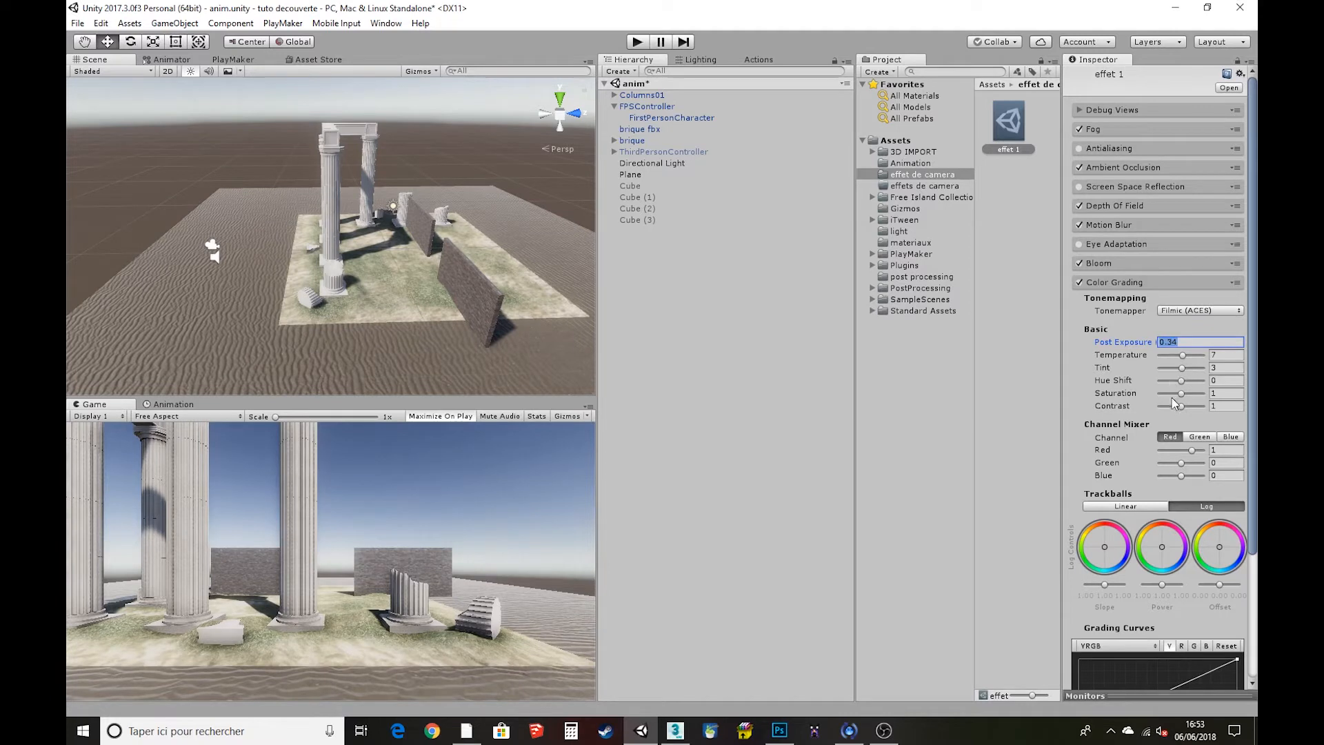
pyautogui.moveTo(1180, 393)
pyautogui.mouseDown()
pyautogui.moveTo(1132, 398)
pyautogui.moveTo(1252, 410)
pyautogui.moveTo(1172, 409)
pyautogui.moveTo(1189, 407)
pyautogui.mouseUp()
pyautogui.moveTo(1104, 547); pyautogui.dragTo(1106, 547)
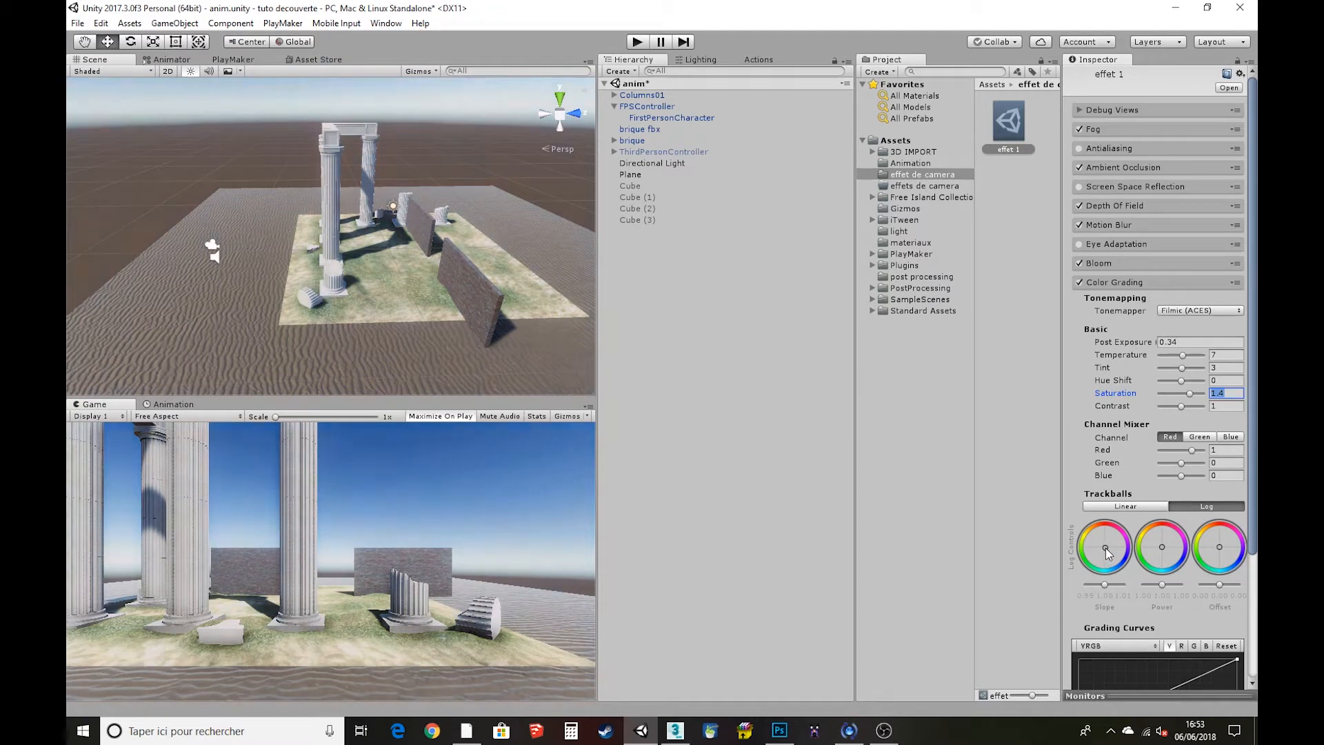
pyautogui.click(1124, 284)
# Check the User Lut settings, and enable Chromatic Aberration with an intensity of 0.46
pyautogui.click(1099, 304)
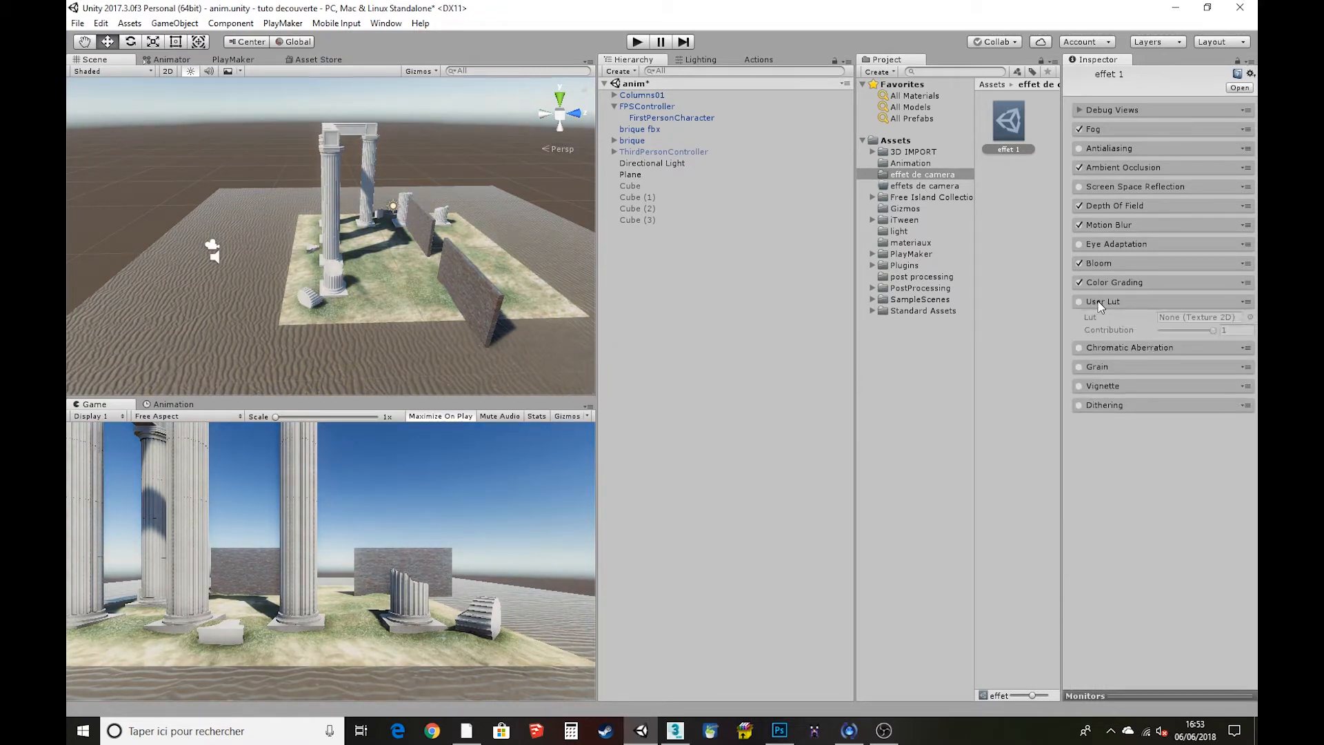
pyautogui.click(1107, 300)
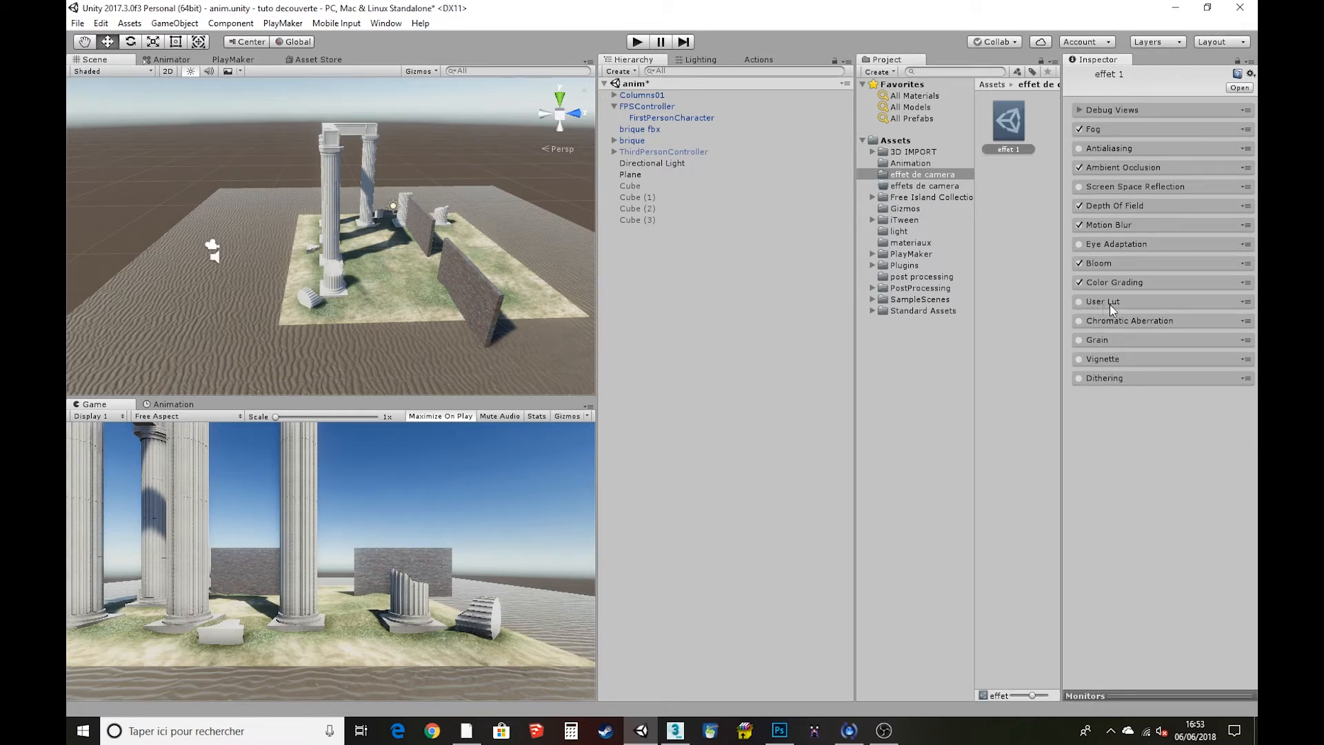
pyautogui.click(1079, 321)
pyautogui.click(1109, 321)
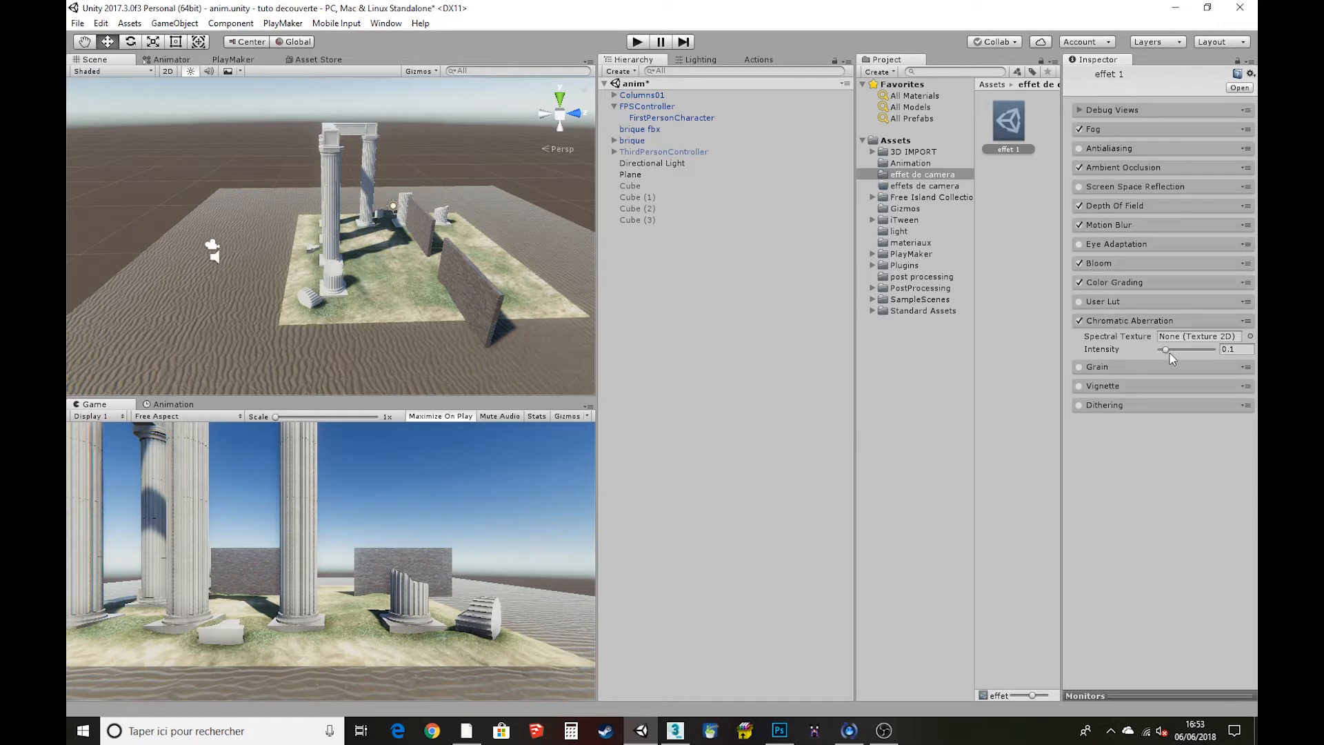
pyautogui.moveTo(1165, 350)
pyautogui.mouseDown()
pyautogui.moveTo(1205, 350)
pyautogui.moveTo(1137, 354)
pyautogui.moveTo(1183, 353)
pyautogui.mouseUp()
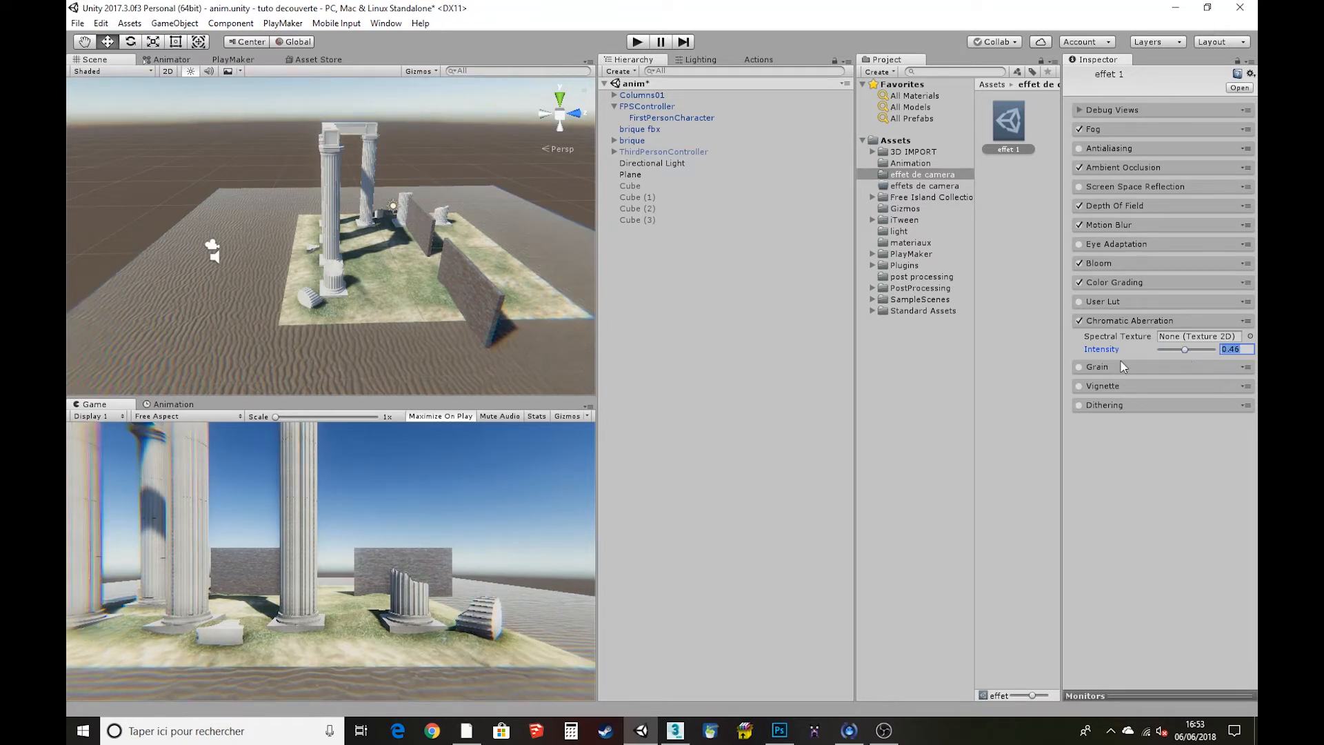
# Try the Grain effect at intensities of 1 and 0.63, and switch it off
pyautogui.click(1078, 368)
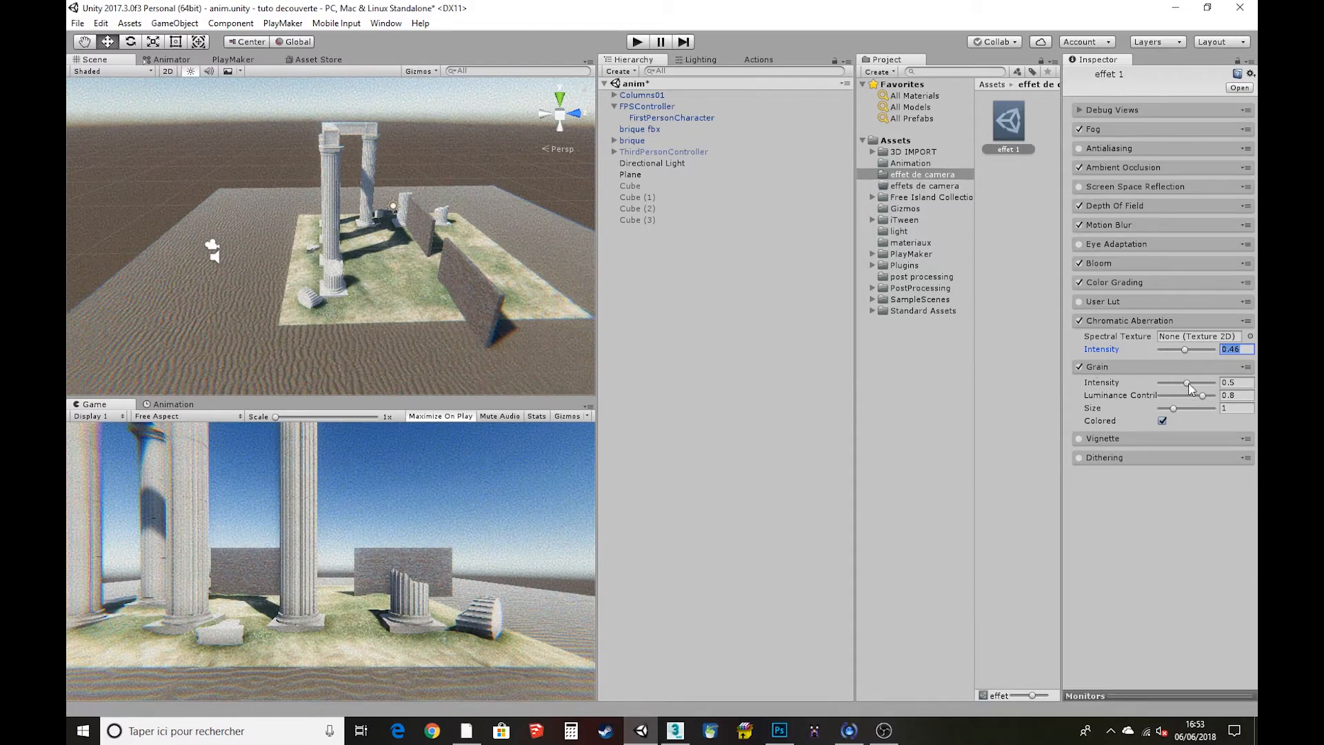
pyautogui.moveTo(1191, 389); pyautogui.dragTo(1242, 389)
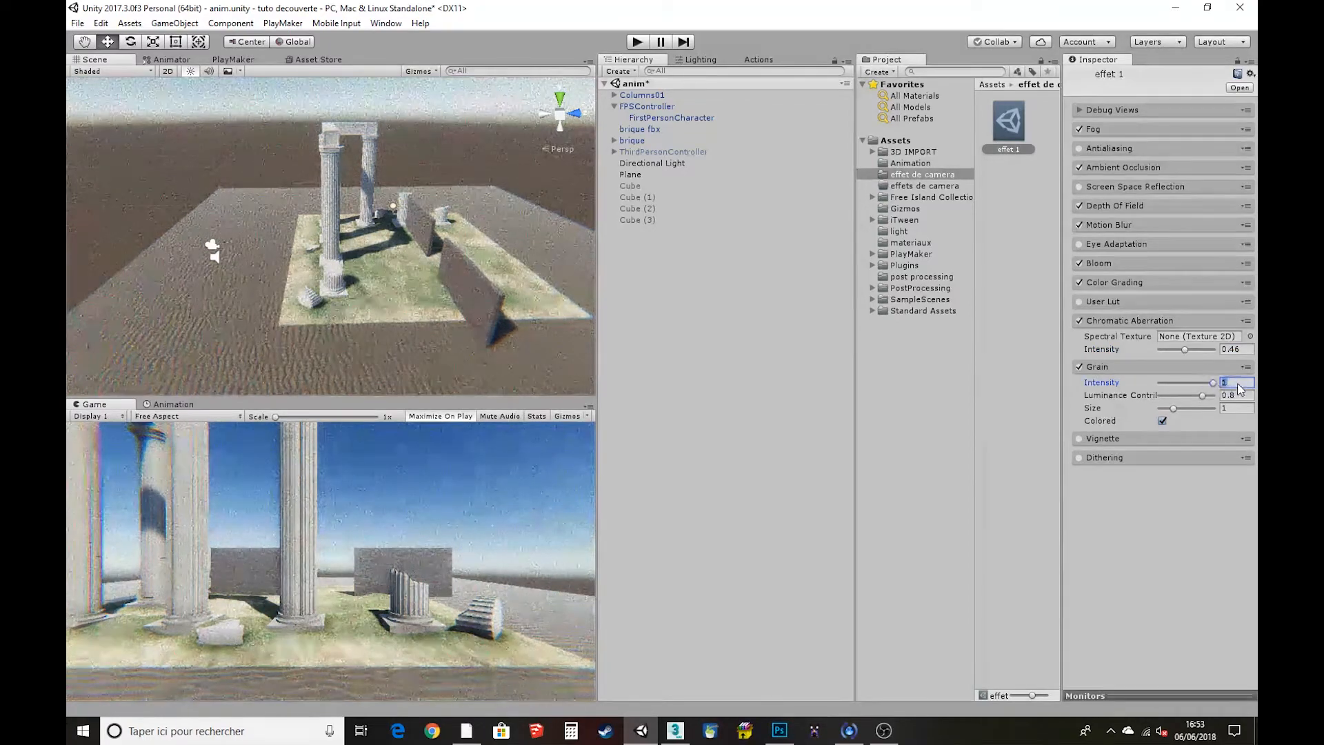
pyautogui.moveTo(1213, 383); pyautogui.dragTo(1194, 399)
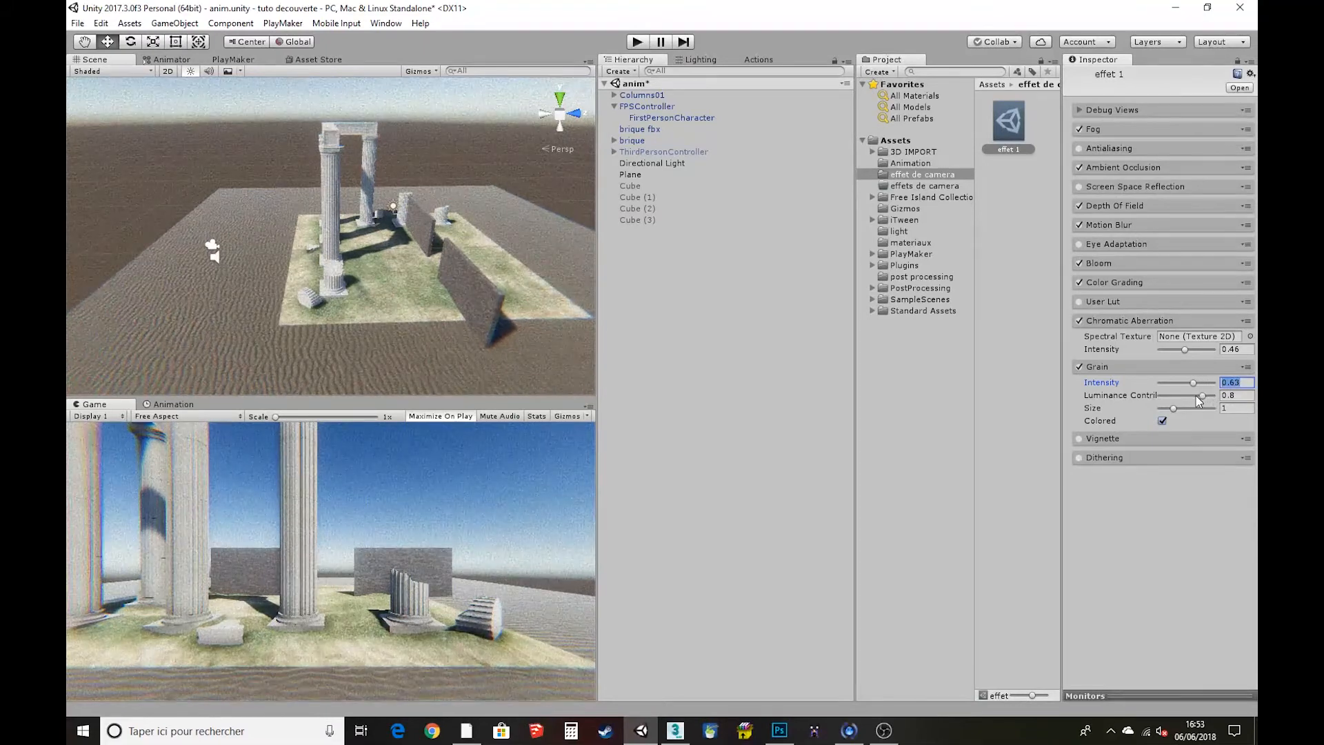
pyautogui.click(1080, 368)
# Enable Vignette with a smoothness of 0.21 and the dark color 1E1212
pyautogui.click(1080, 386)
pyautogui.click(1110, 388)
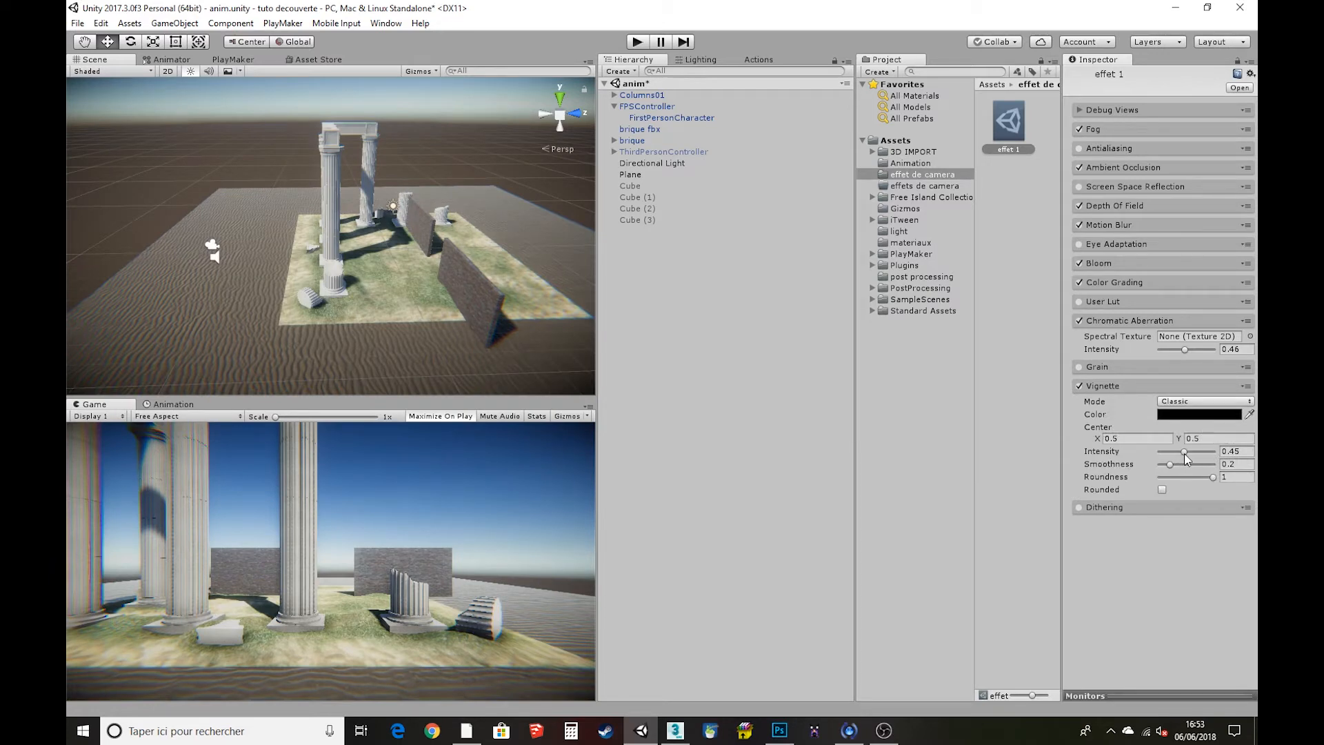
pyautogui.moveTo(1185, 453)
pyautogui.mouseDown()
pyautogui.moveTo(1174, 464)
pyautogui.moveTo(1197, 467)
pyautogui.moveTo(1171, 465)
pyautogui.mouseUp()
pyautogui.click(1199, 414)
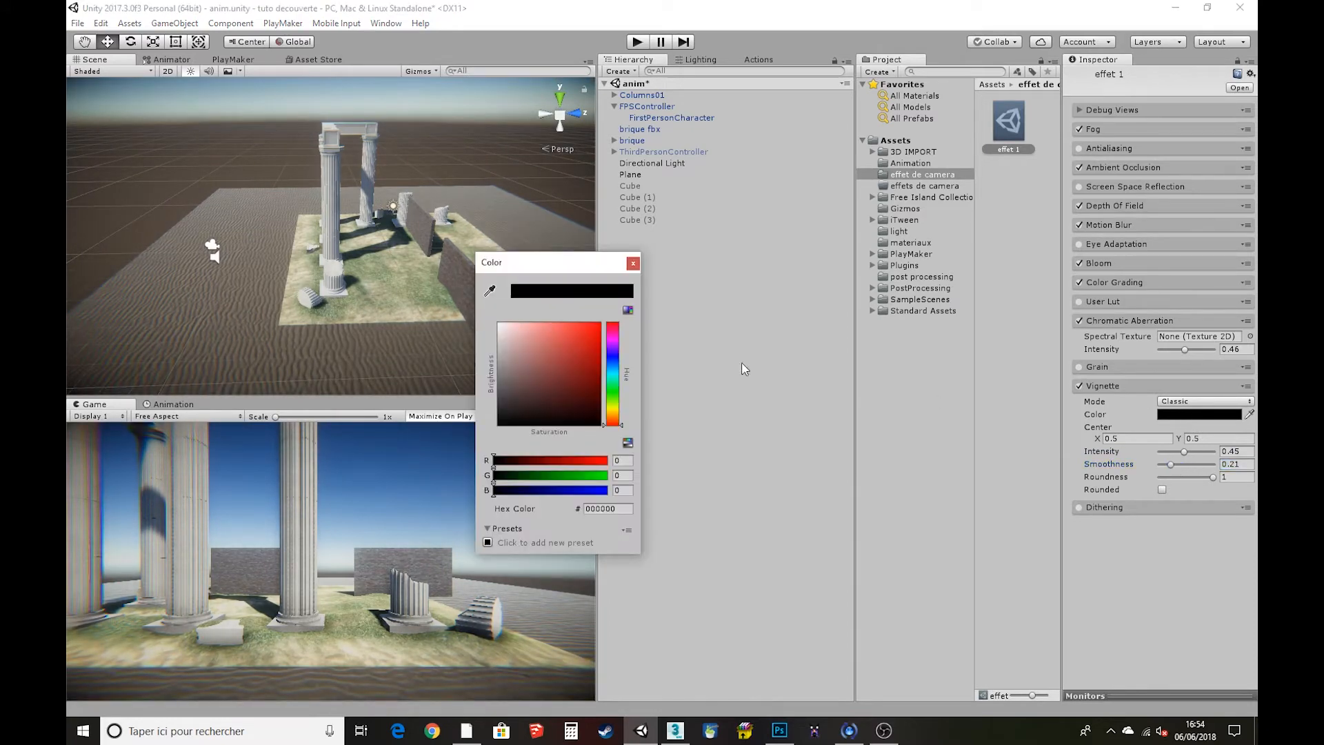
pyautogui.click(575, 343)
pyautogui.moveTo(577, 341); pyautogui.dragTo(540, 411)
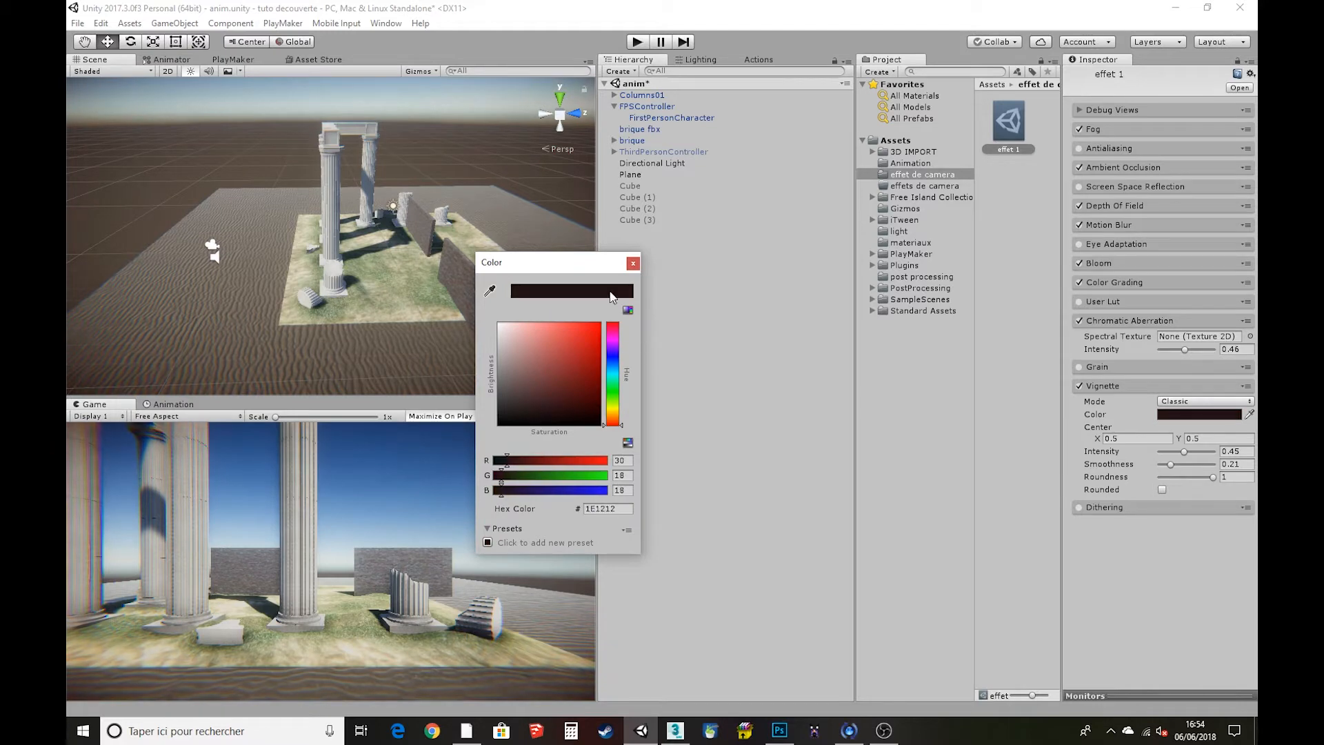
# Close the vignette color picker, try the Rounded option on and off, and collapse the Vignette settings
pyautogui.click(633, 263)
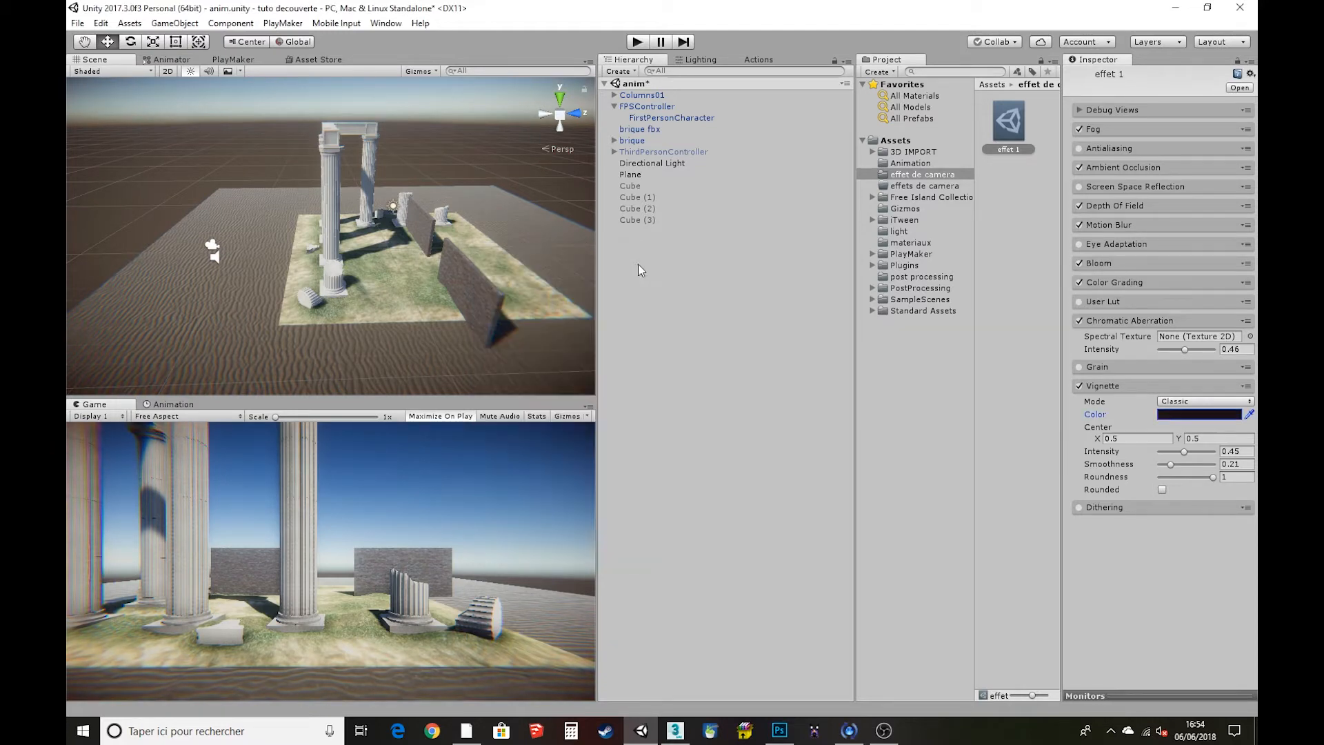
pyautogui.click(1162, 489)
pyautogui.click(1161, 489)
pyautogui.click(1124, 387)
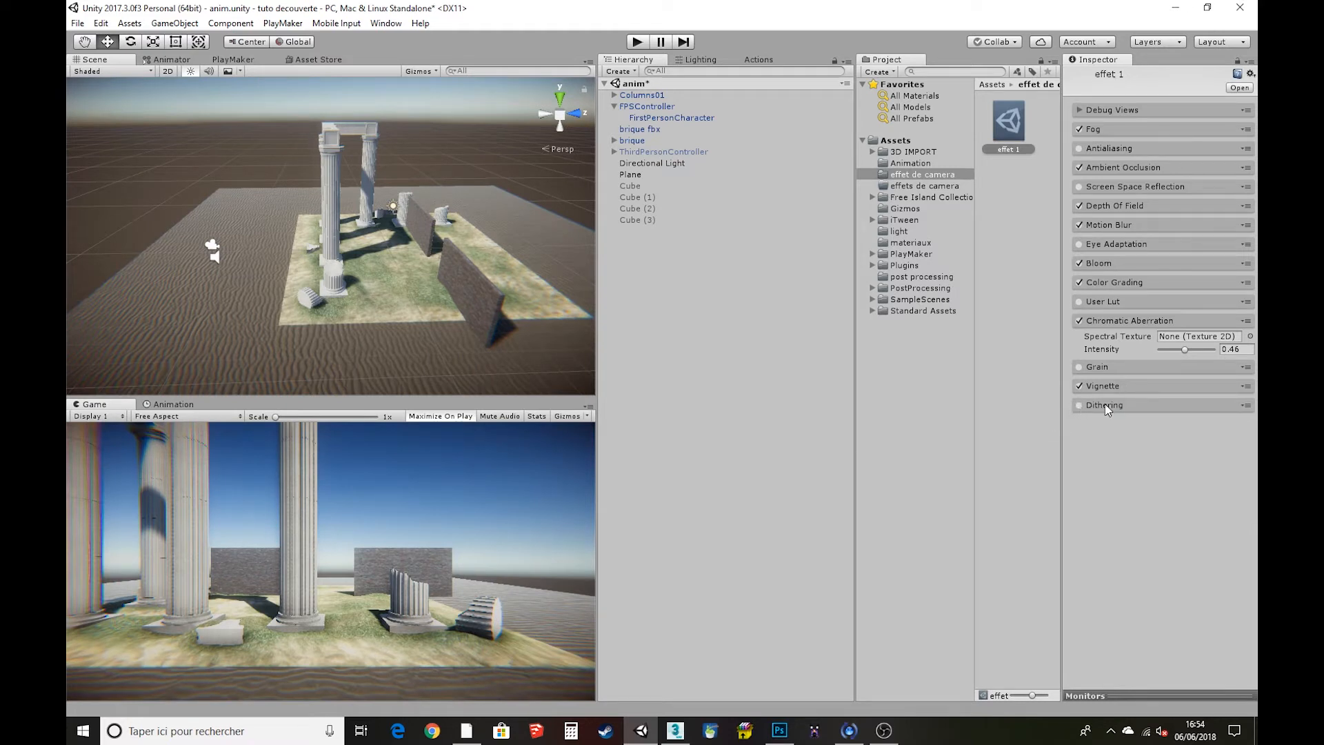
# Try the Dithering effect in the effet 1 profile and switch it off
pyautogui.click(1105, 406)
pyautogui.click(1080, 407)
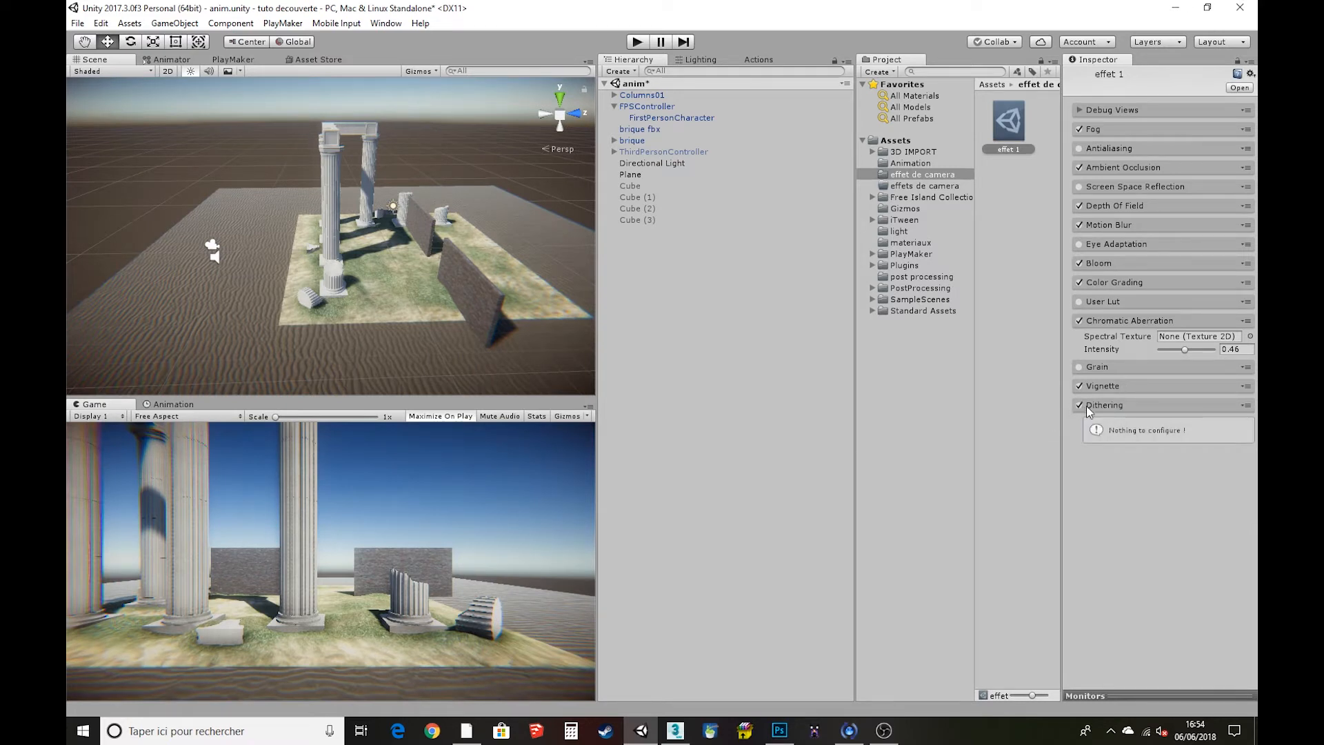
pyautogui.click(1079, 405)
# Expand the profile's Fog effect and enable Fog in the scene's lighting settings
pyautogui.click(1094, 130)
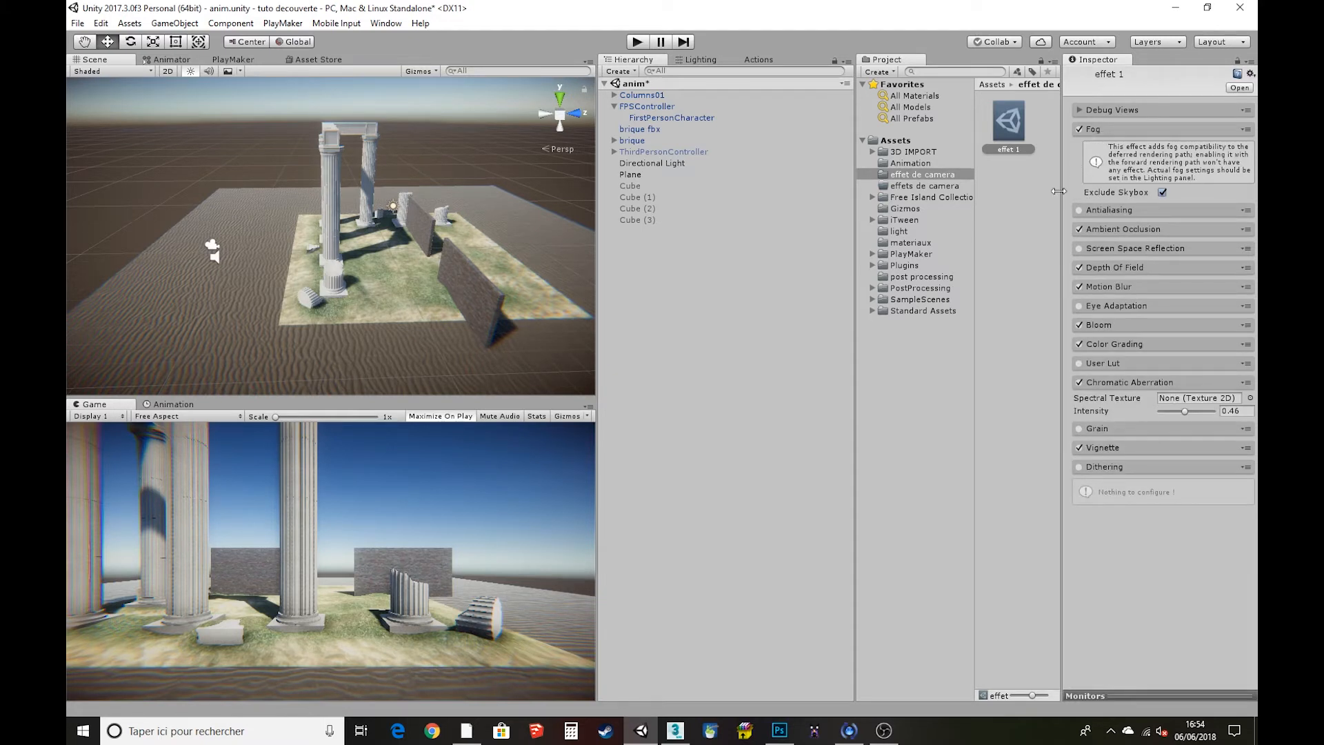
pyautogui.click(698, 61)
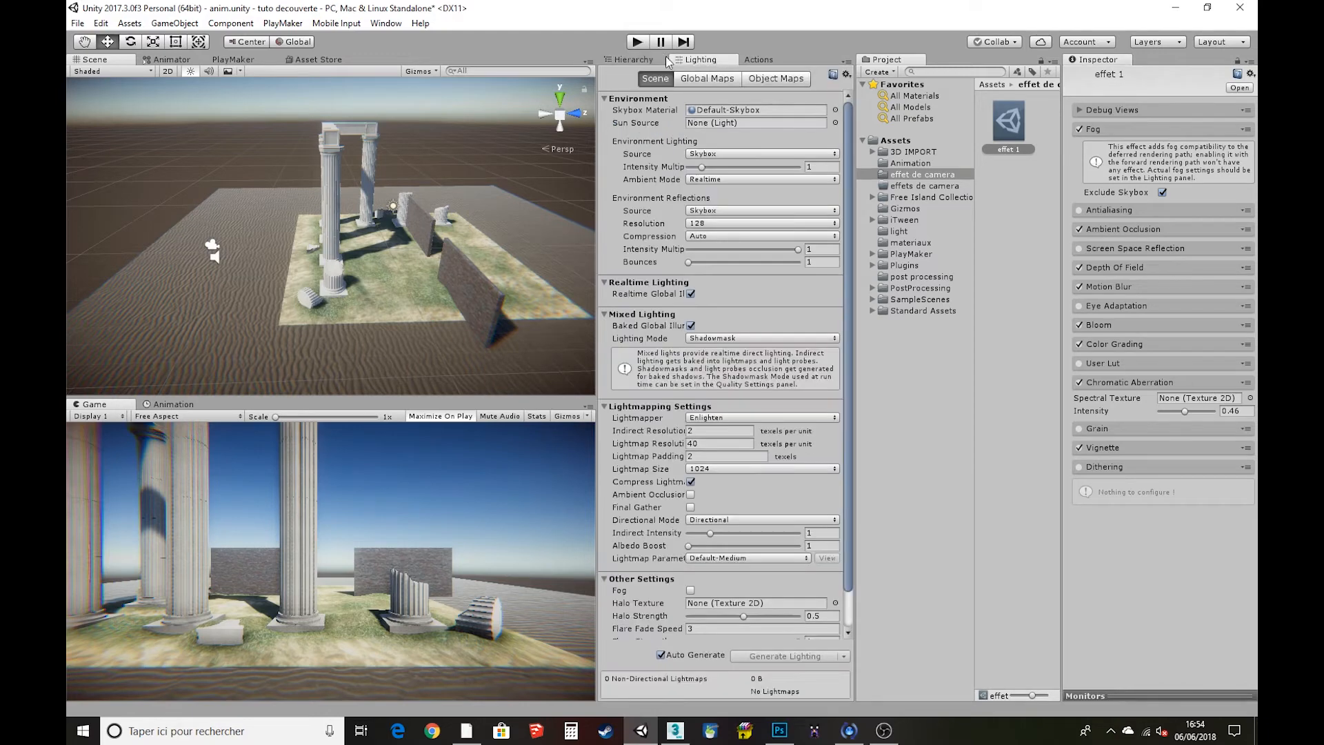
pyautogui.scroll(-3, 835, 234)
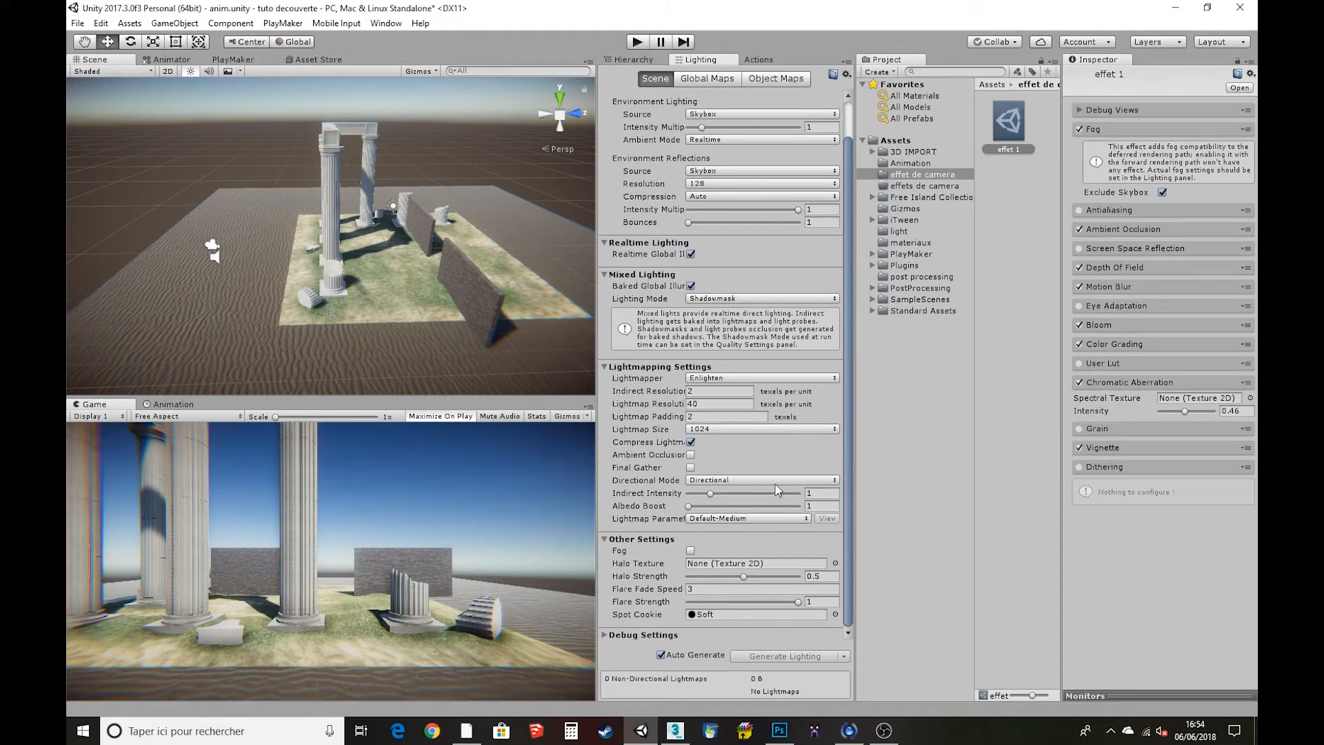
pyautogui.click(690, 551)
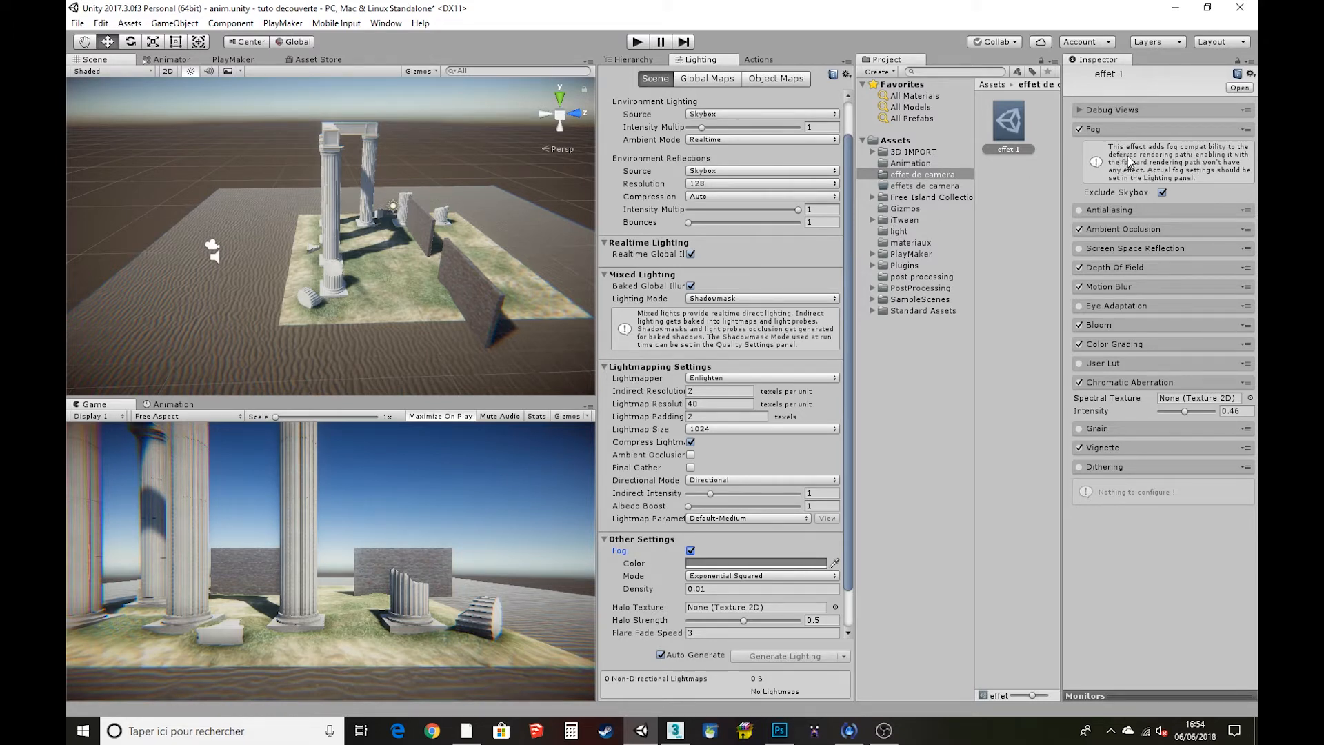
# Set the FirstPersonCharacter camera's rendering path to Deferred
pyautogui.click(630, 61)
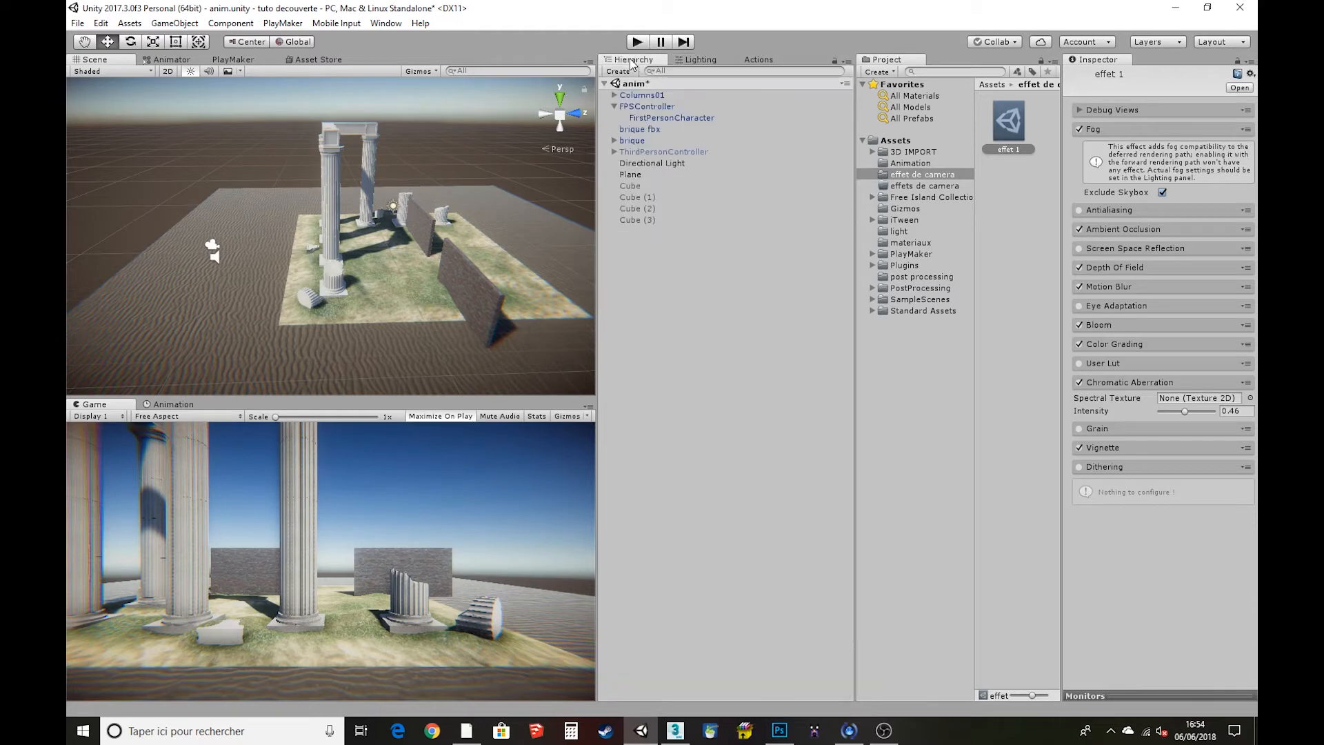
pyautogui.click(656, 118)
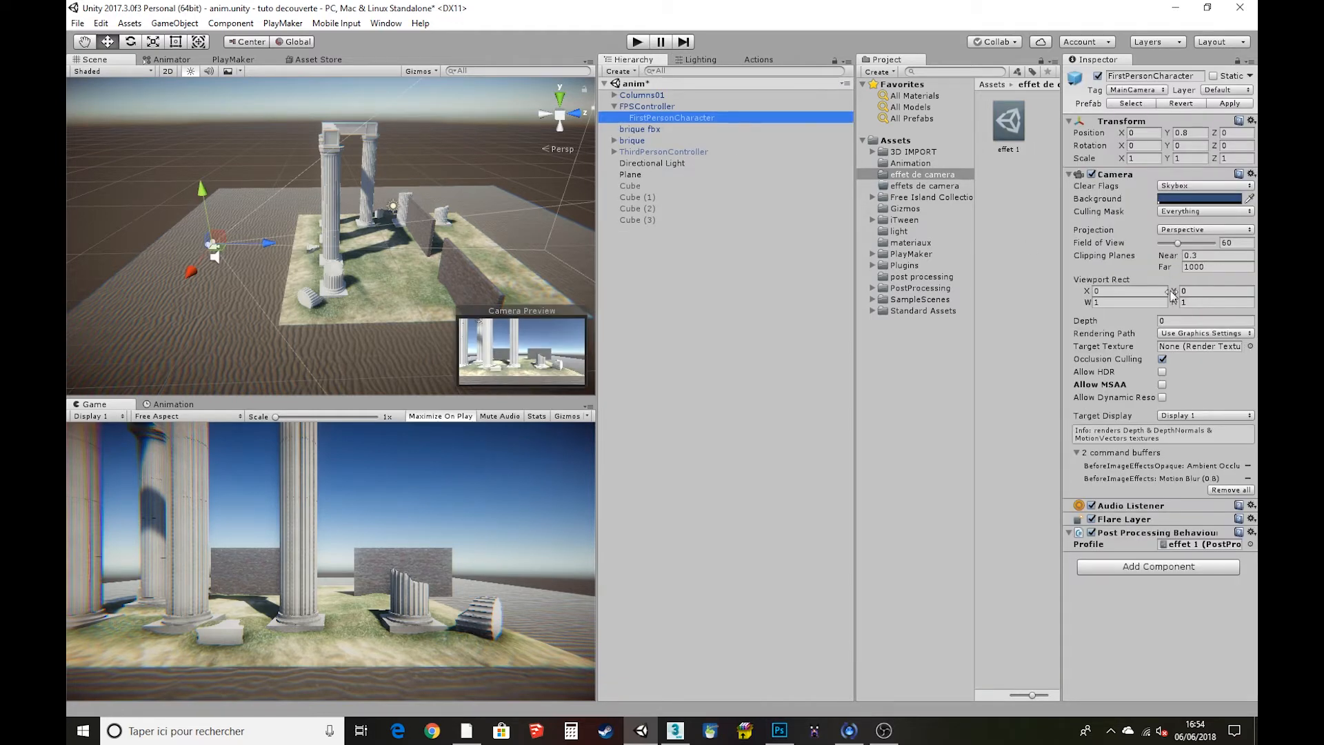
pyautogui.click(1164, 334)
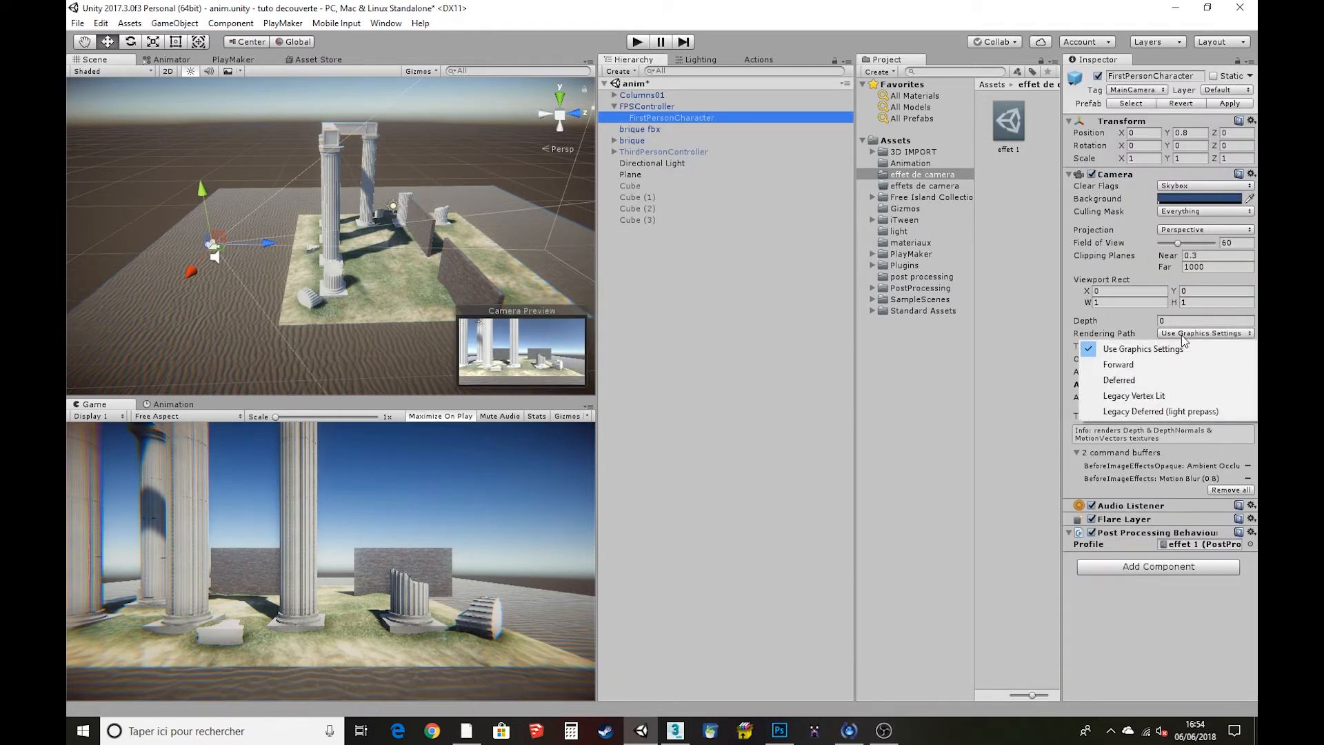
pyautogui.click(1127, 380)
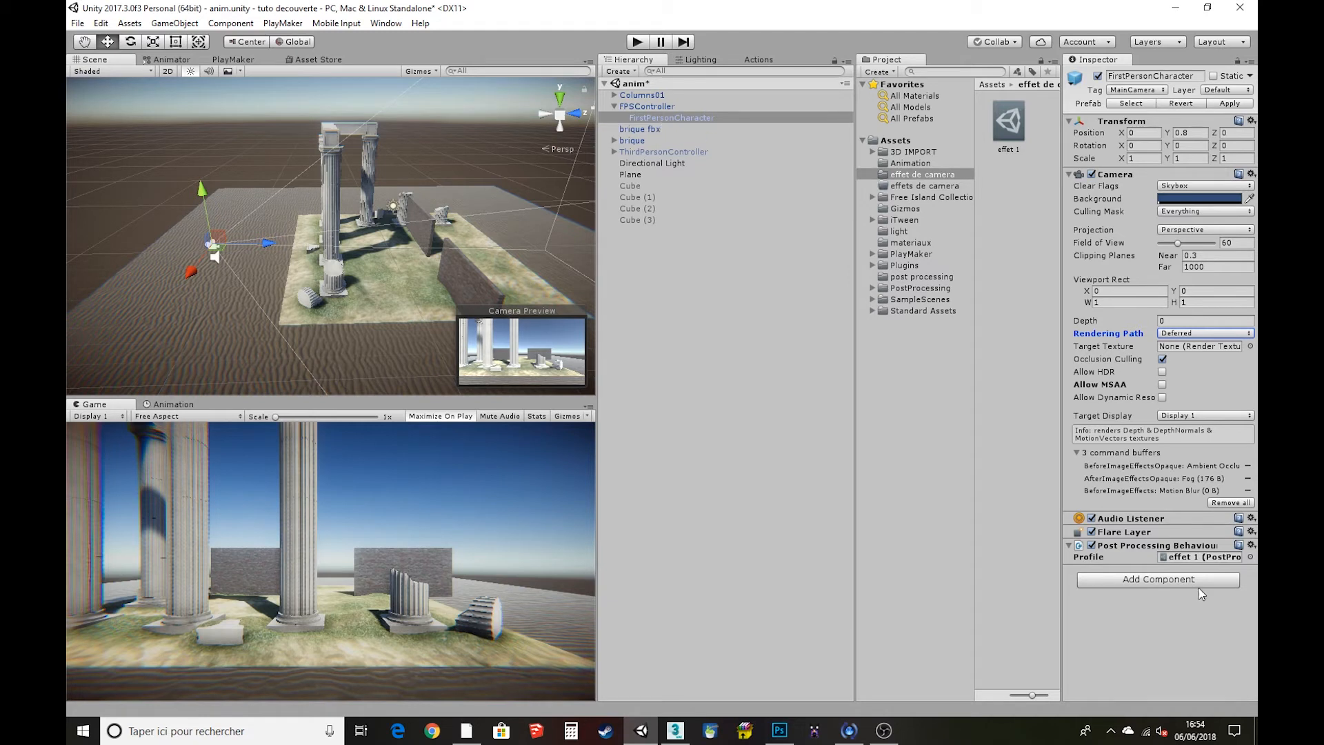
# Try the Linear and Exponential modes for the scene fog, and restore Exponential Squared
pyautogui.click(1008, 123)
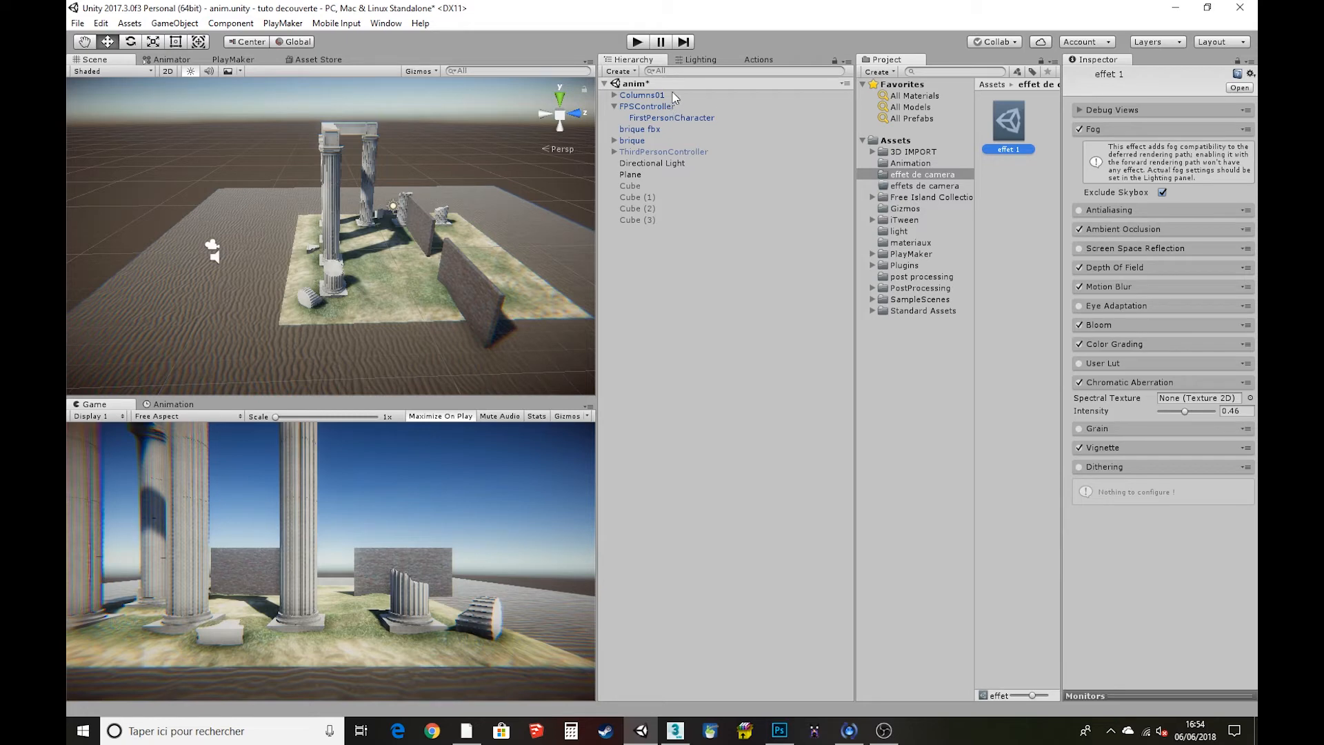
pyautogui.click(718, 63)
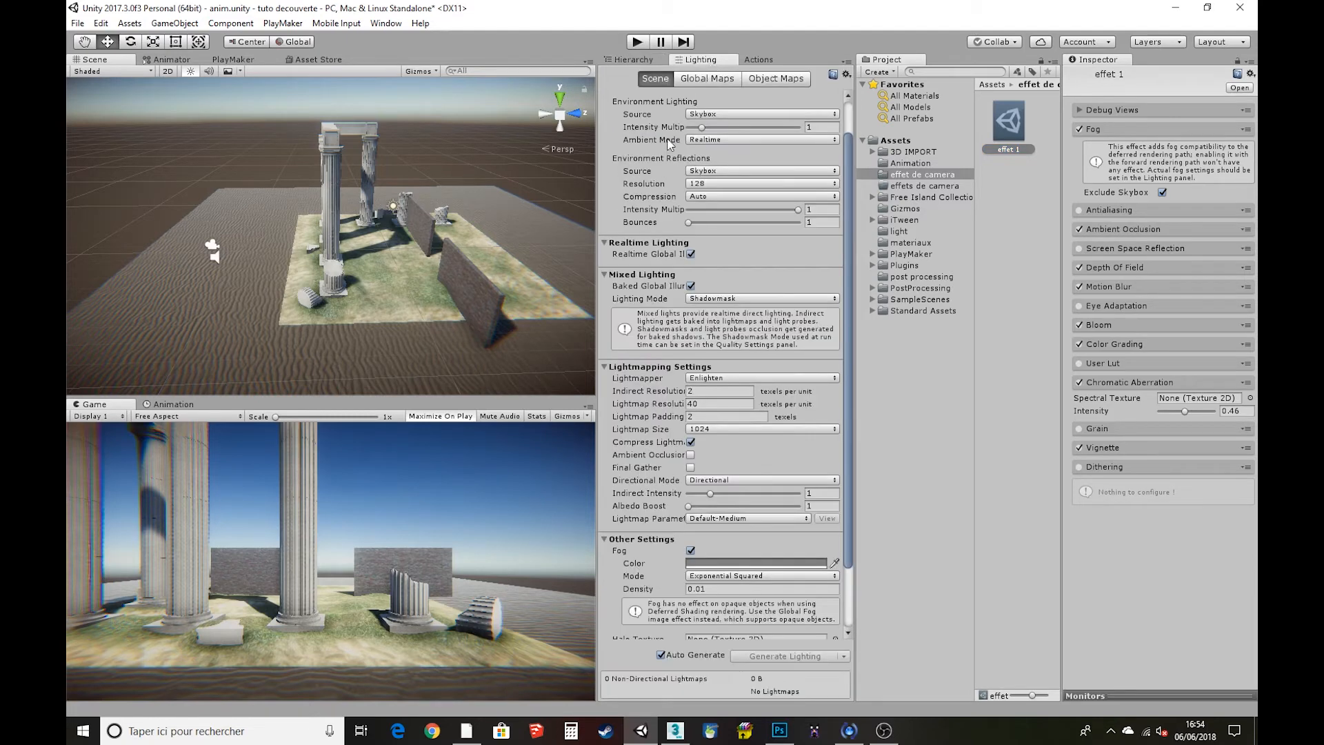
pyautogui.click(710, 575)
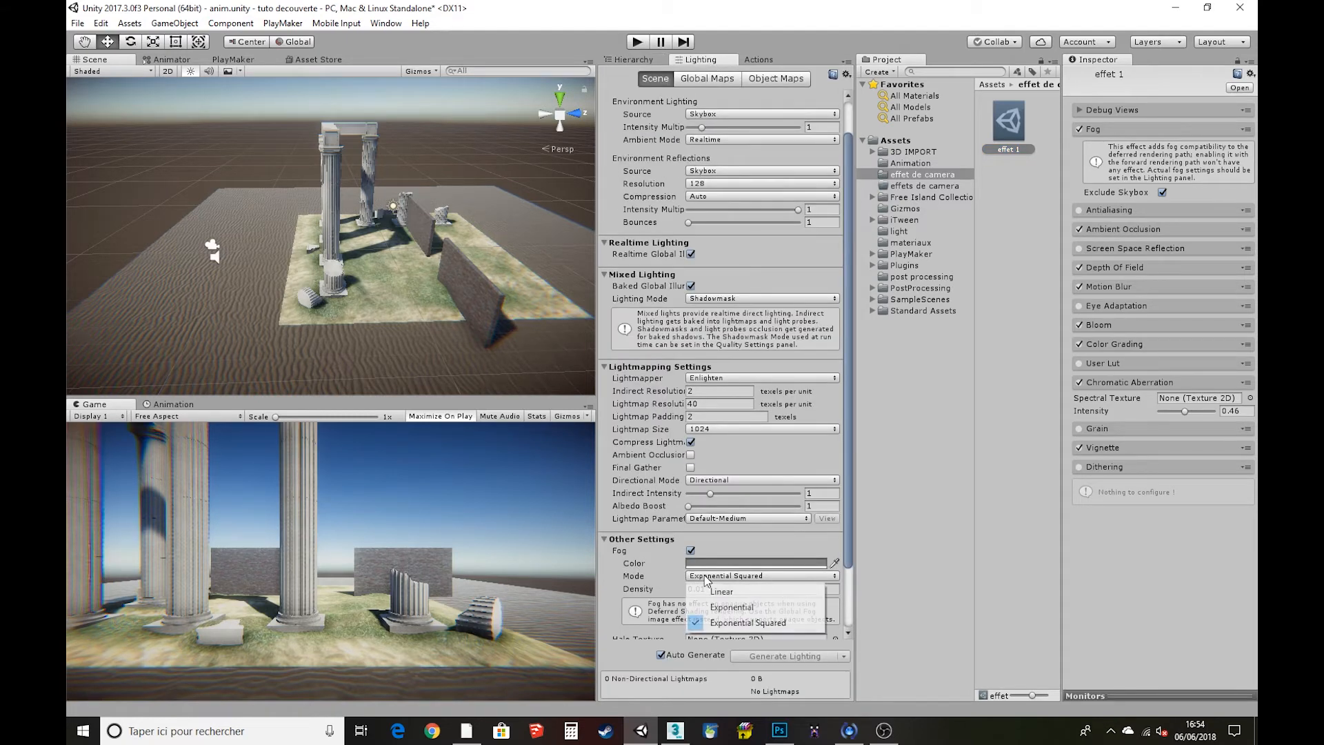
pyautogui.click(720, 590)
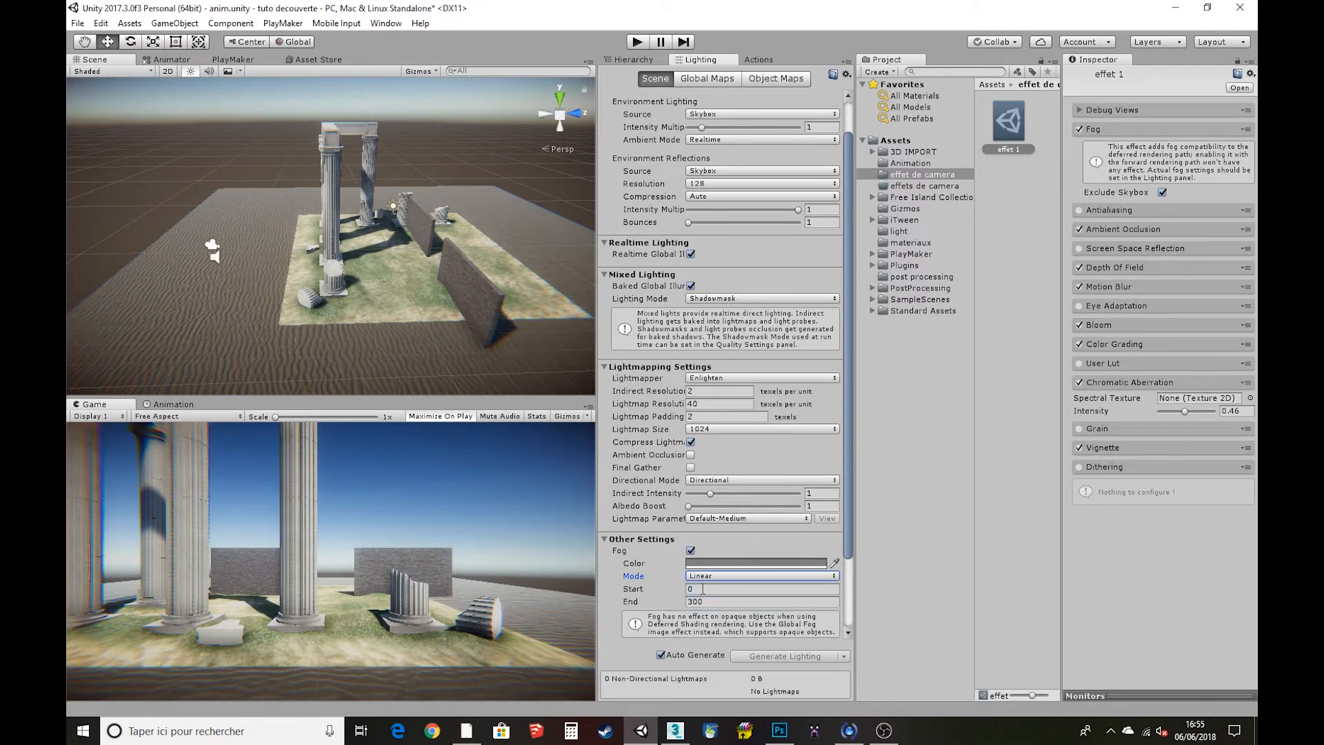
pyautogui.click(710, 576)
pyautogui.click(723, 606)
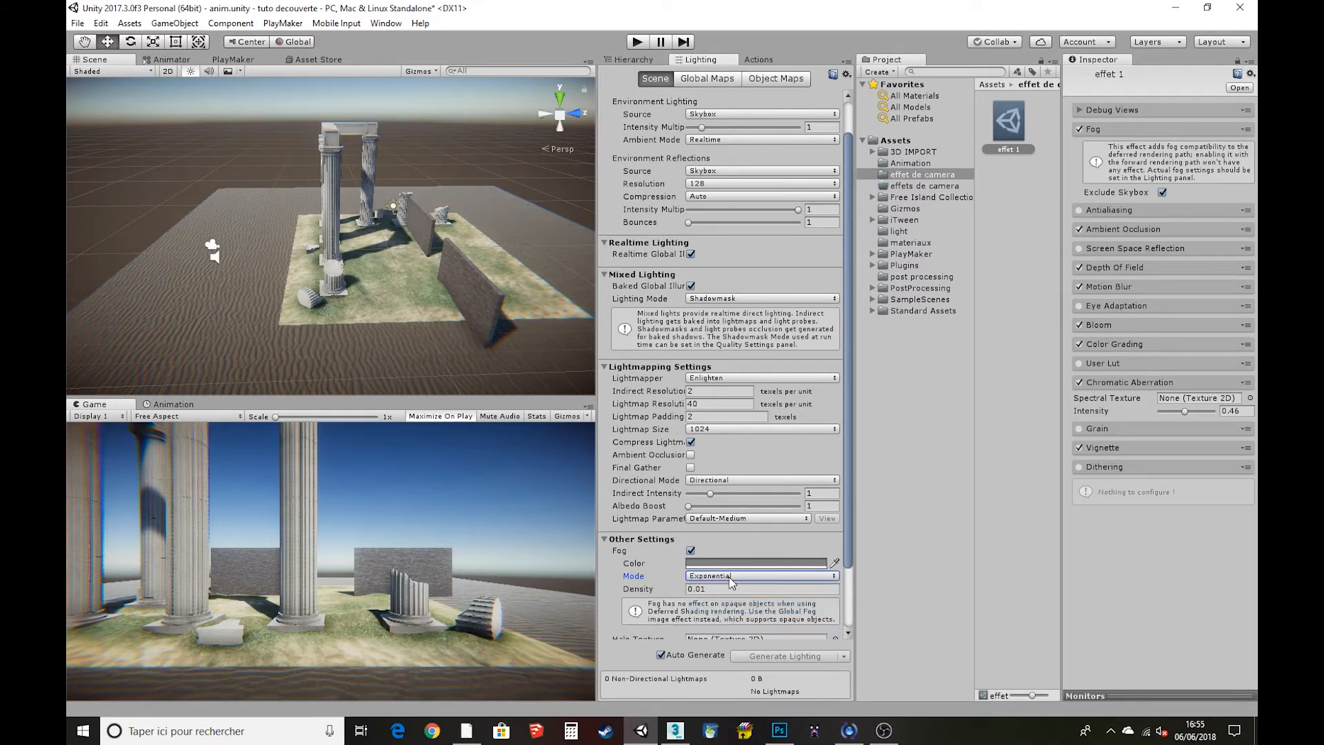
pyautogui.click(731, 576)
pyautogui.click(740, 618)
# Toggle the scene fog off and on in the lighting settings to compare the result, leaving it enabled
pyautogui.click(691, 549)
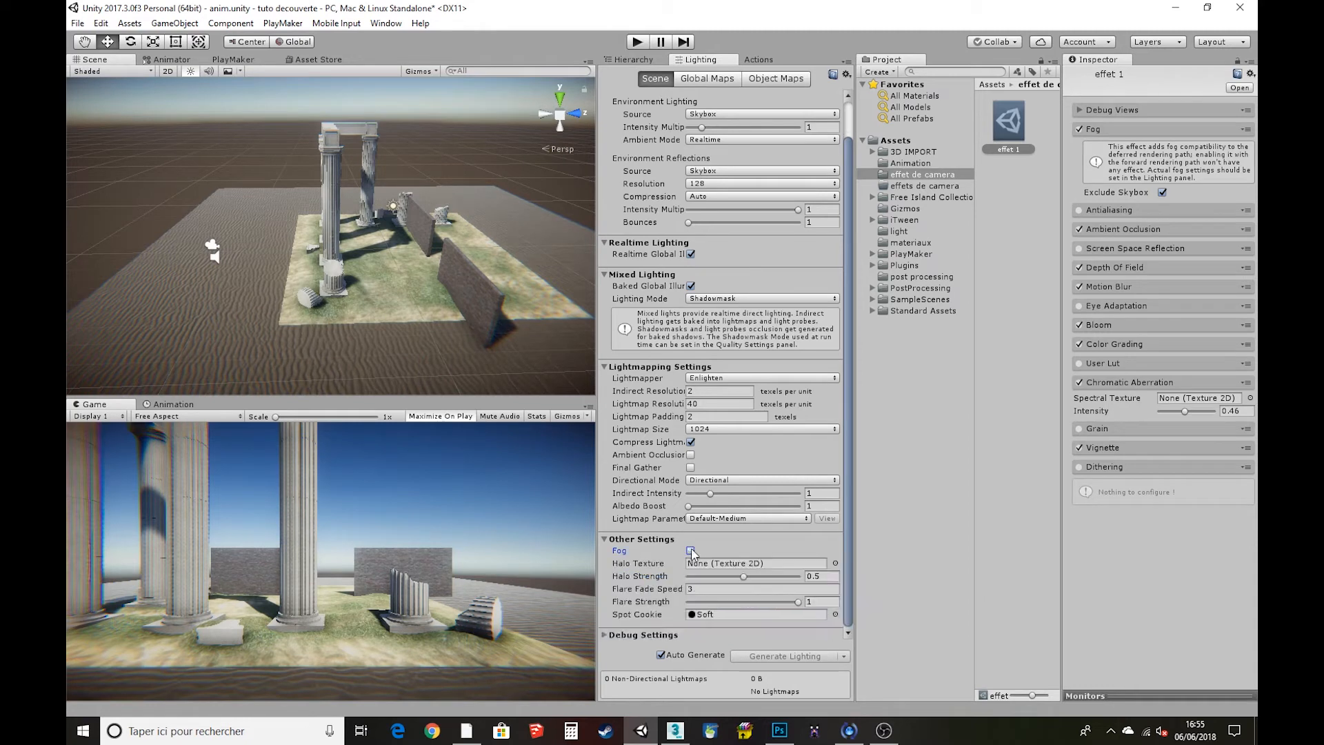
pyautogui.click(691, 549)
pyautogui.click(691, 550)
pyautogui.click(691, 549)
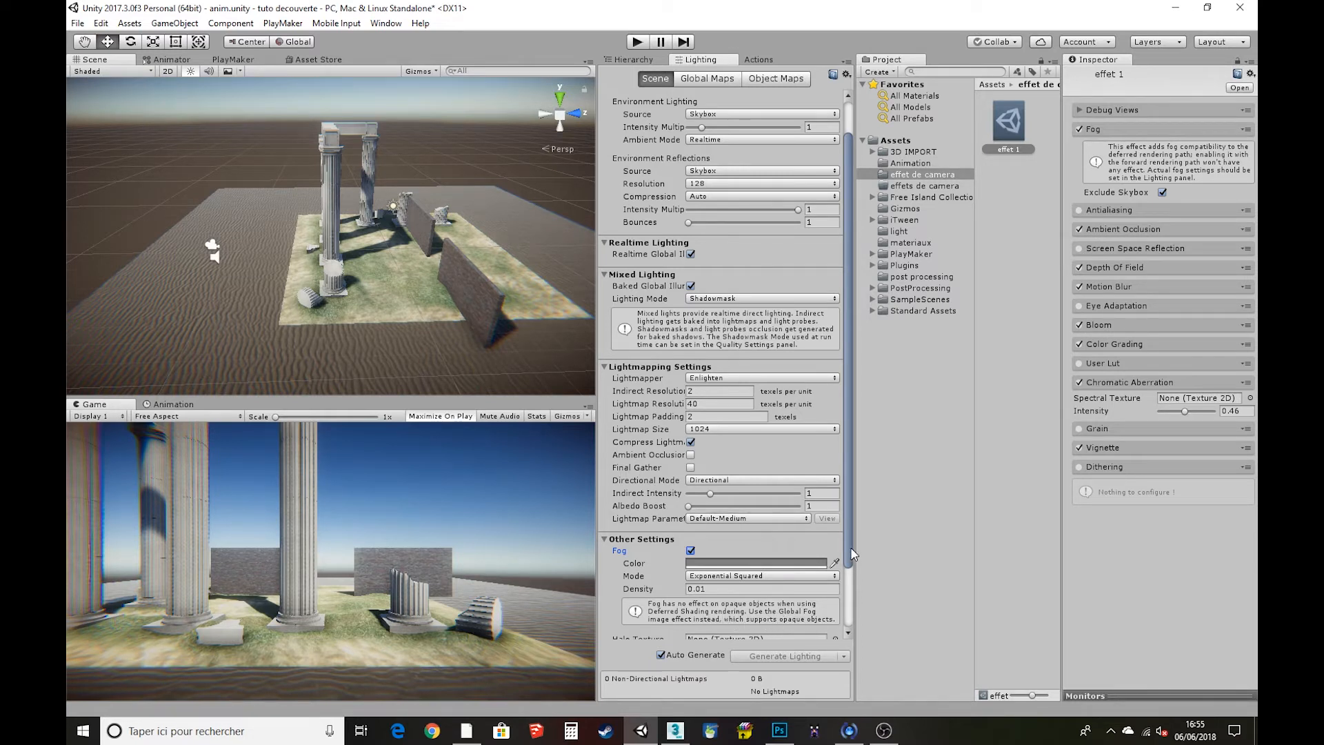
pyautogui.scroll(-1, 851, 549)
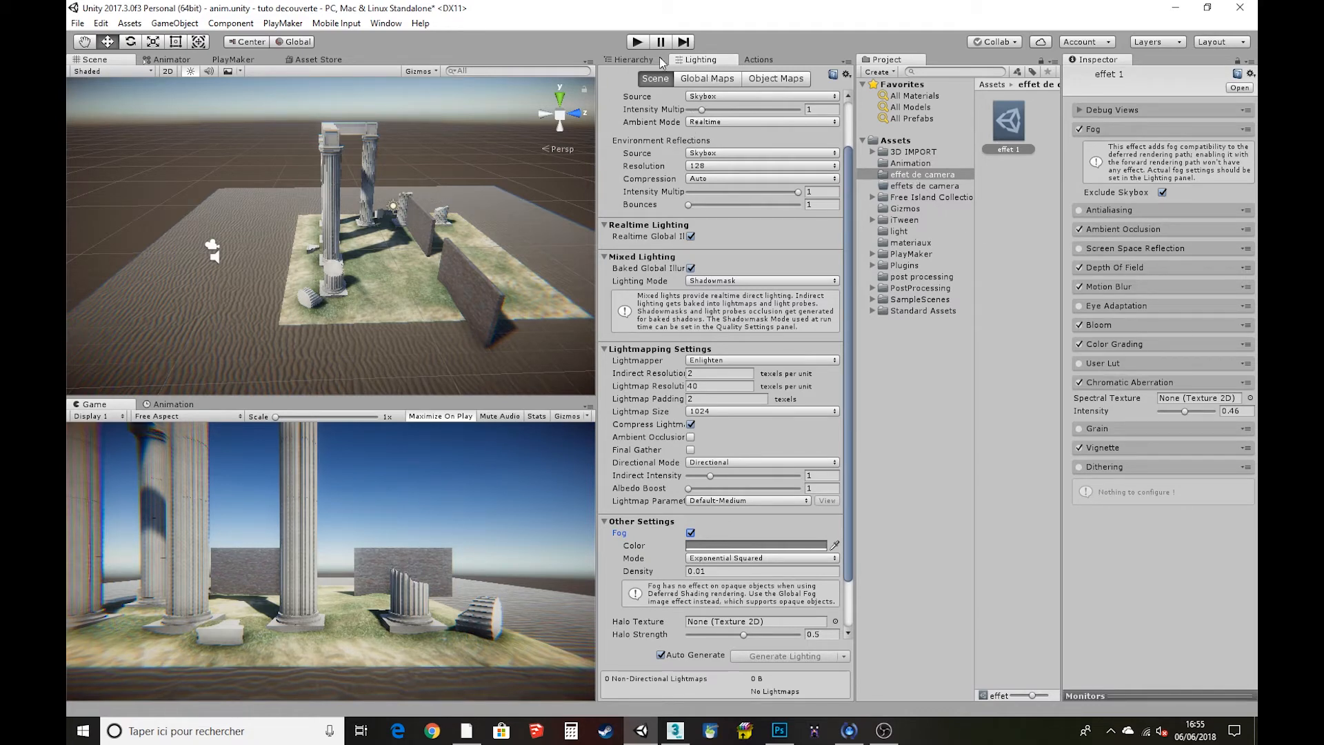
# Compare the Forward, Deferred and Use Graphics Settings rendering paths on the FirstPersonCharacter camera, finishing with Deferred
pyautogui.click(631, 60)
pyautogui.click(662, 119)
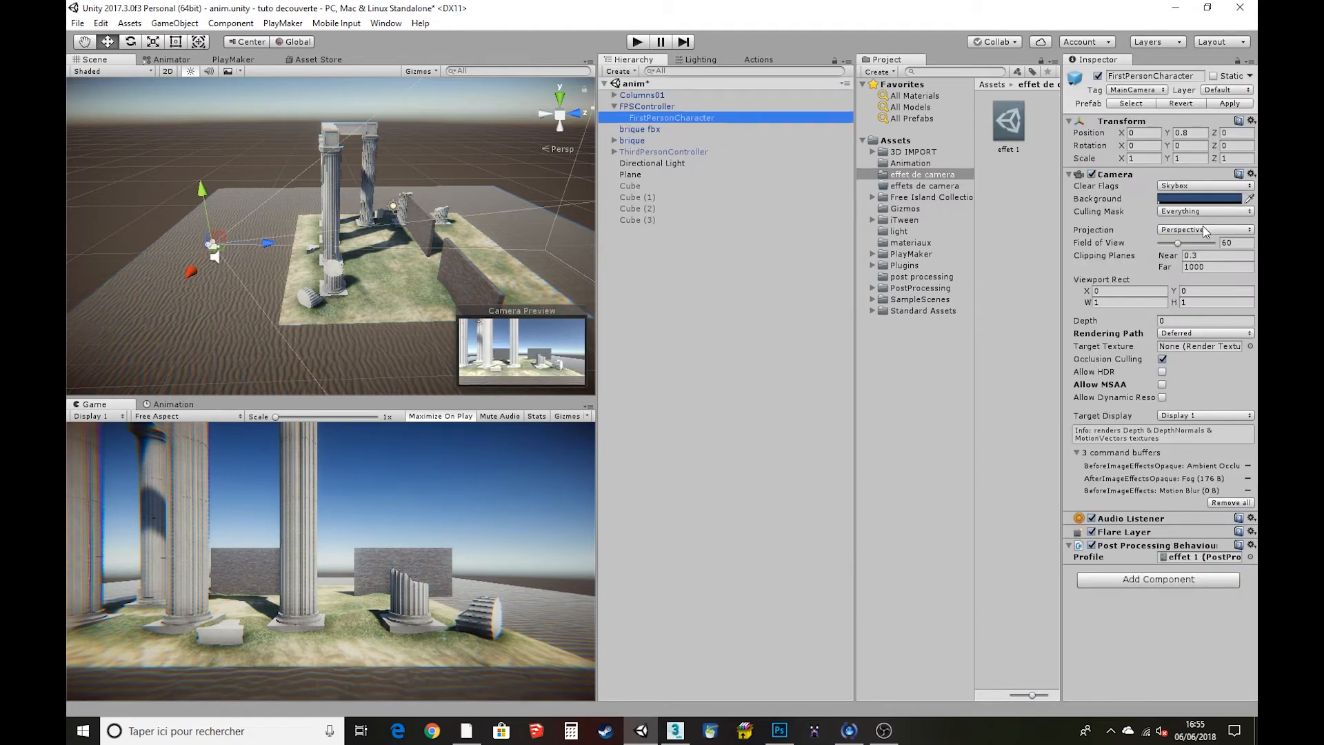
pyautogui.click(1184, 334)
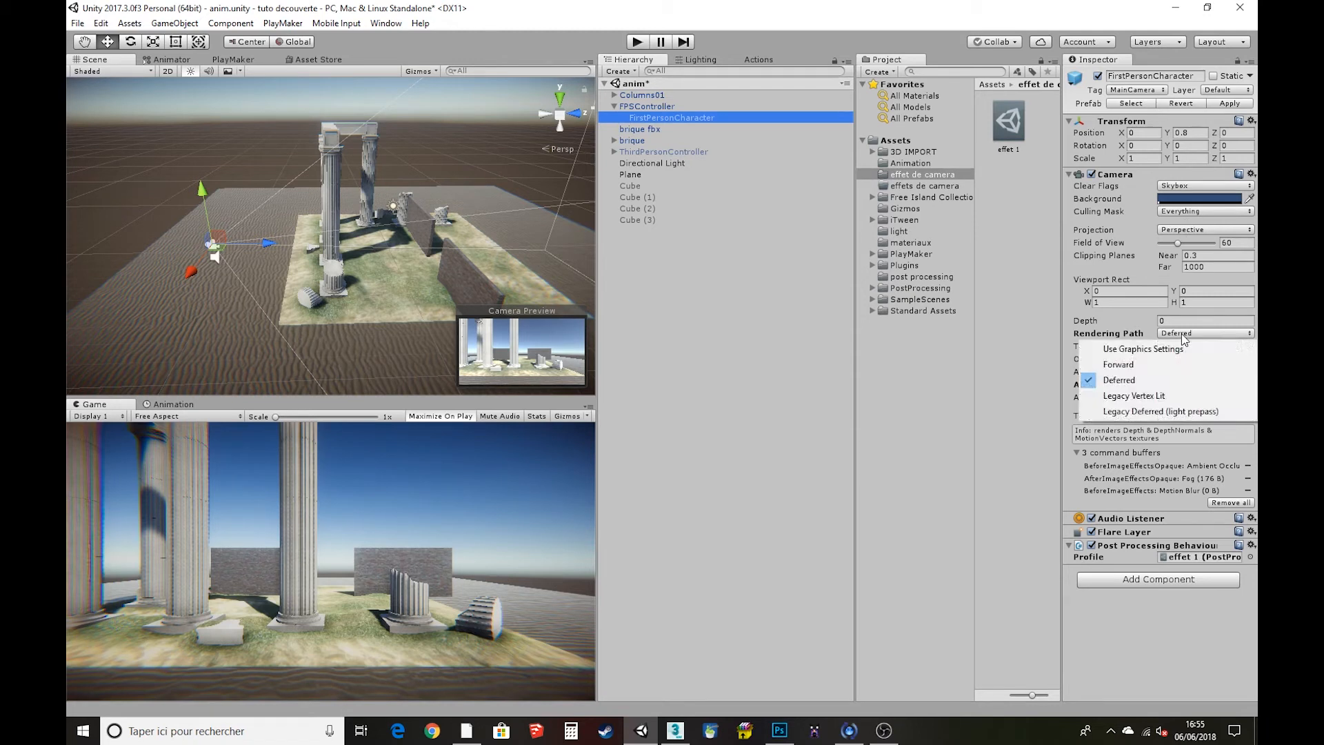
pyautogui.click(1146, 365)
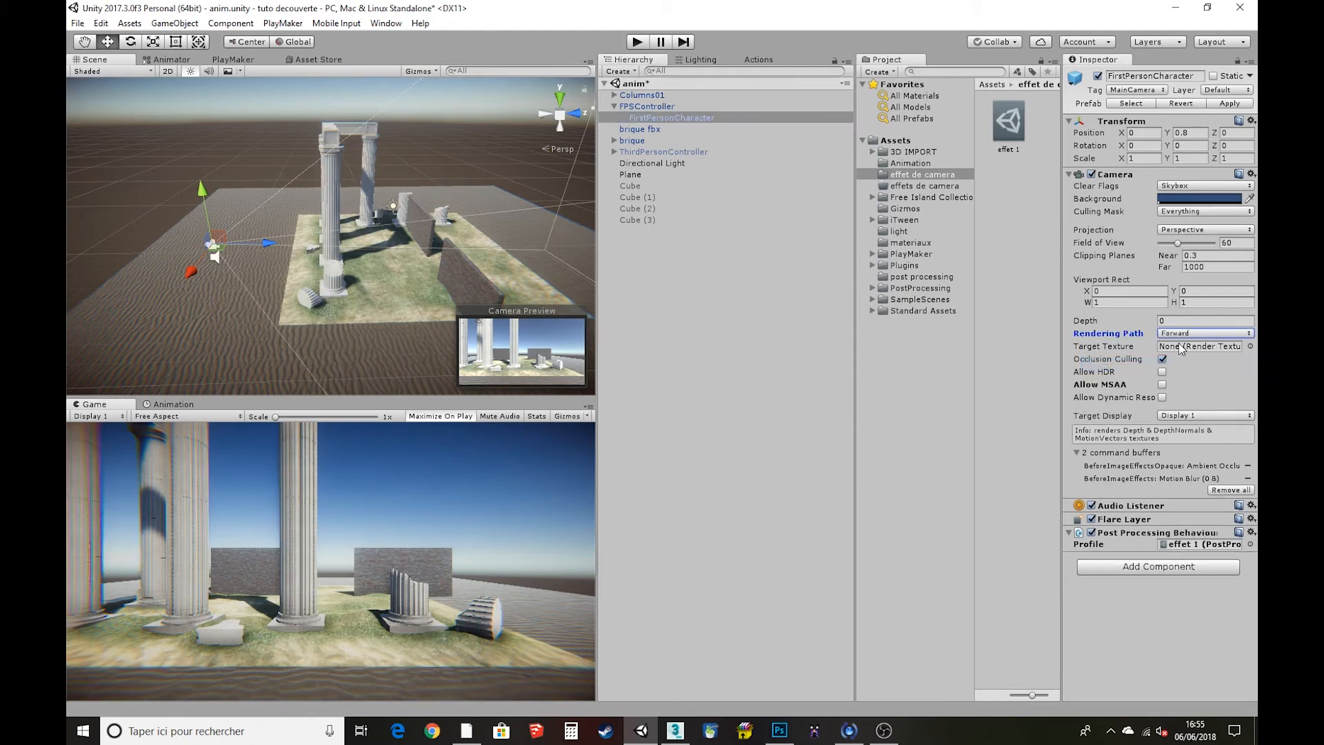
pyautogui.click(1175, 335)
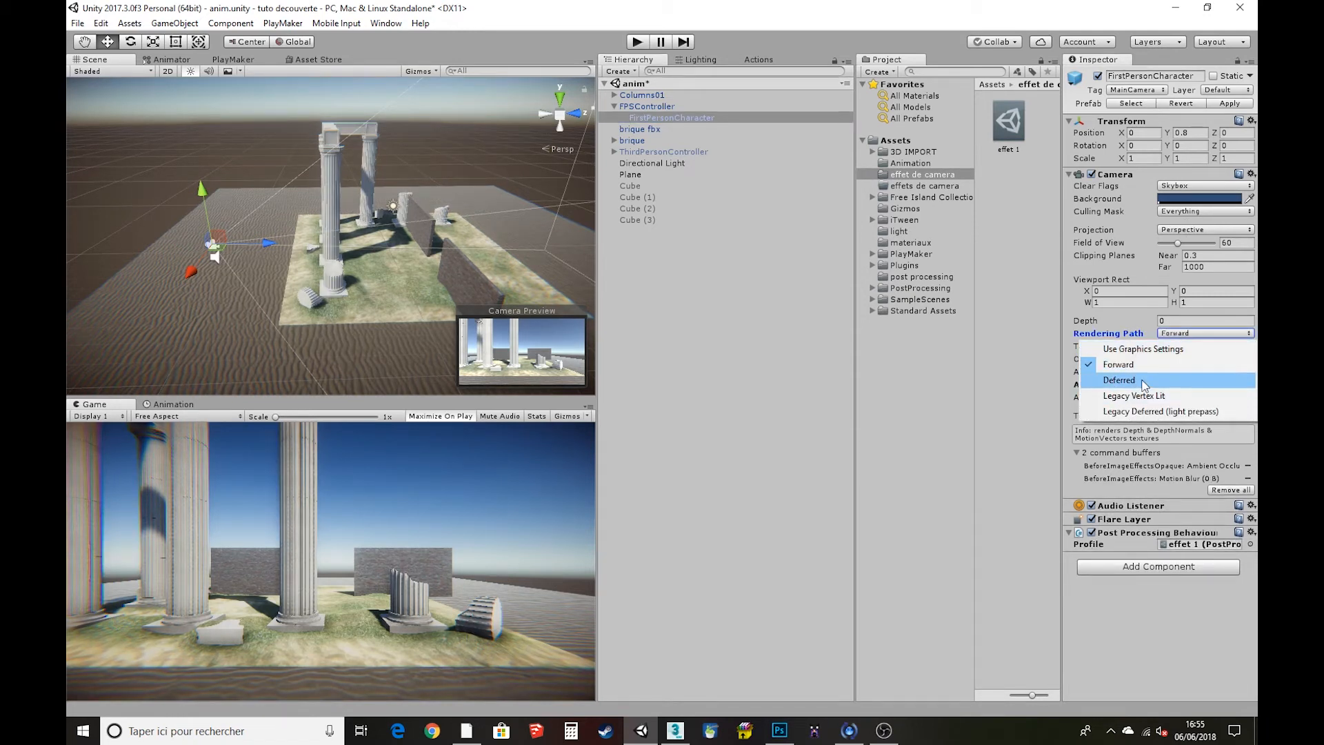
pyautogui.click(1145, 382)
pyautogui.click(1175, 334)
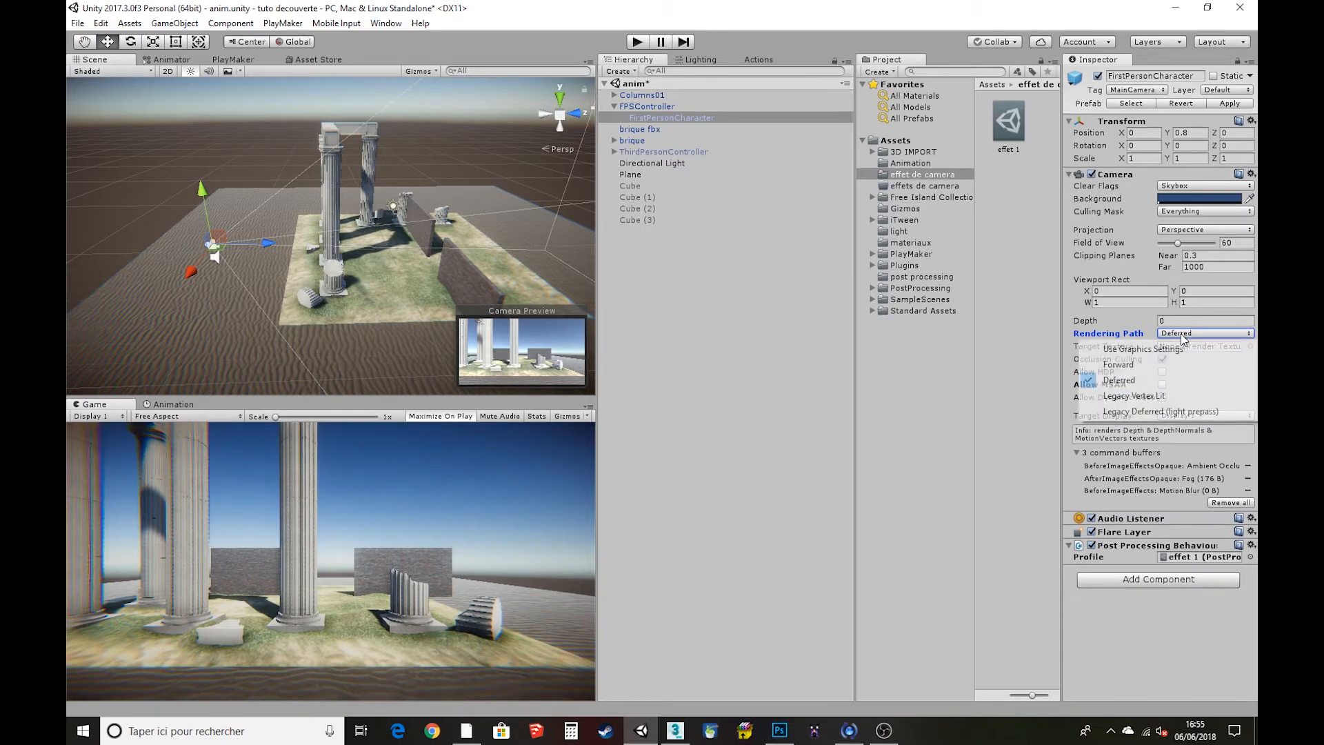
pyautogui.click(1176, 349)
pyautogui.click(1178, 334)
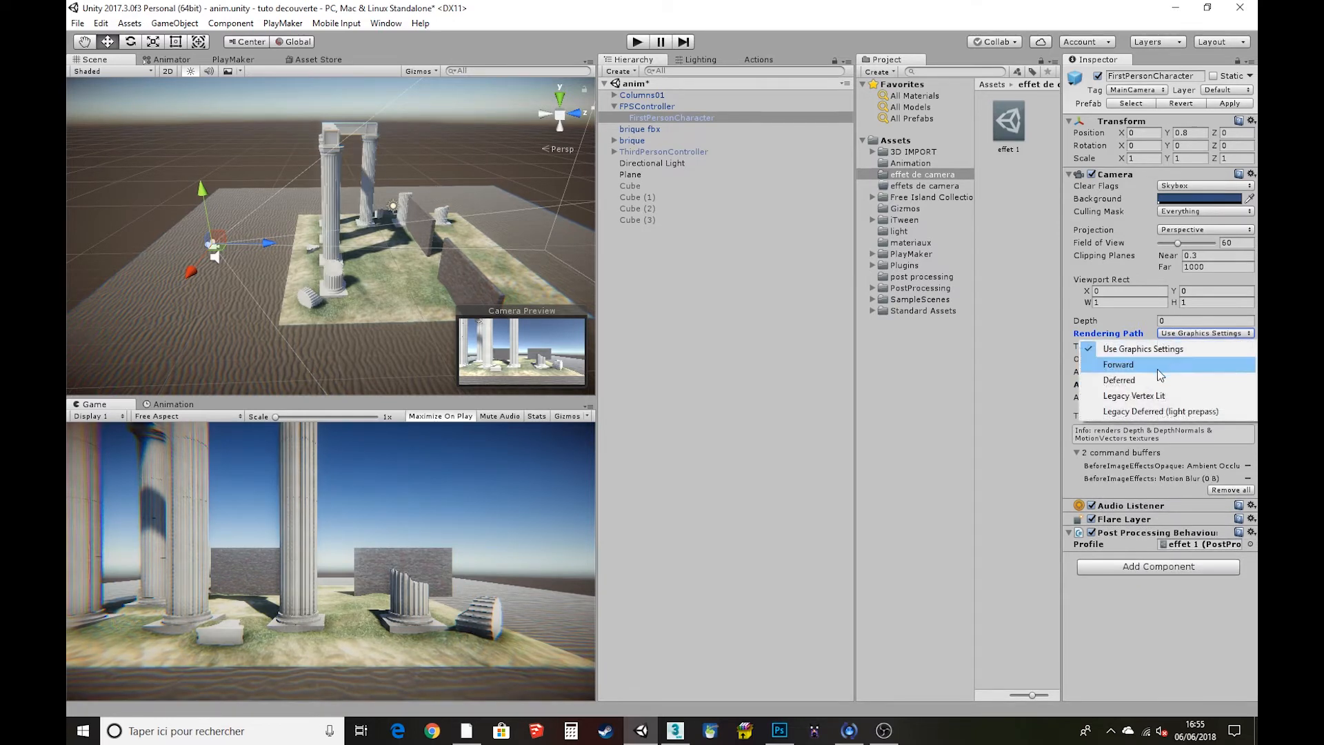
pyautogui.click(1118, 380)
# Compare the view with Exclude Skybox off and on in effet 1's Fog effect, leaving the option enabled
pyautogui.click(1003, 118)
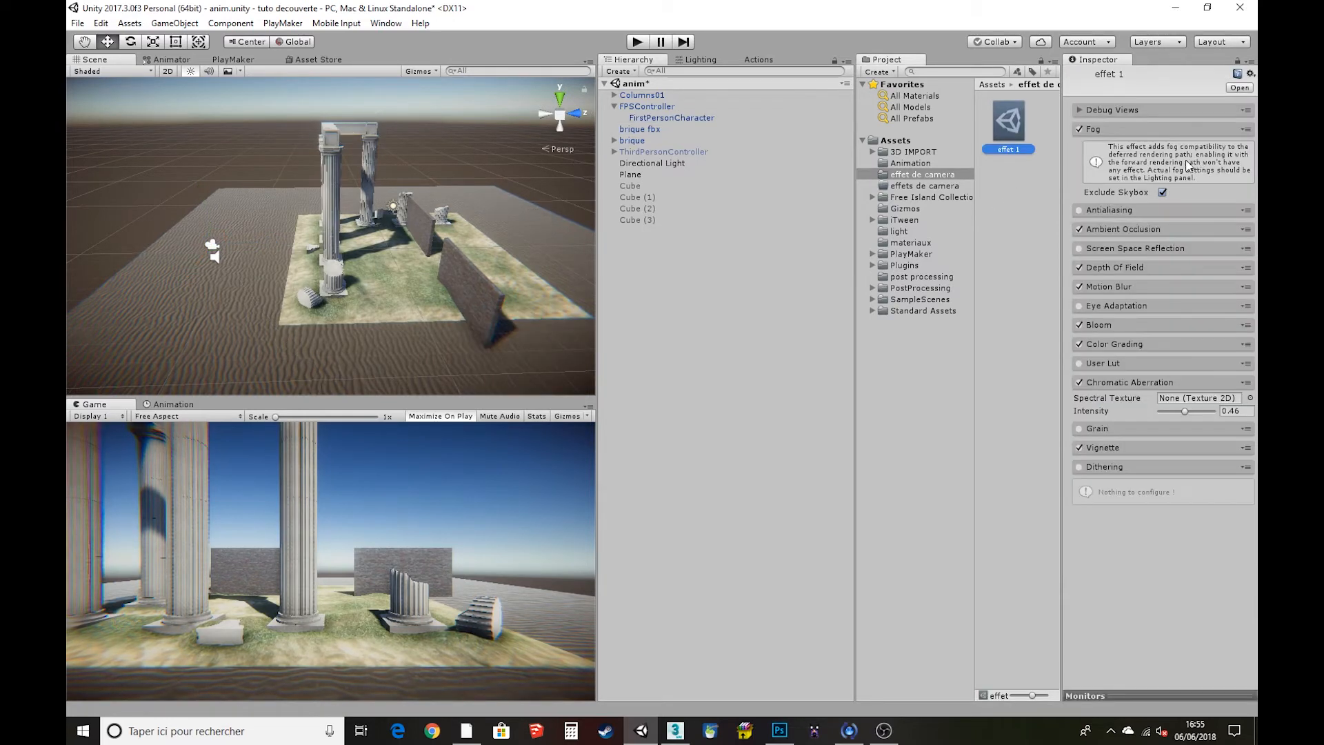
pyautogui.click(1161, 194)
pyautogui.click(1161, 193)
pyautogui.click(1161, 193)
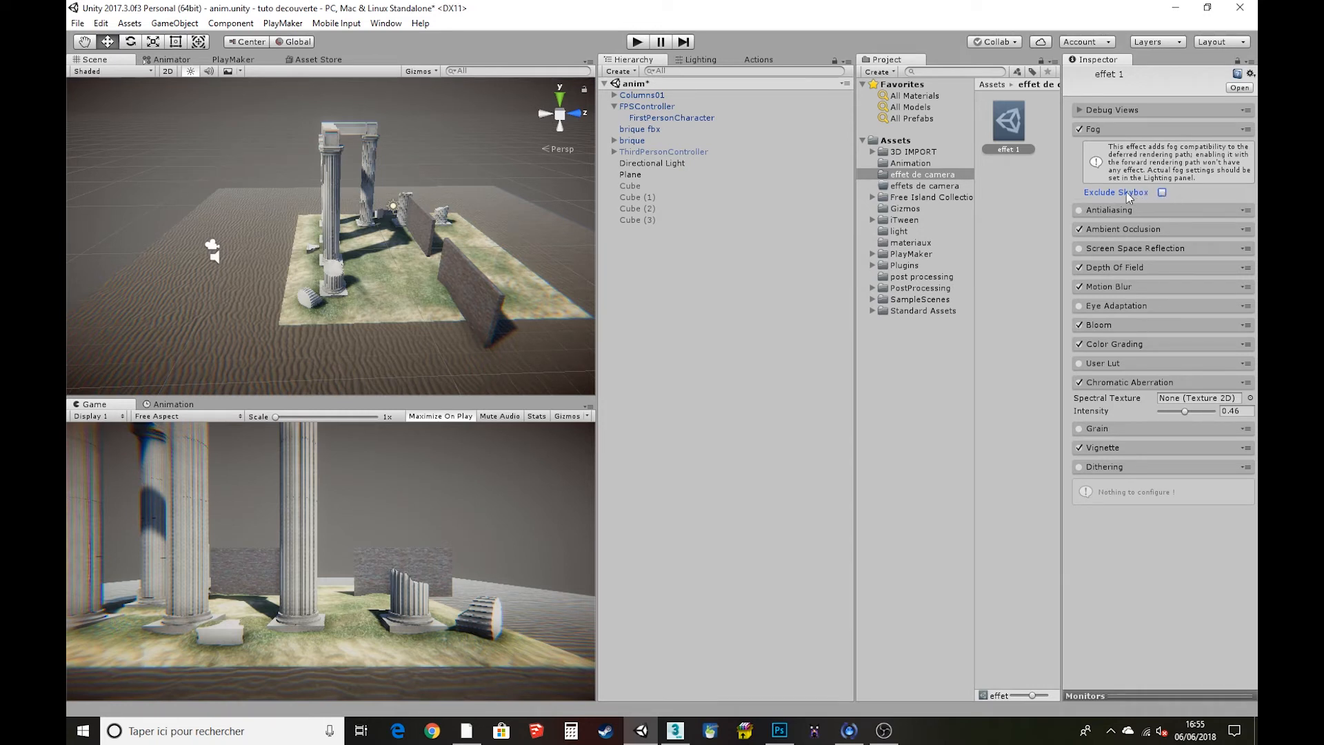
pyautogui.click(1164, 193)
pyautogui.click(1164, 194)
pyautogui.click(1163, 195)
pyautogui.click(1163, 194)
pyautogui.click(1163, 194)
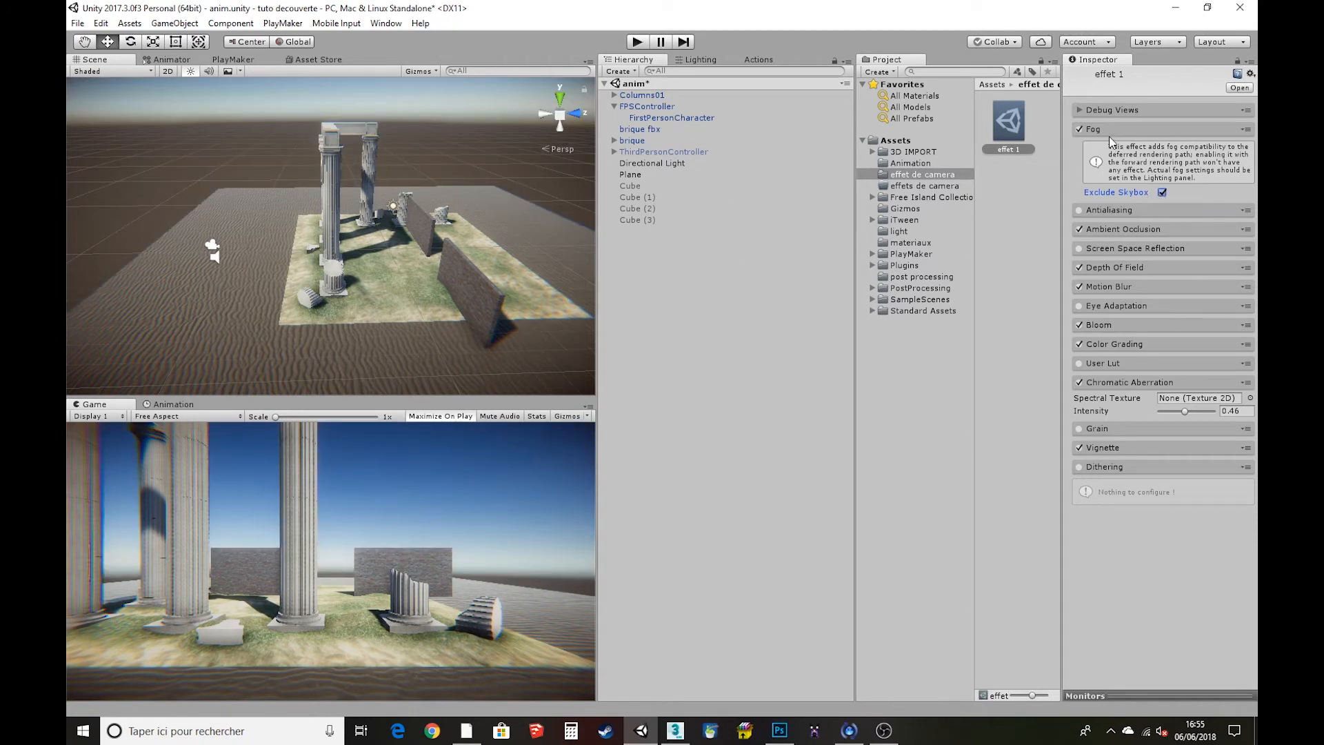
# Raise the scene fog density to 0.14 and compare the view with the profile's Fog effect off and on, leaving it enabled
pyautogui.click(699, 60)
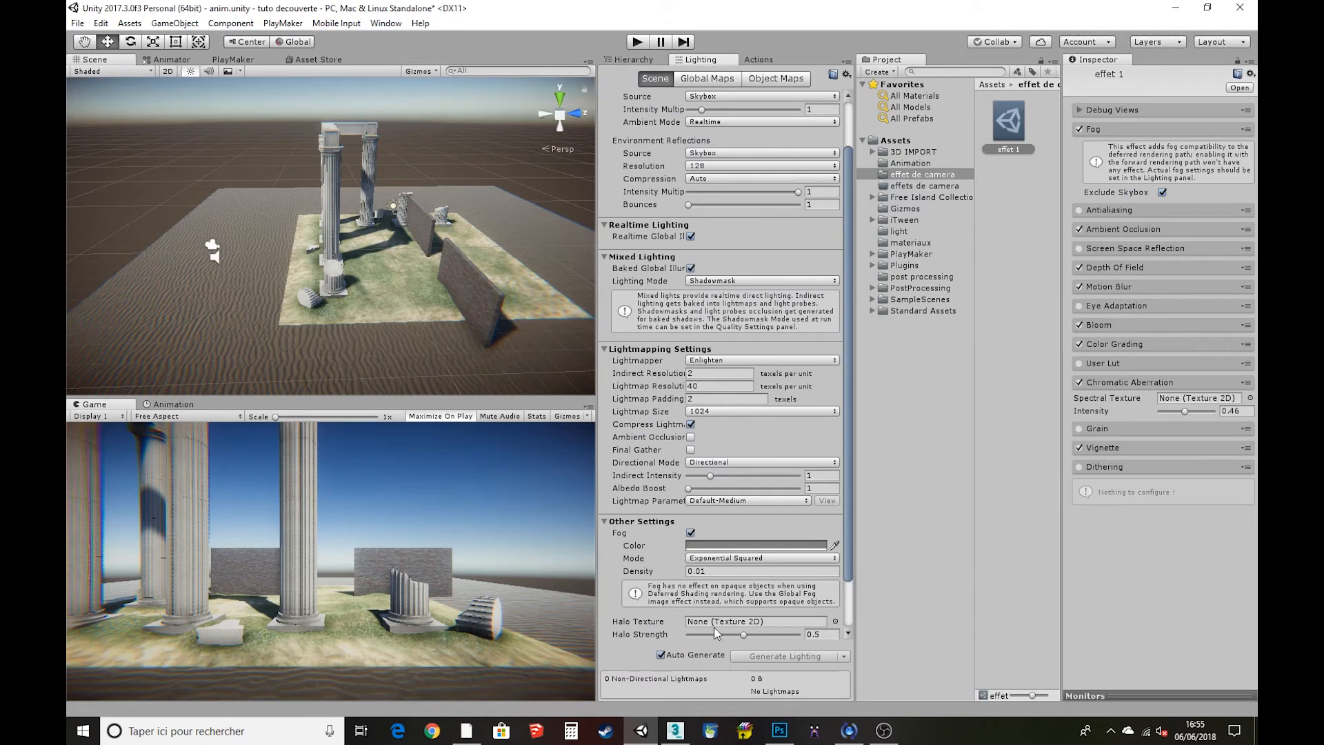
pyautogui.moveTo(685, 575); pyautogui.dragTo(692, 578)
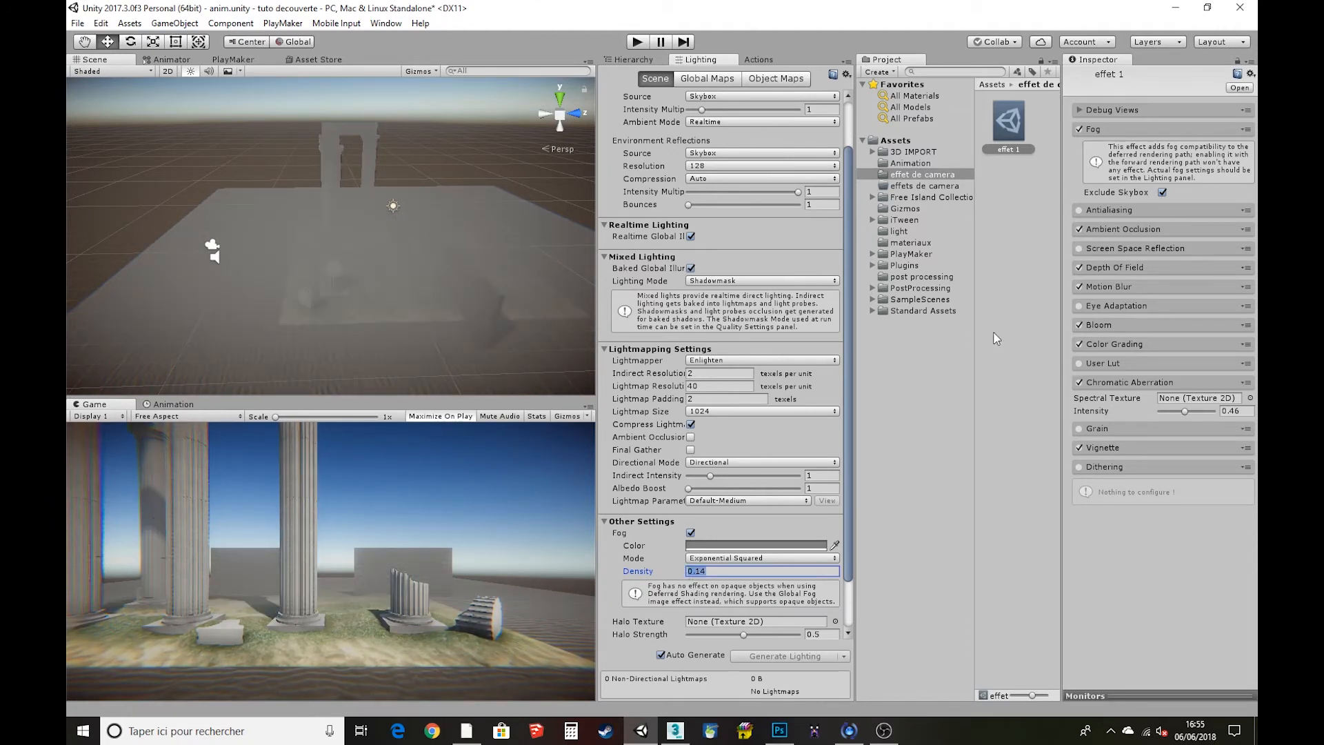
pyautogui.click(1080, 131)
pyautogui.click(1079, 132)
pyautogui.click(1078, 133)
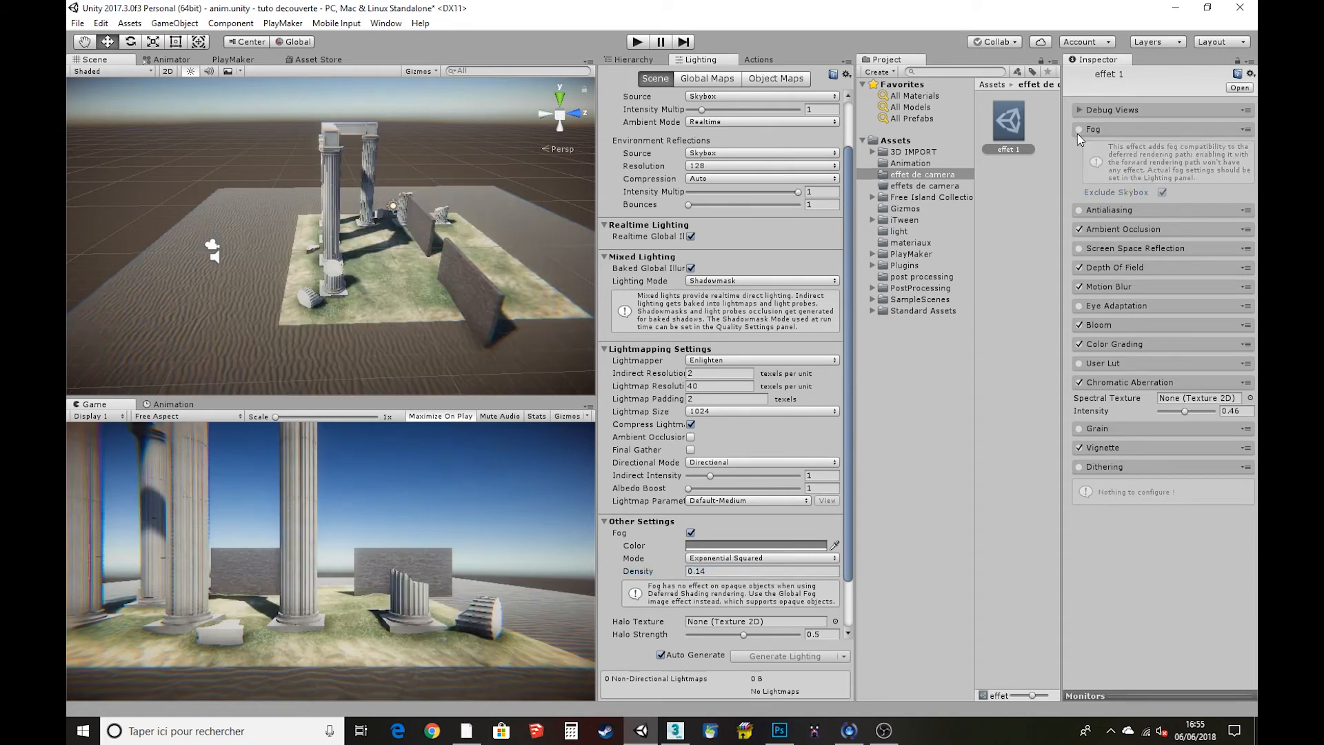
pyautogui.click(1077, 133)
pyautogui.click(1077, 134)
pyautogui.click(1077, 134)
pyautogui.click(1076, 134)
pyautogui.click(1076, 135)
pyautogui.click(1077, 135)
pyautogui.click(1076, 134)
pyautogui.click(1076, 134)
pyautogui.click(1075, 136)
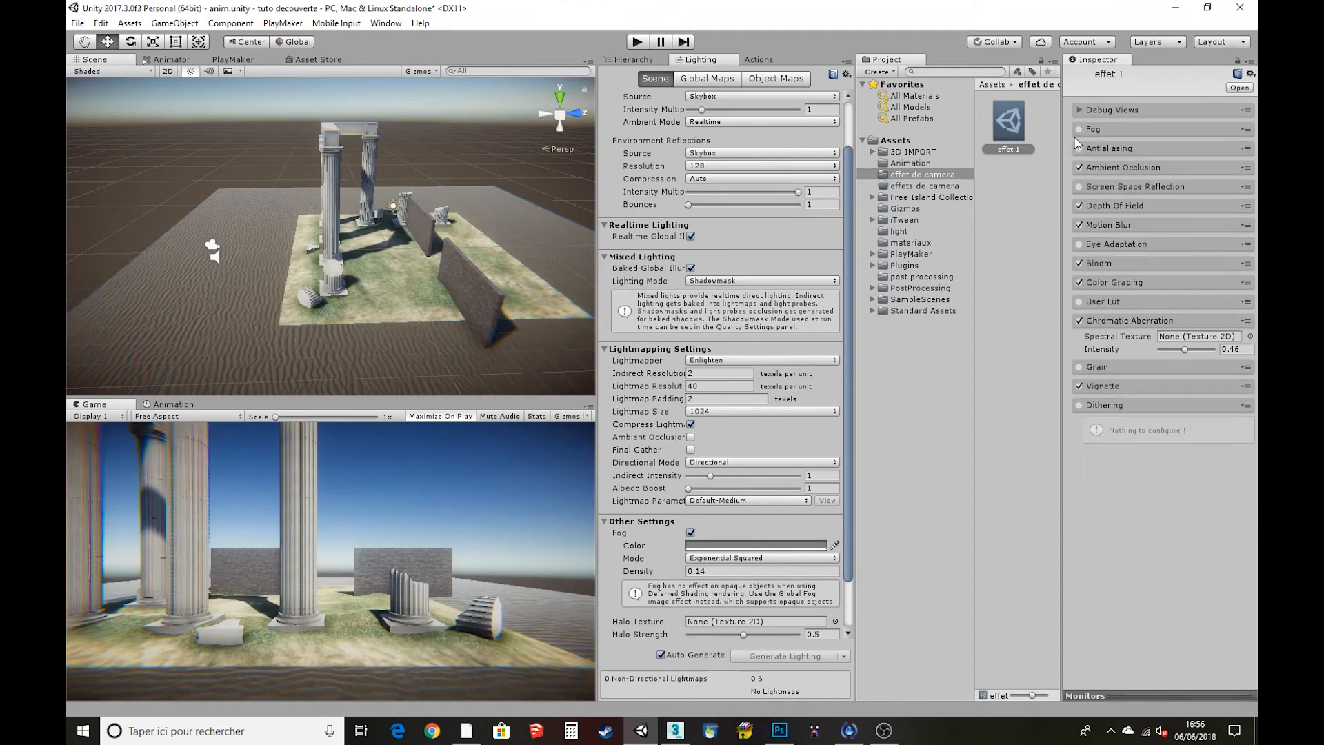
pyautogui.click(1078, 131)
pyautogui.click(1082, 130)
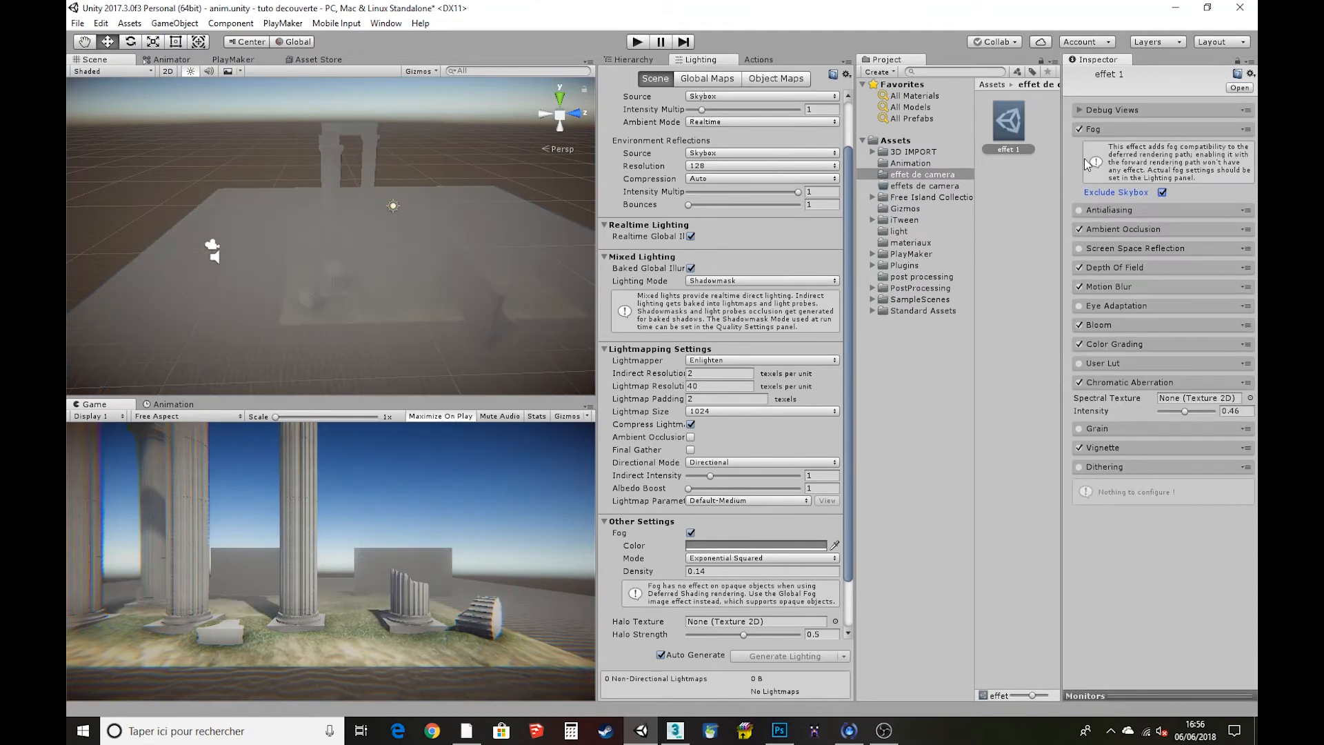
# Turn off Exclude Skybox in the profile's Fog effect and reduce the scene fog density to 0
pyautogui.click(1163, 193)
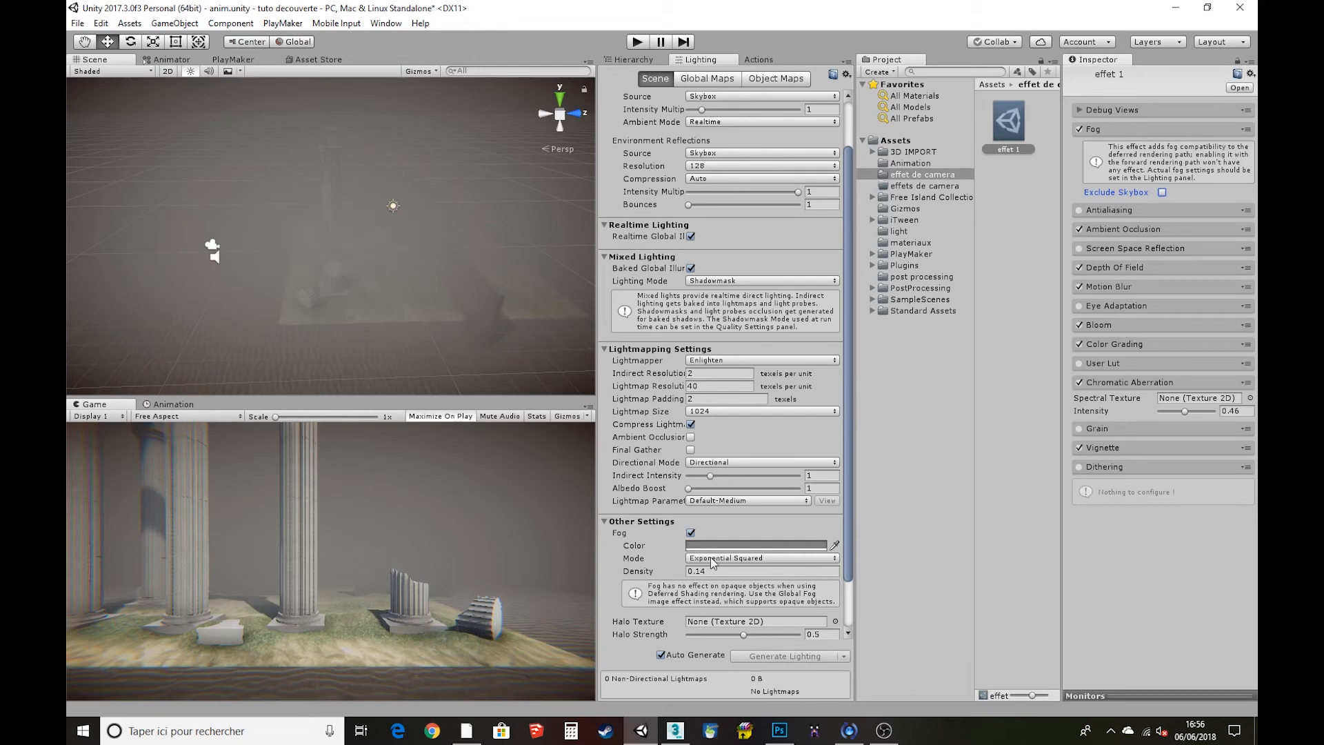
pyautogui.moveTo(682, 571); pyautogui.dragTo(670, 572)
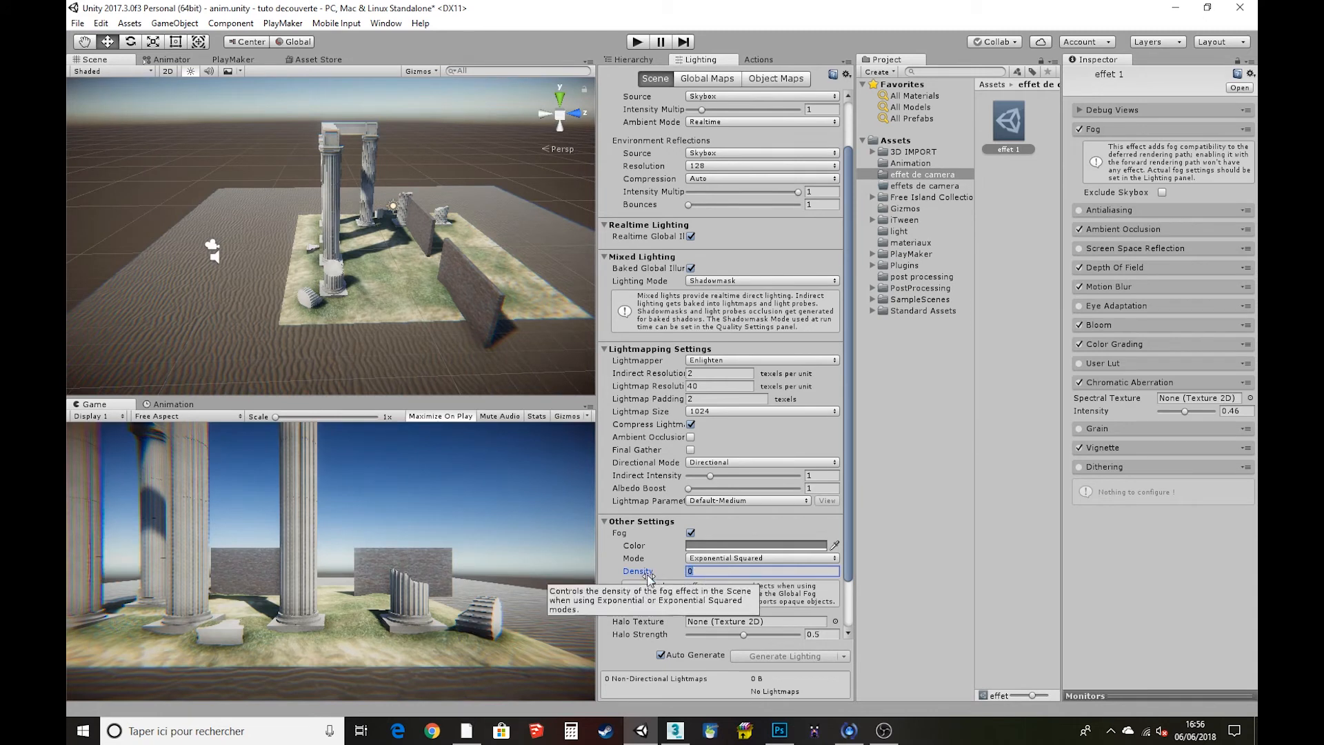
# Try scene fog densities of 0.02 and 0.005 to judge the haze in the game view
pyautogui.write('0.02')
pyautogui.press('Return')
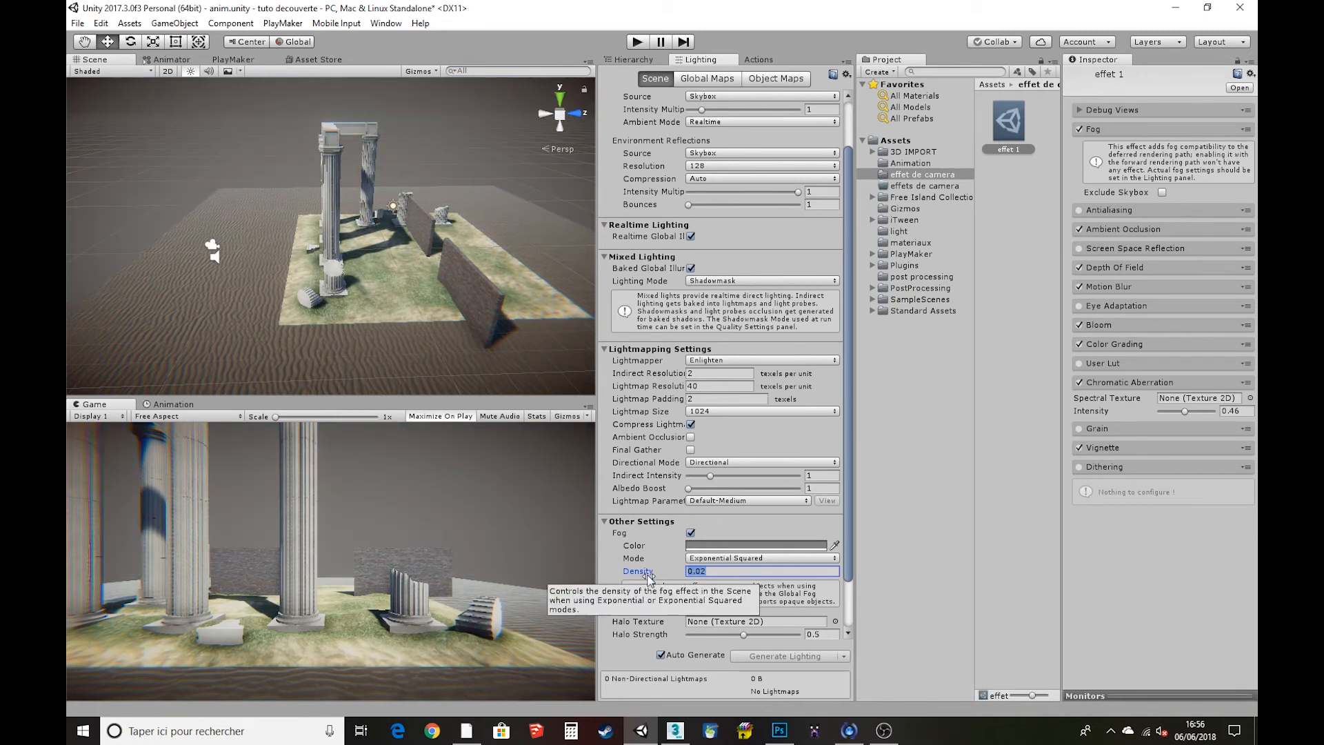
pyautogui.write('0.01')
pyautogui.press('BackSpace')
pyautogui.write('0')
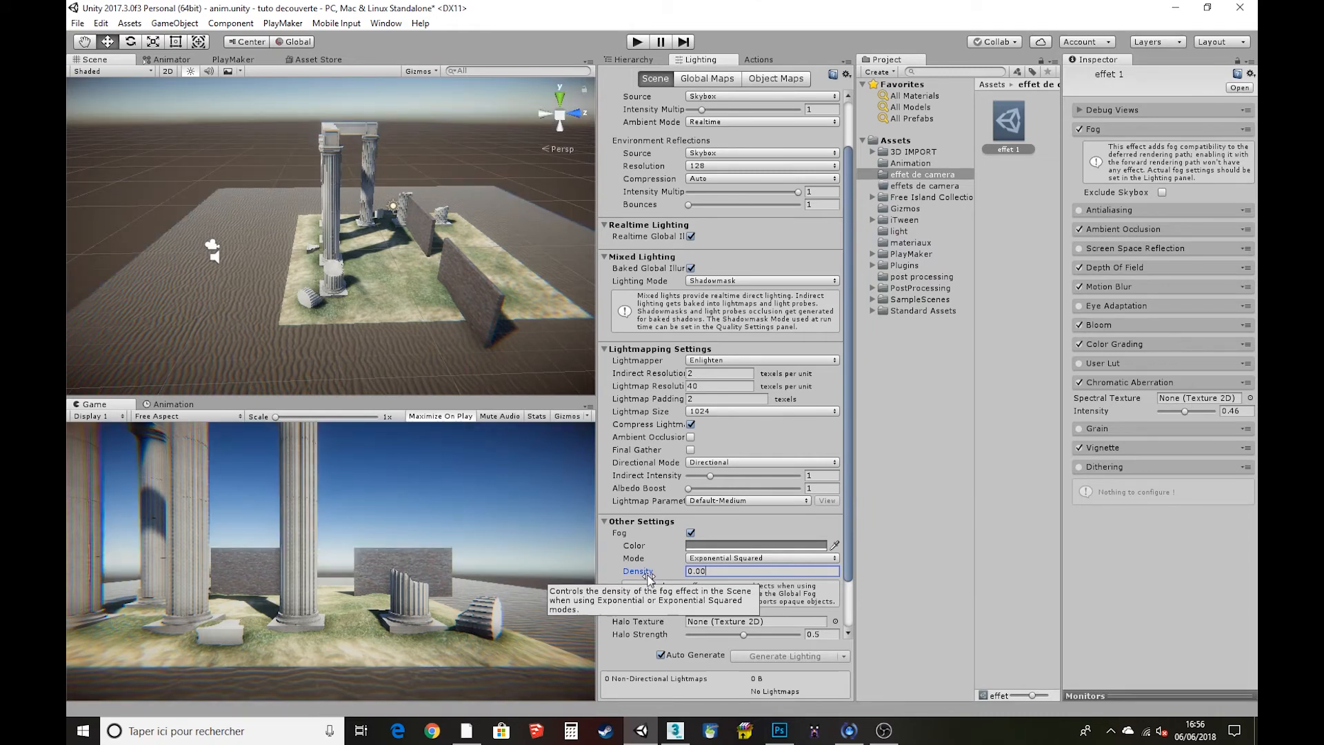
pyautogui.write('5')
pyautogui.press('Return')
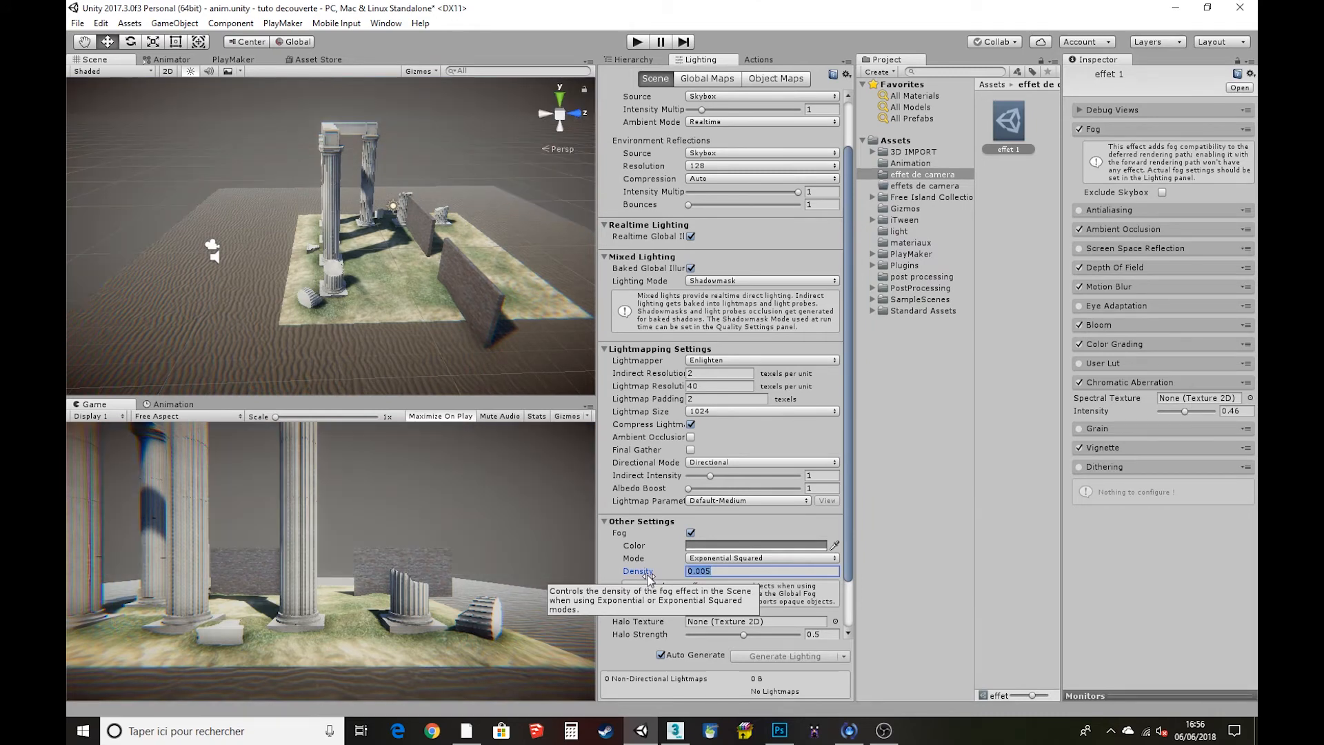
# Set the scene fog density to 0.001
pyautogui.write('0.')
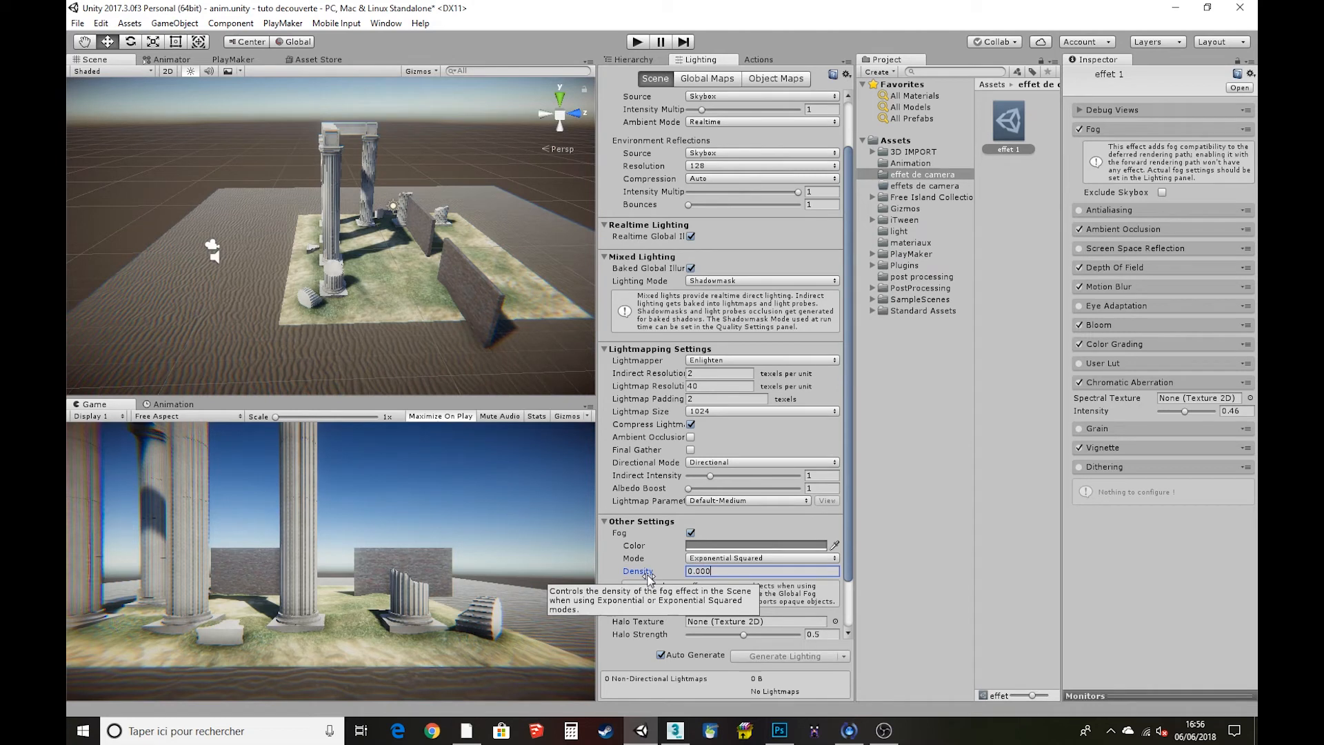
pyautogui.write('001')
pyautogui.press('Return')
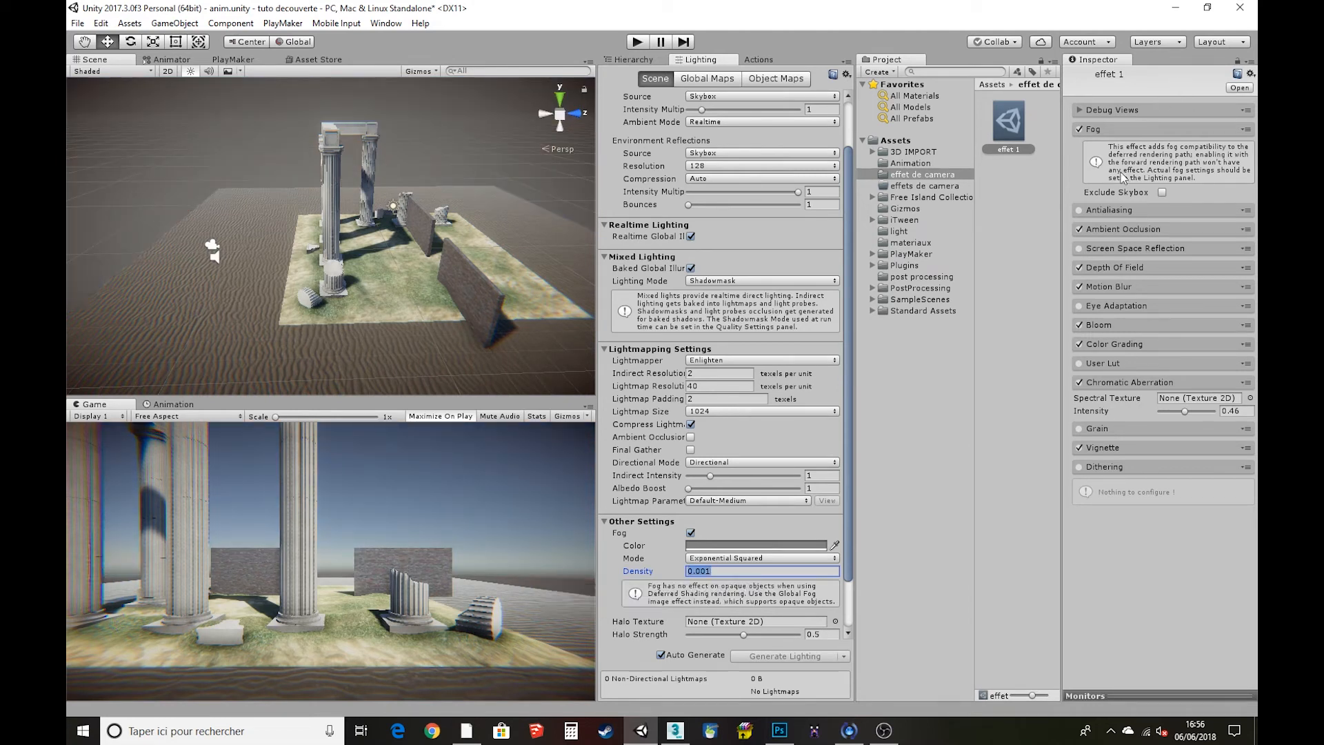
# Check the fog by switching effet 1's Fog effect off and back on and test-playing the scene
pyautogui.click(1080, 129)
pyautogui.click(1079, 129)
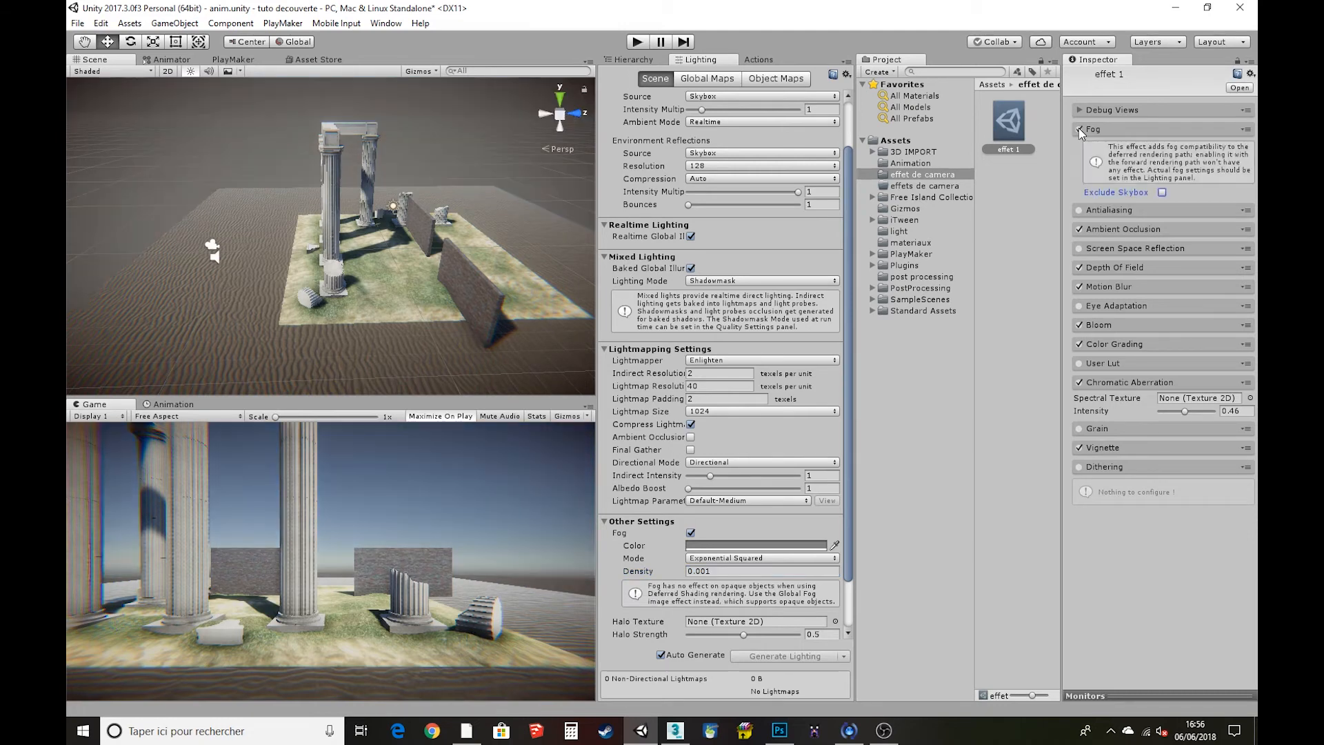
pyautogui.click(636, 42)
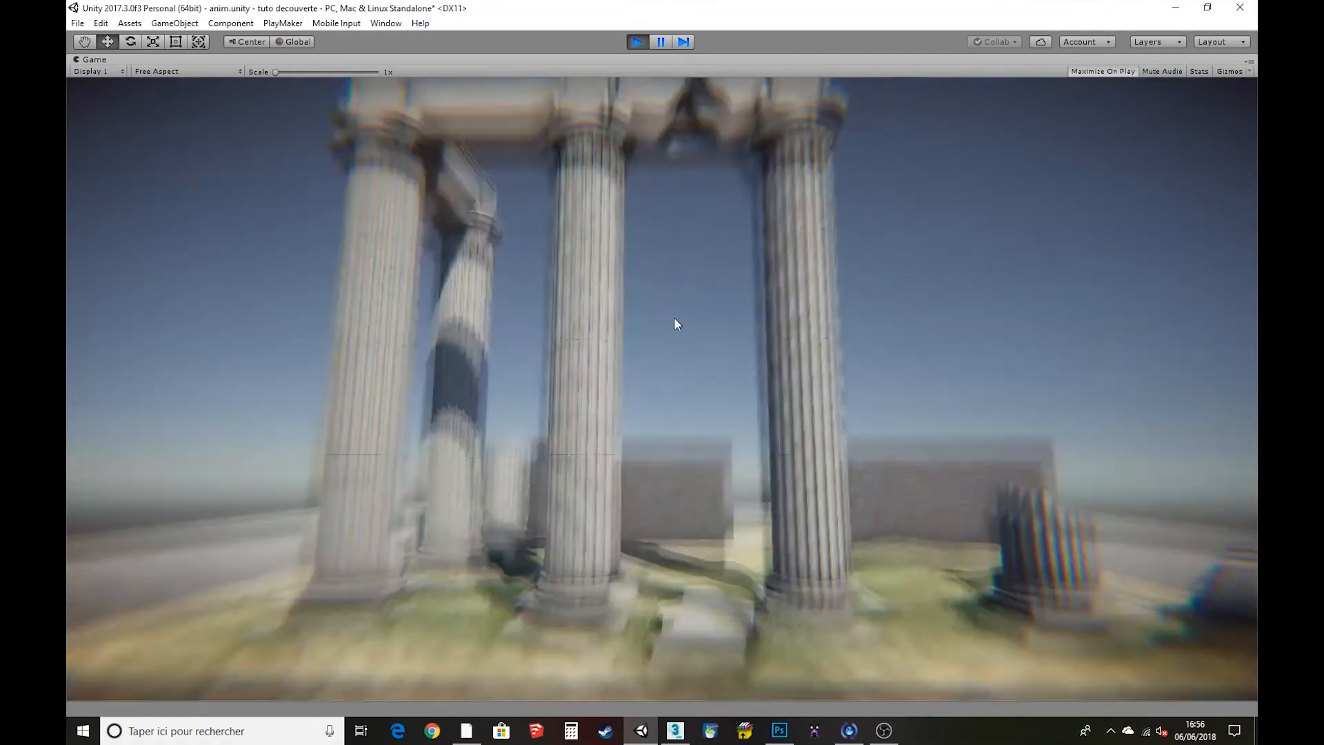
pyautogui.click(638, 41)
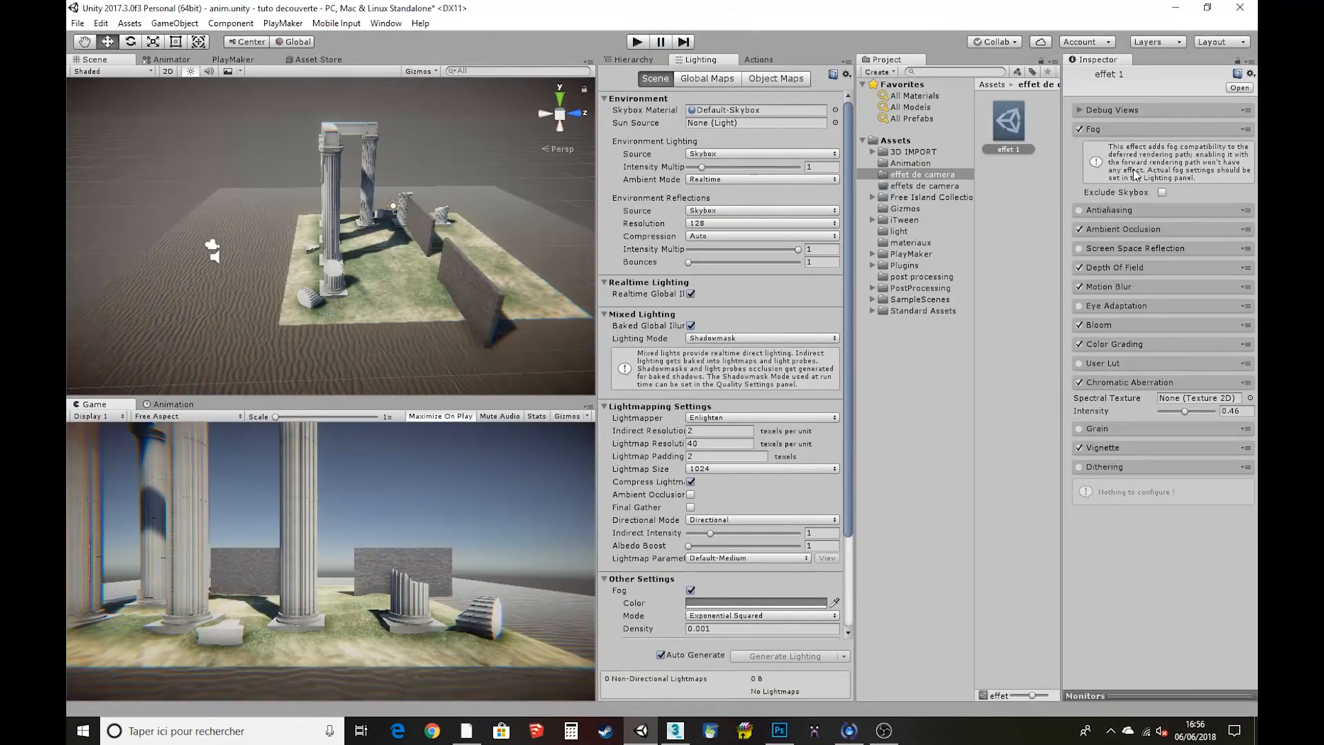
# Enable Antialiasing in effet 1 with the Fast Approximate Anti-aliasing method and the Extreme Quality preset
pyautogui.click(1079, 209)
pyautogui.click(1182, 228)
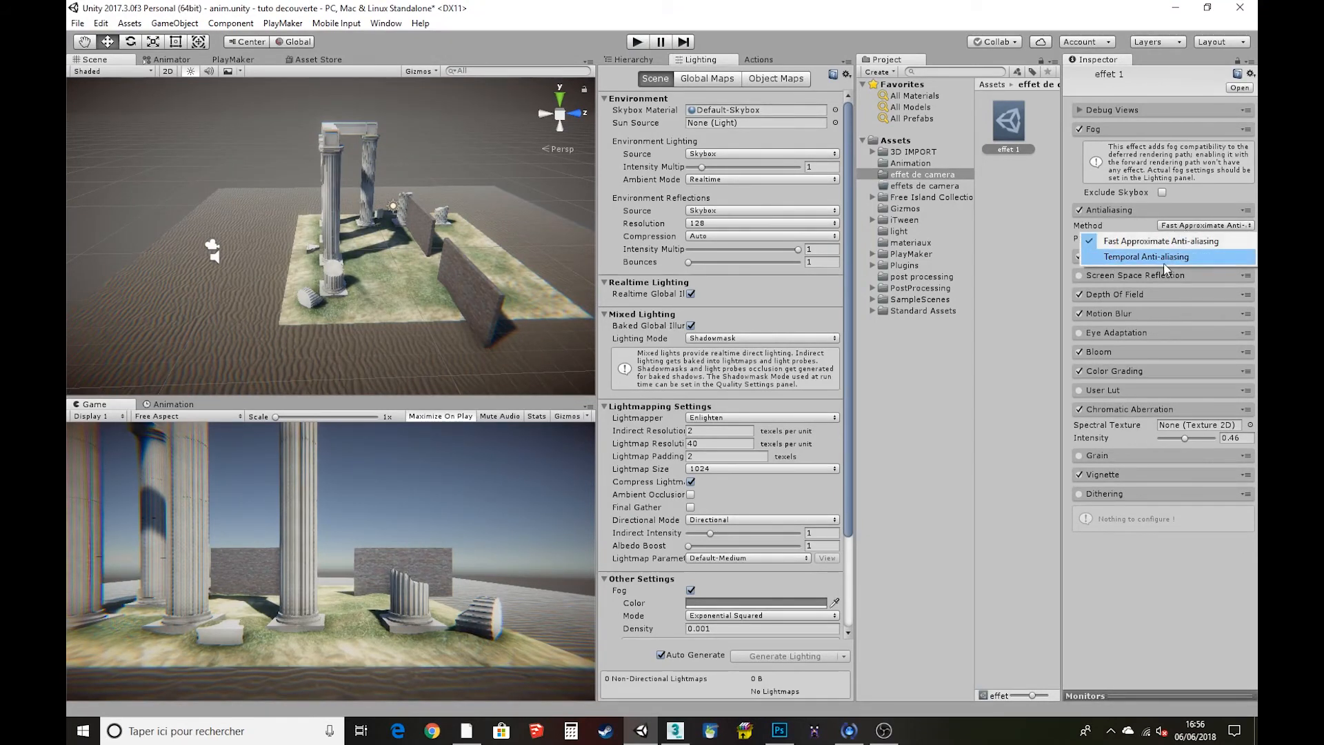
pyautogui.click(1185, 242)
pyautogui.click(1186, 238)
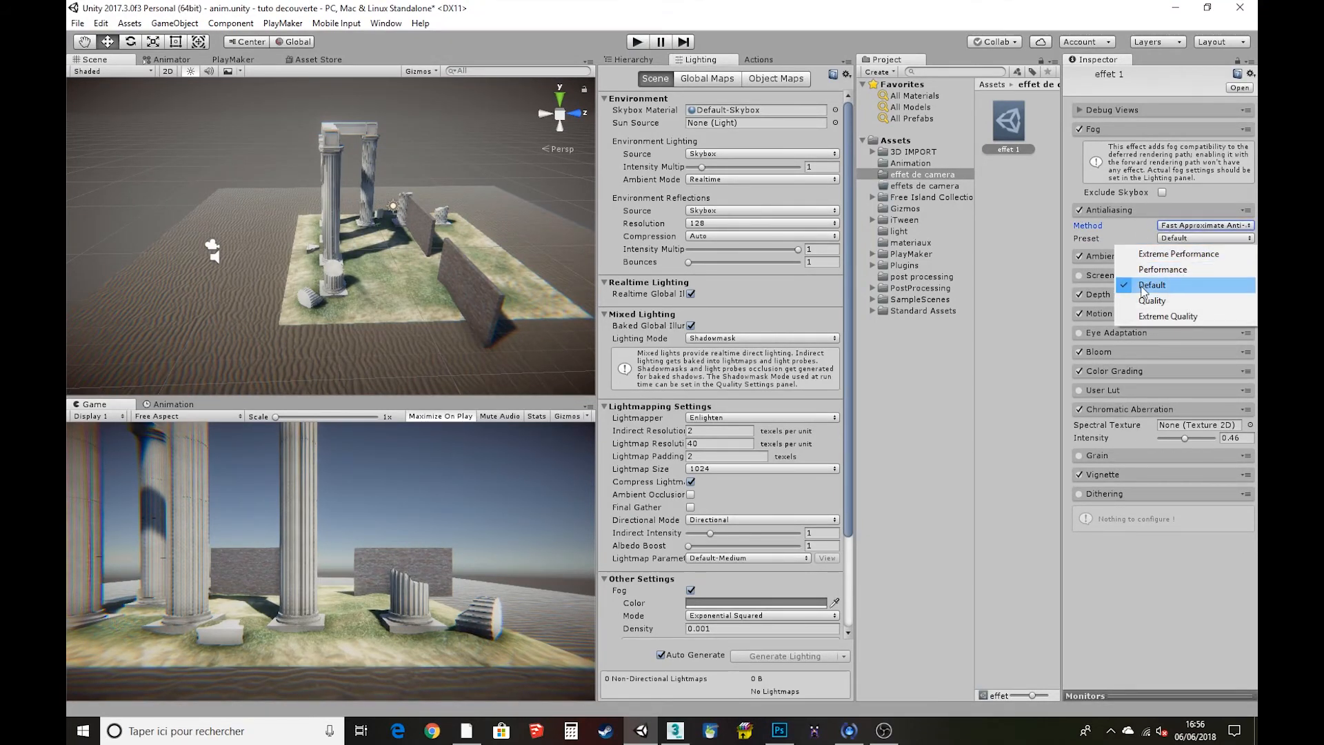
pyautogui.click(1176, 319)
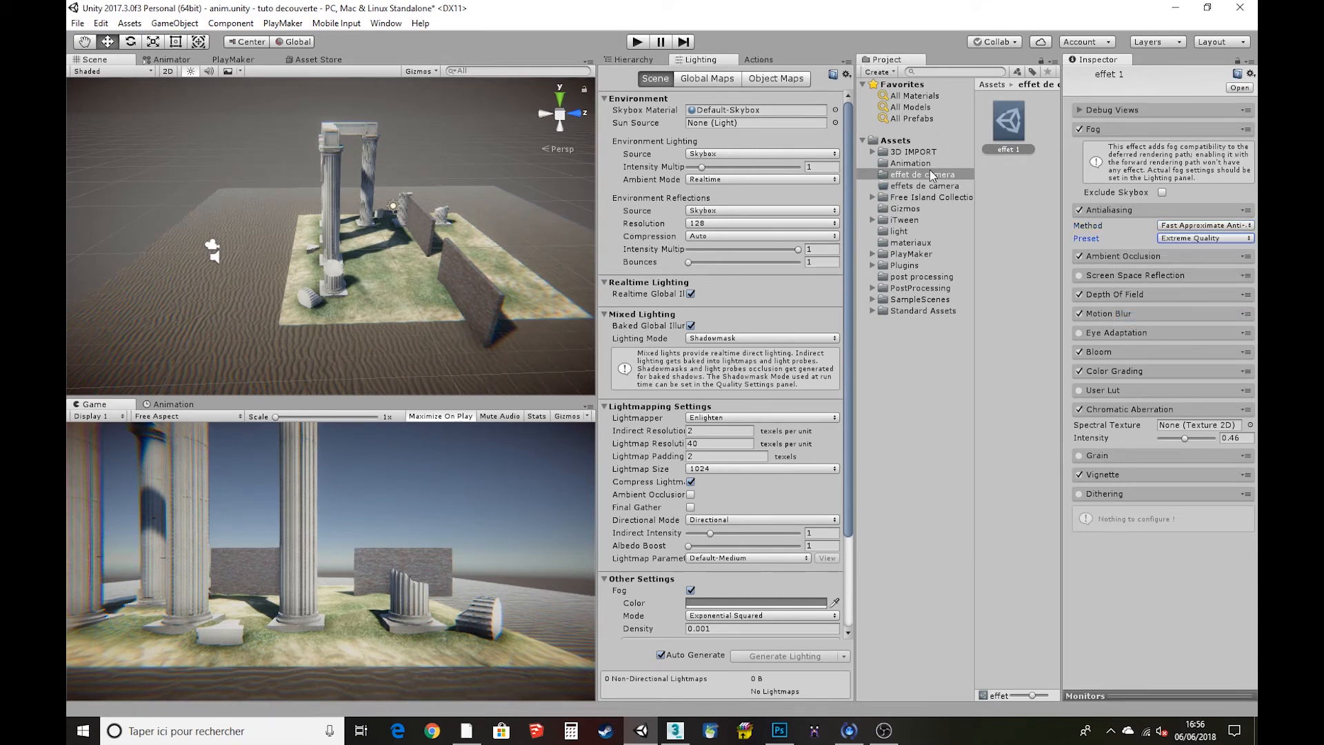
# Try Allow MSAA on the FirstPersonCharacter camera and turn it back off
pyautogui.click(632, 62)
pyautogui.click(613, 106)
pyautogui.click(655, 117)
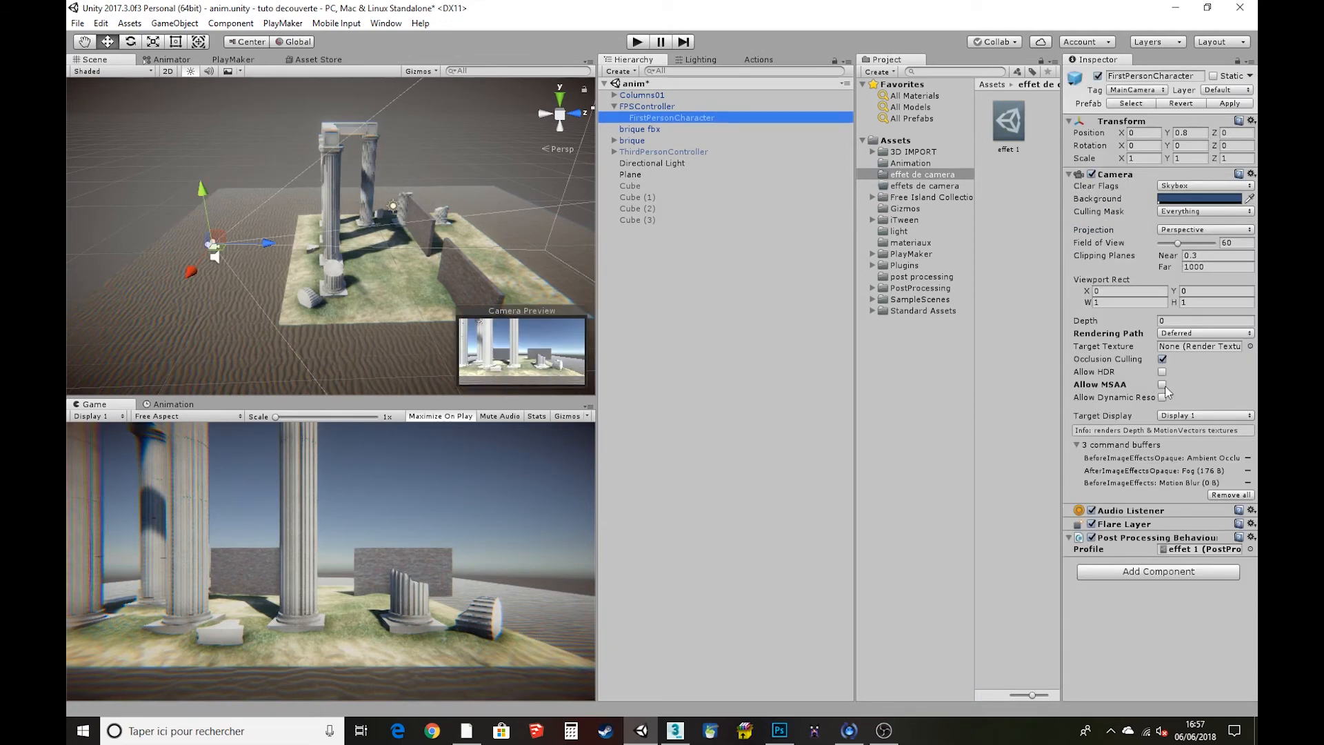
pyautogui.click(1162, 385)
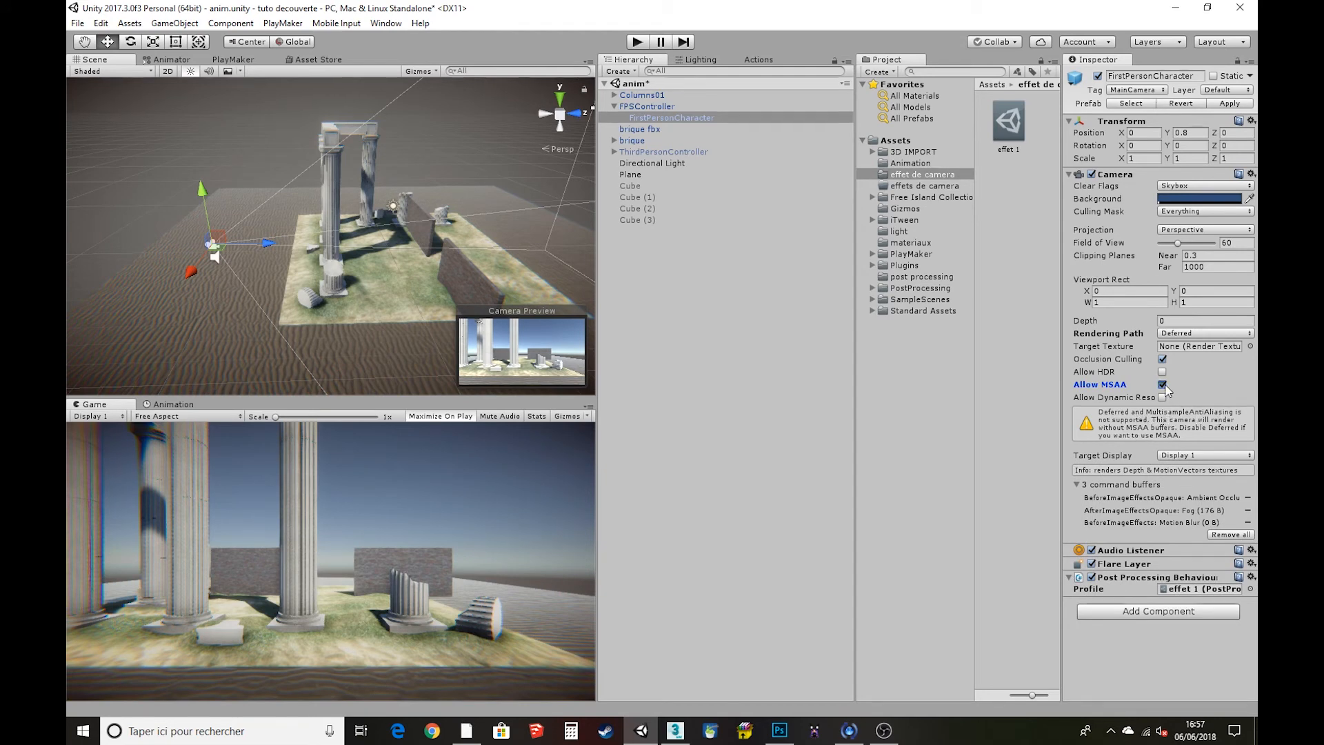
pyautogui.click(1163, 385)
# Play the scene and walk around the columns and walls to inspect the antialiased edges, stopping play mode when done
pyautogui.click(646, 42)
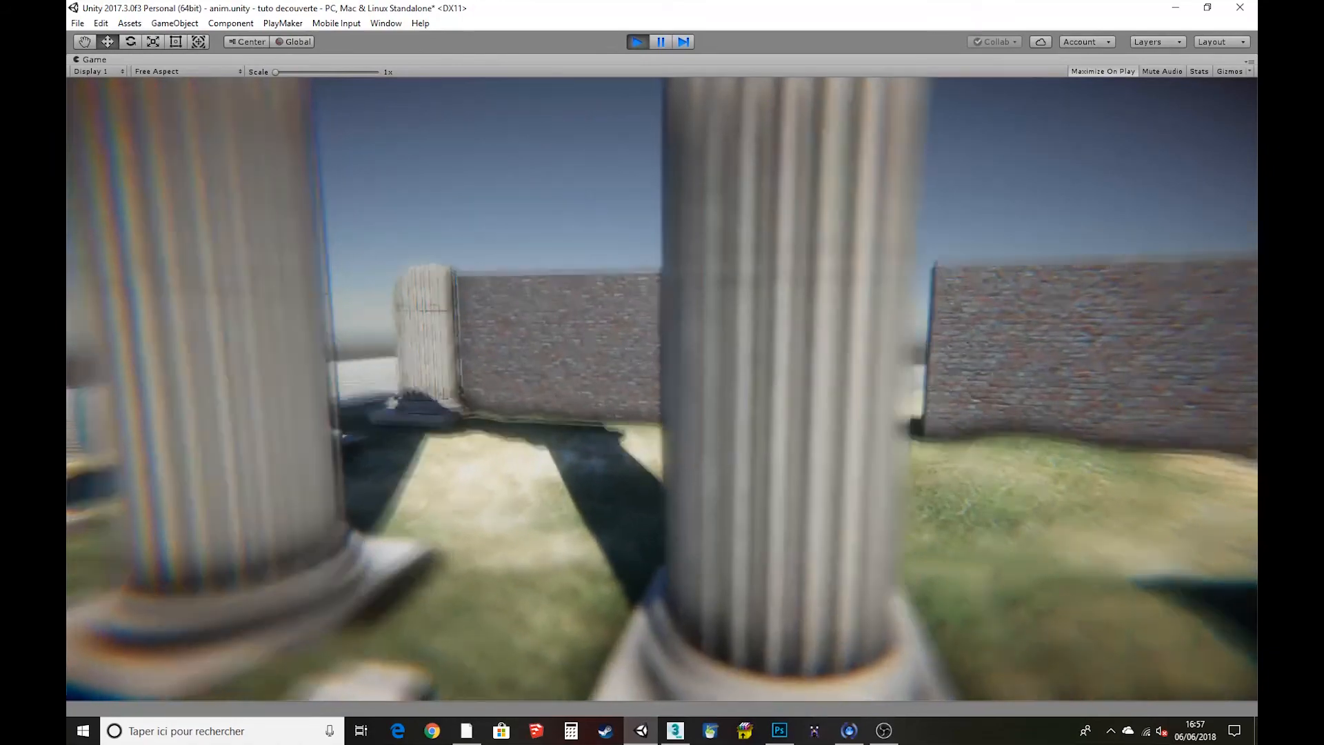
pyautogui.press('w')
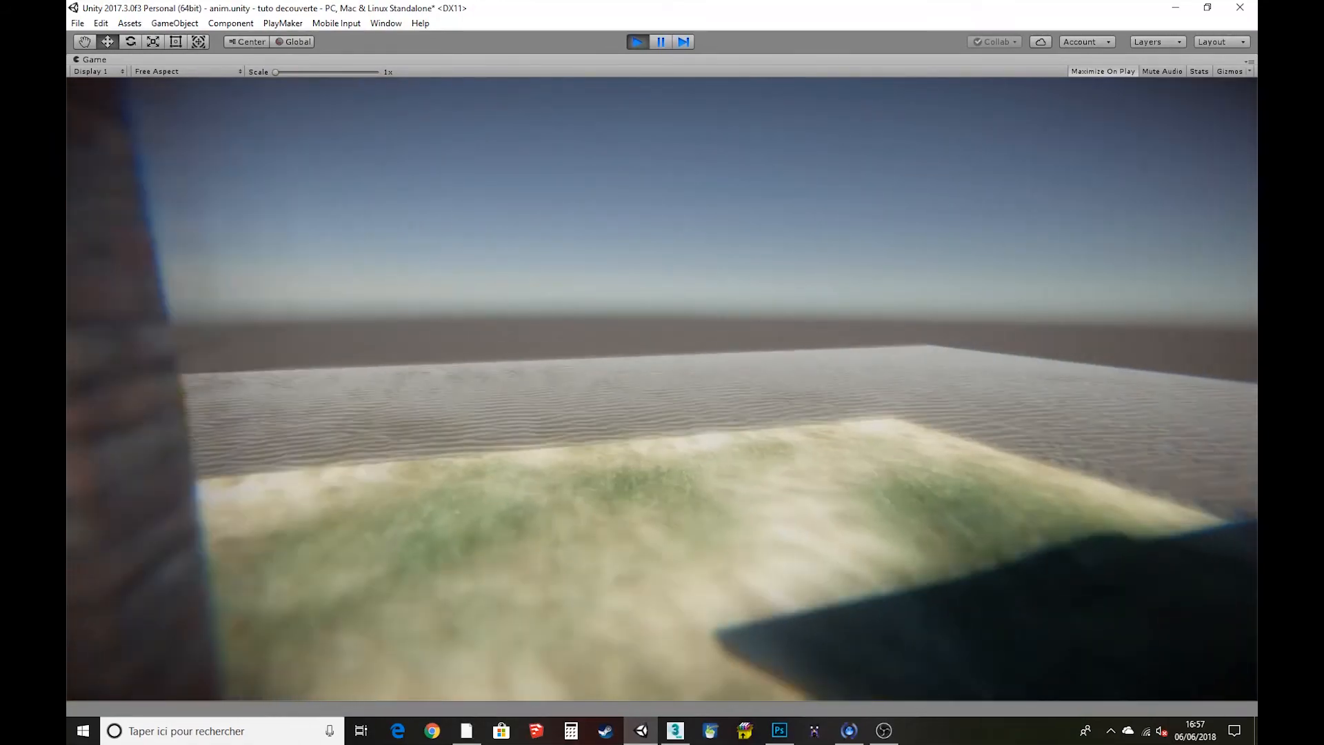
pyautogui.press('s')
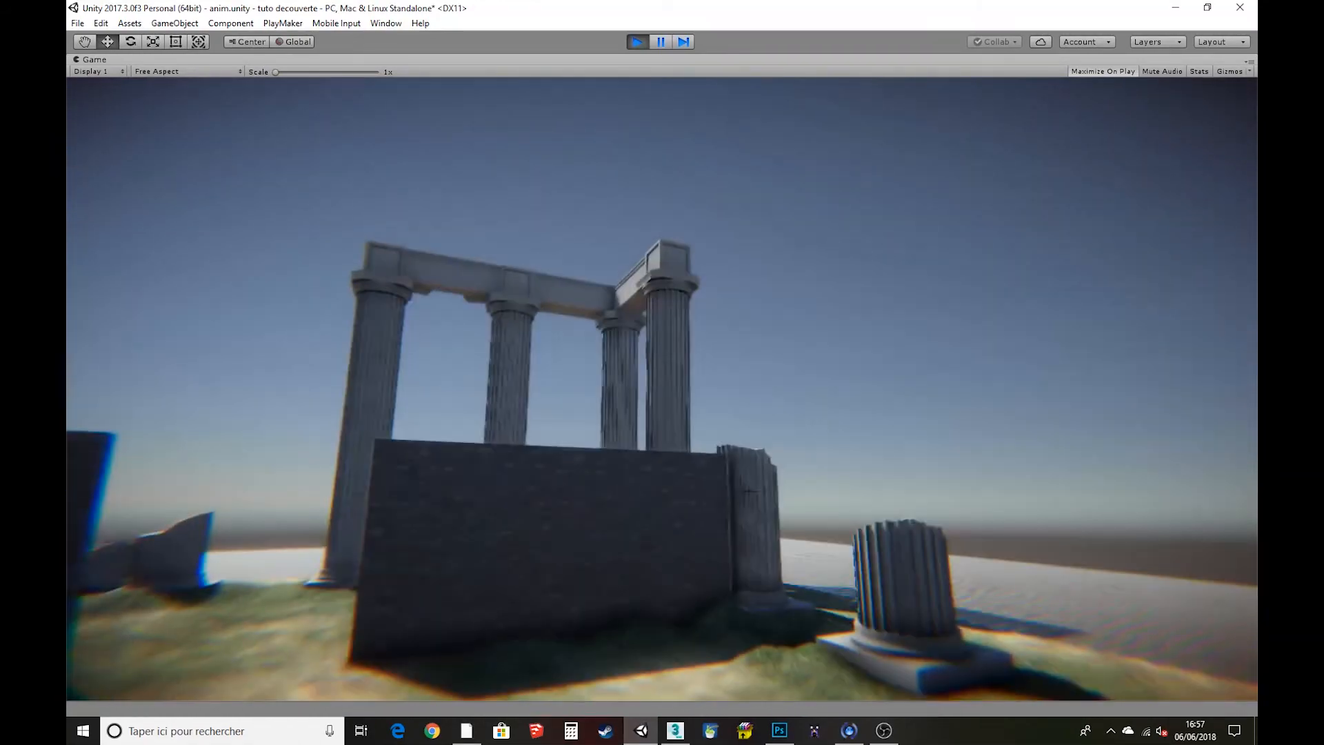
pyautogui.press('w')
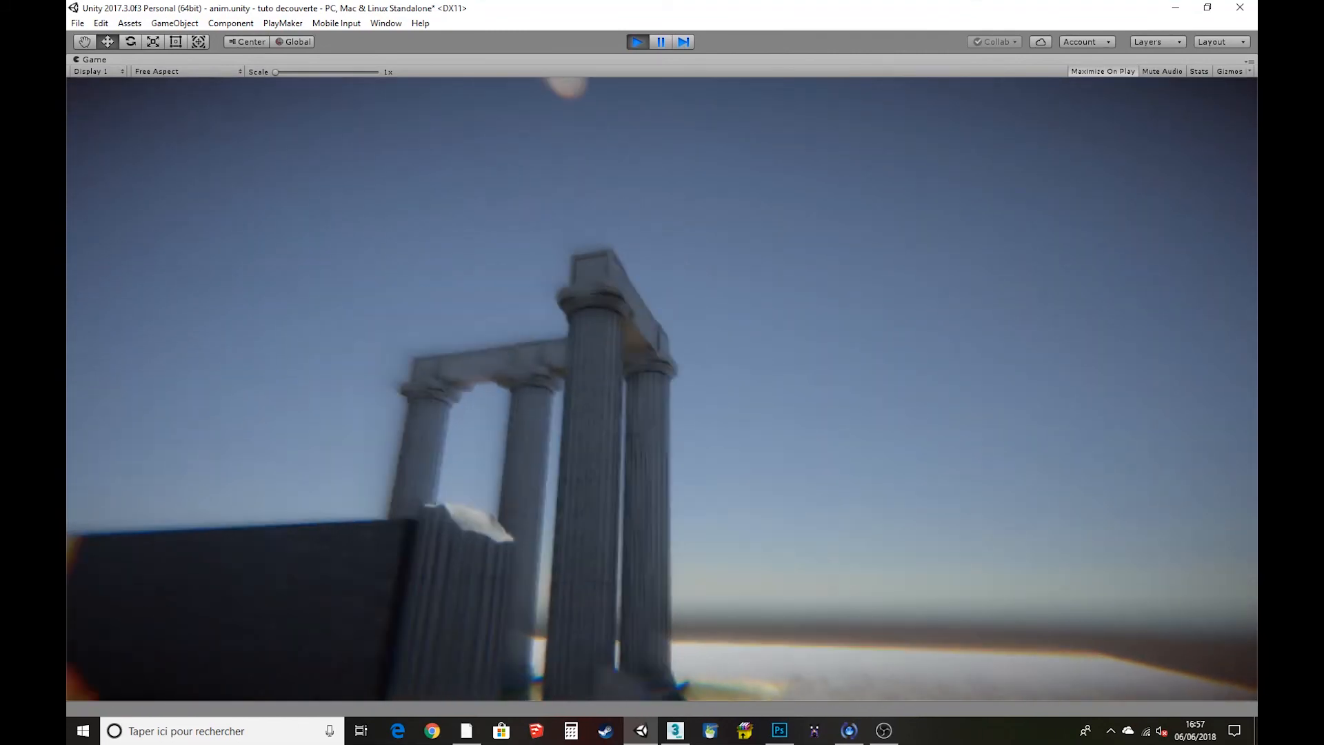
pyautogui.press('d')
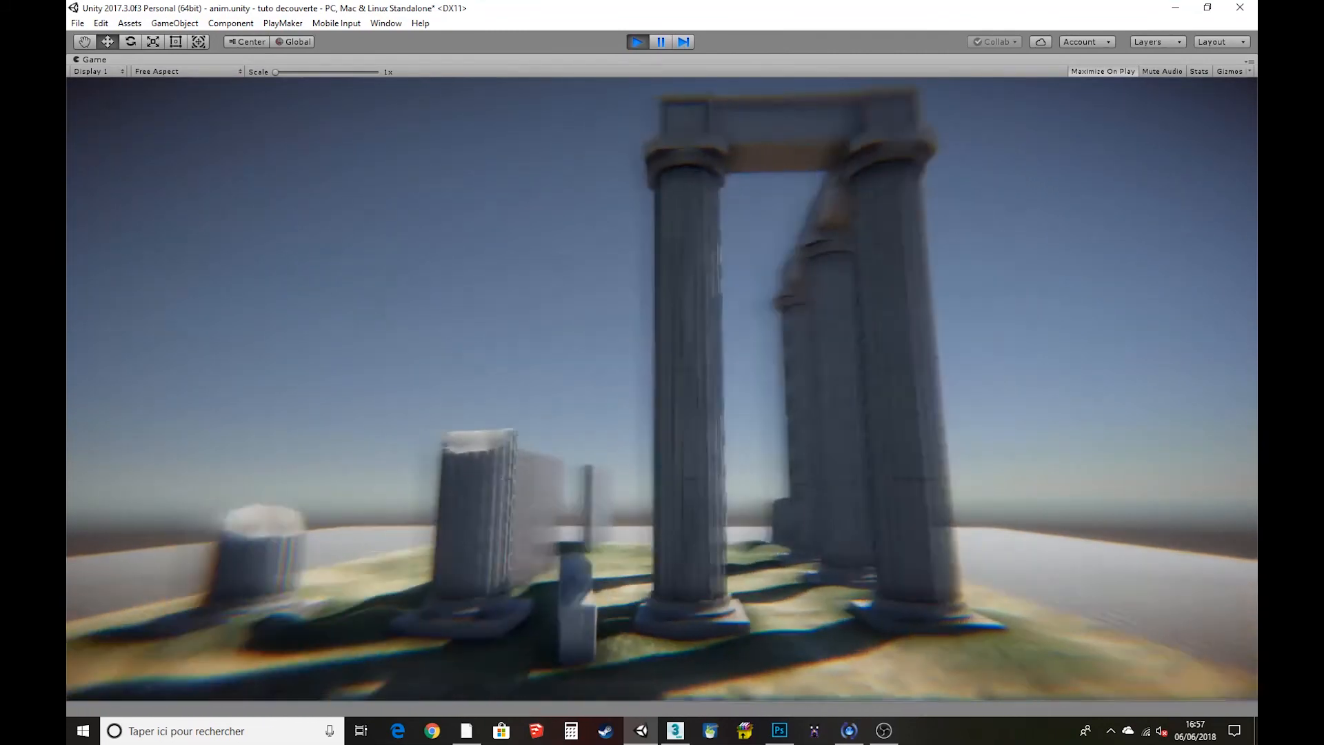
pyautogui.press('d')
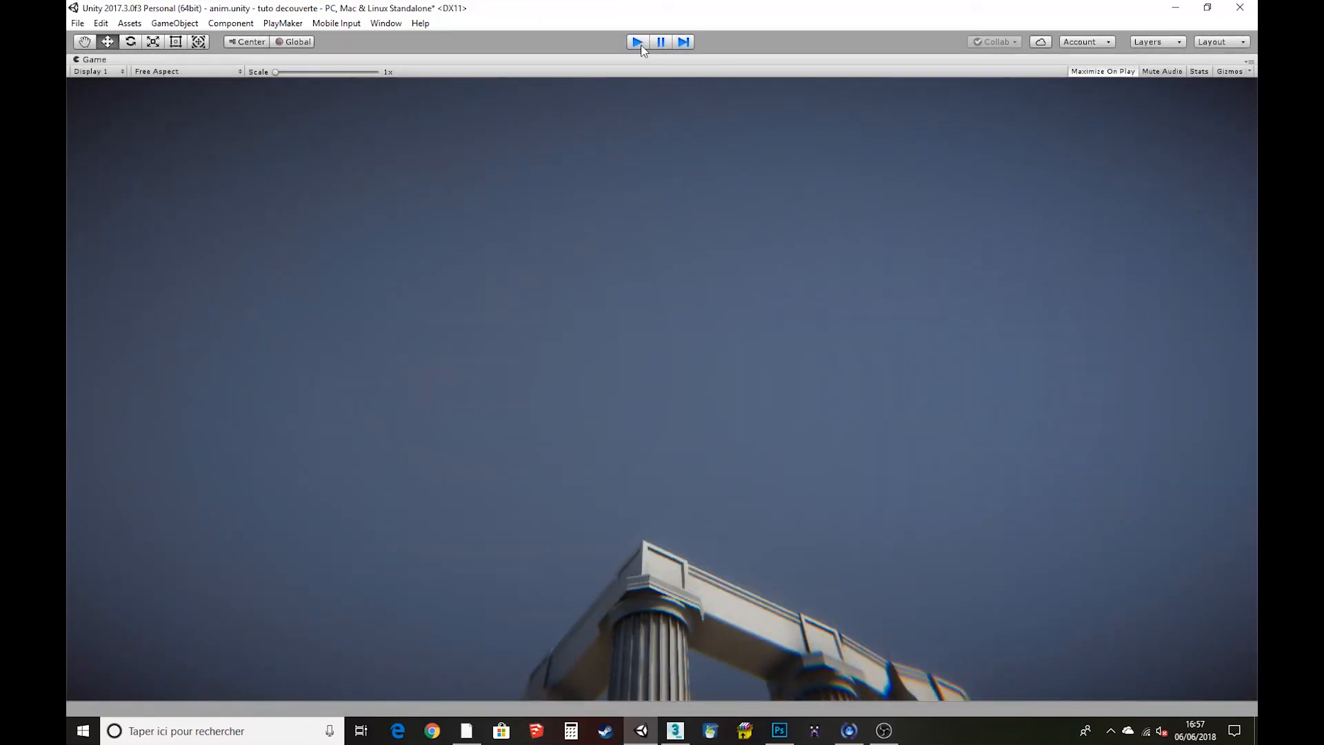
pyautogui.click(637, 41)
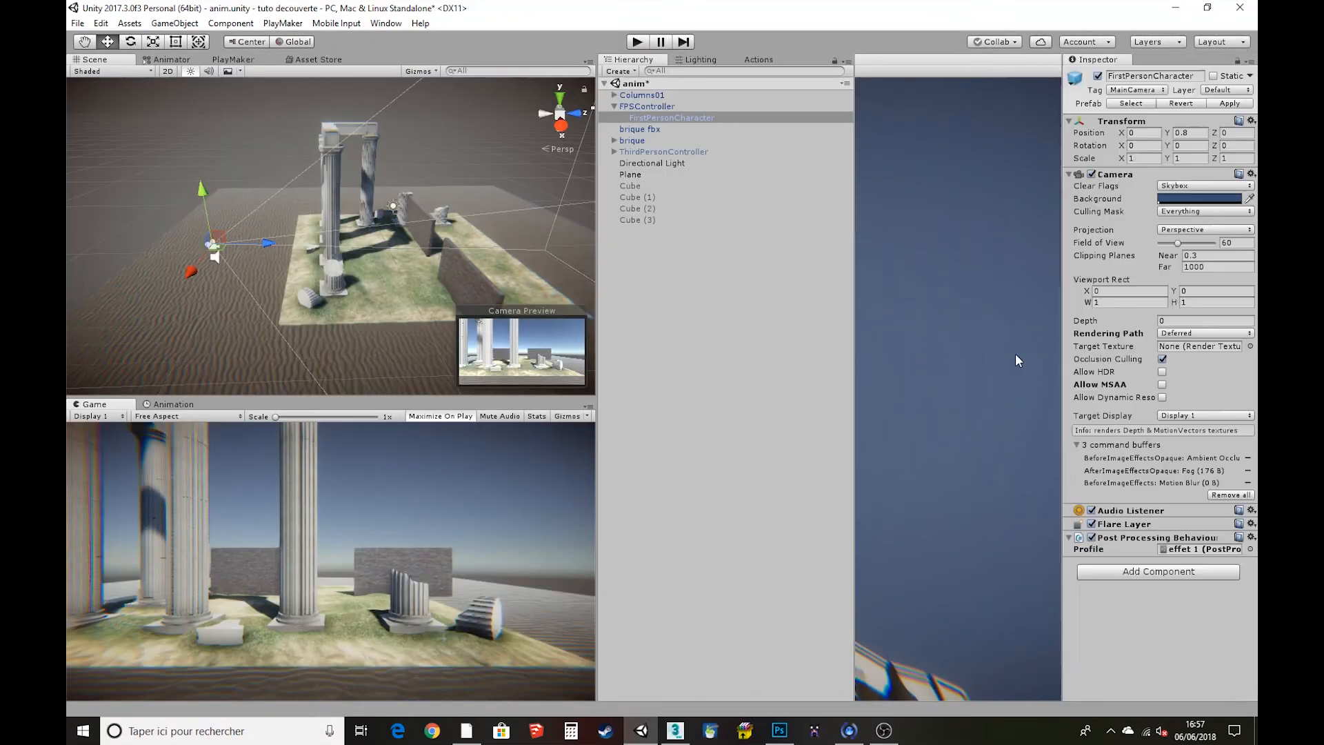
# Compare the view with effet 1's Ambient Occlusion off and on, leaving it enabled with its settings expanded
pyautogui.click(1011, 120)
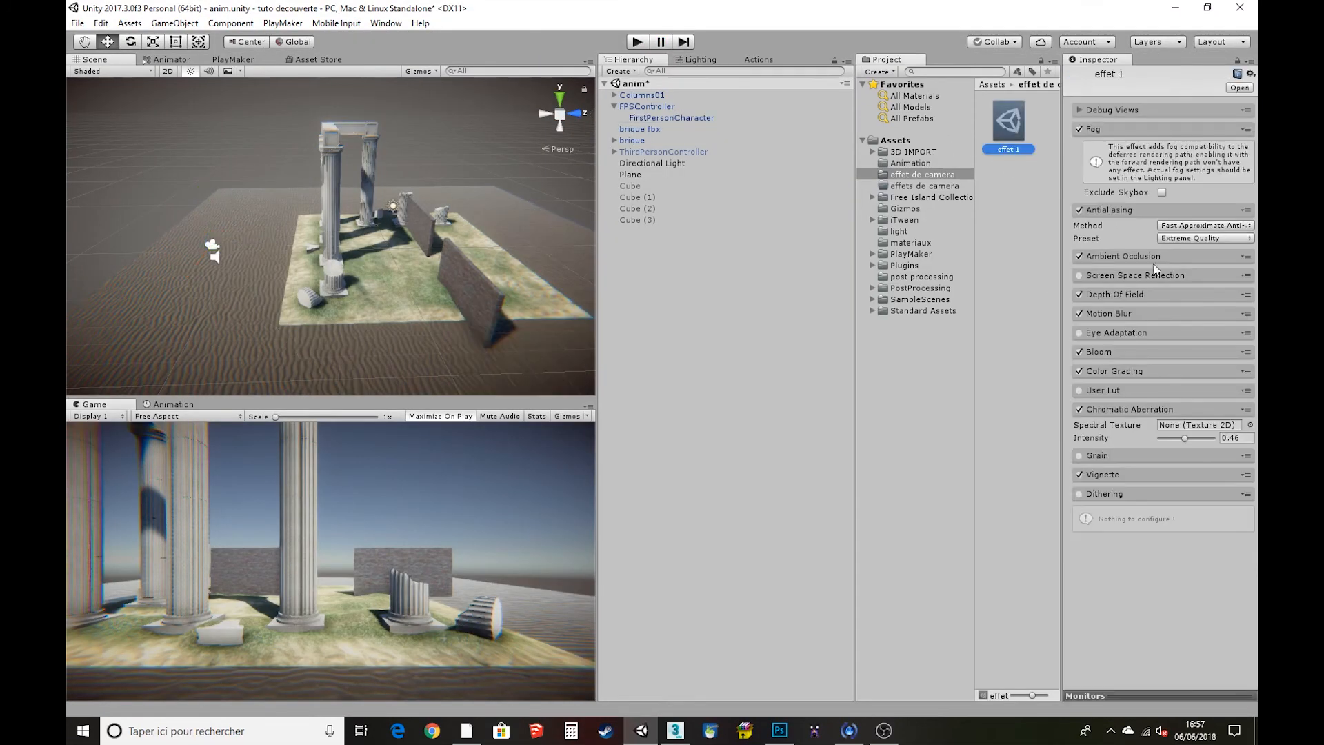
pyautogui.click(1079, 255)
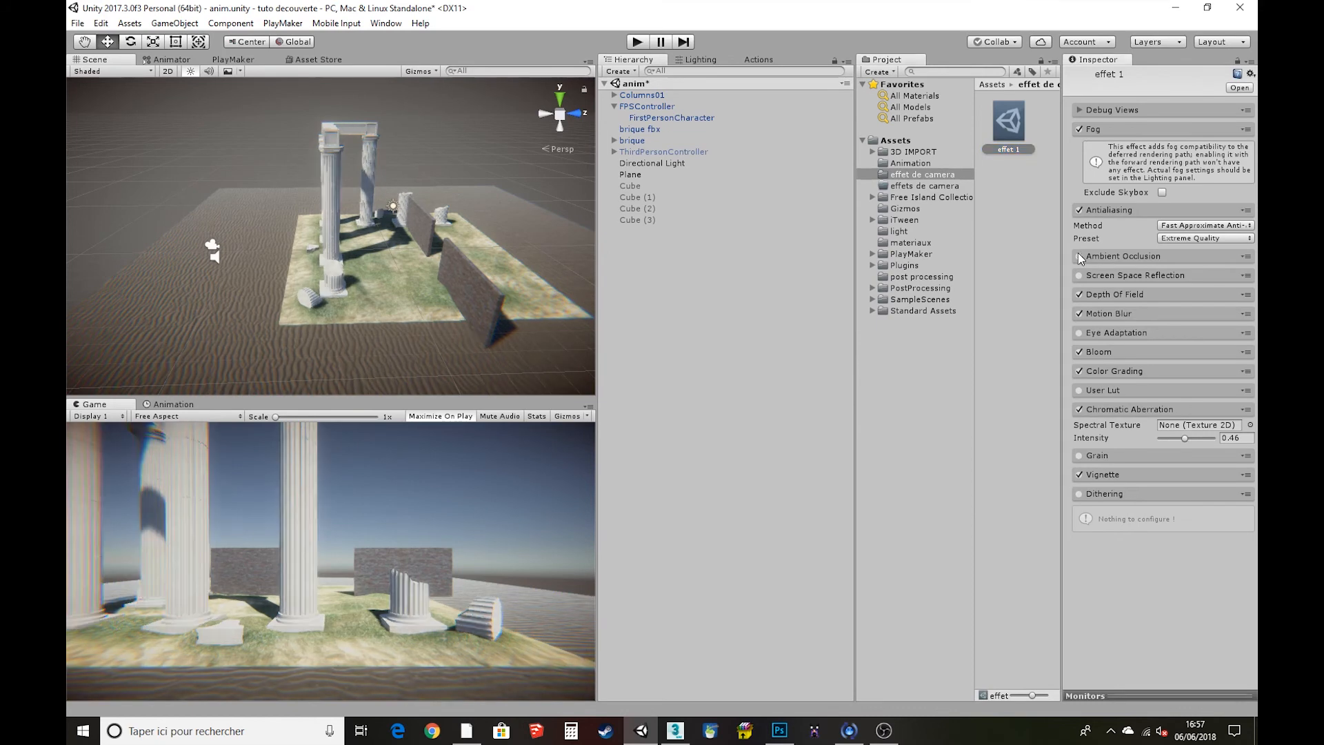
pyautogui.click(1079, 256)
pyautogui.click(1079, 256)
pyautogui.click(1106, 256)
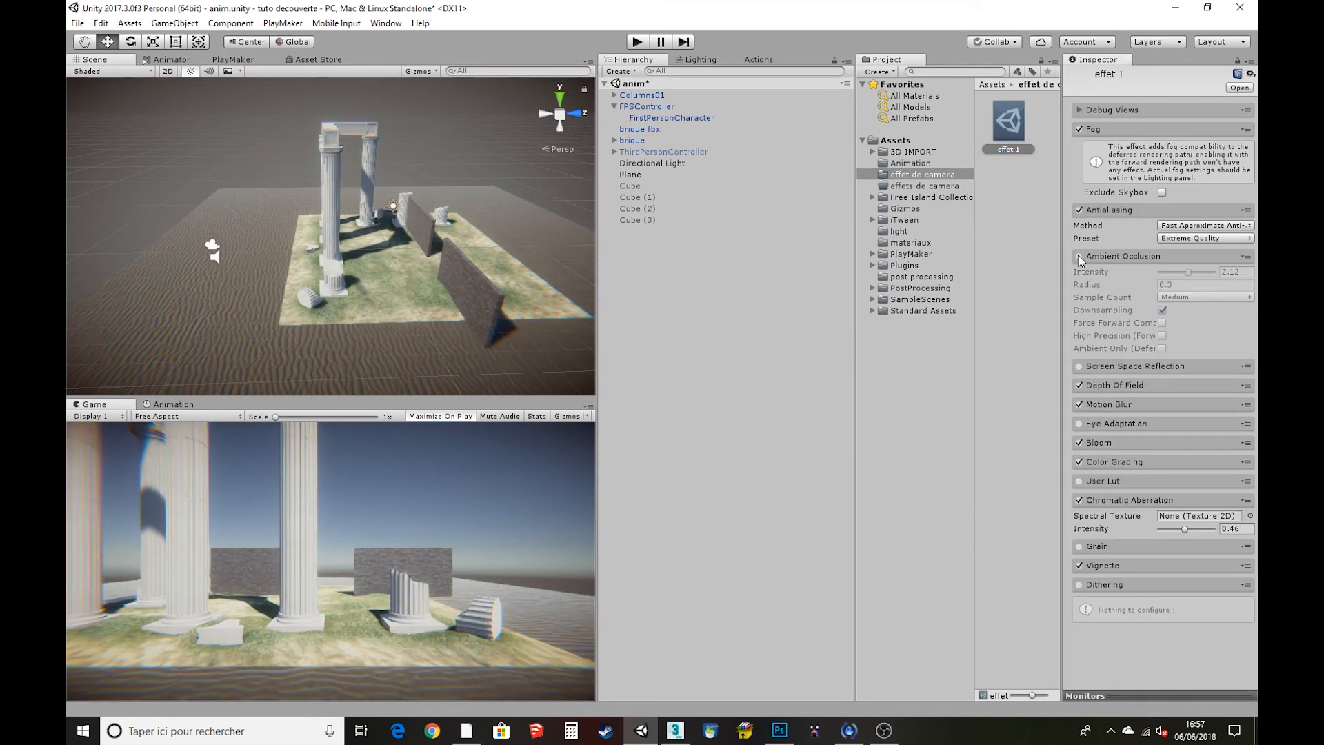
pyautogui.click(1079, 256)
# Set the Ambient Occlusion sample count to High, intensity to 1.06 and radius to 0.21
pyautogui.click(1181, 297)
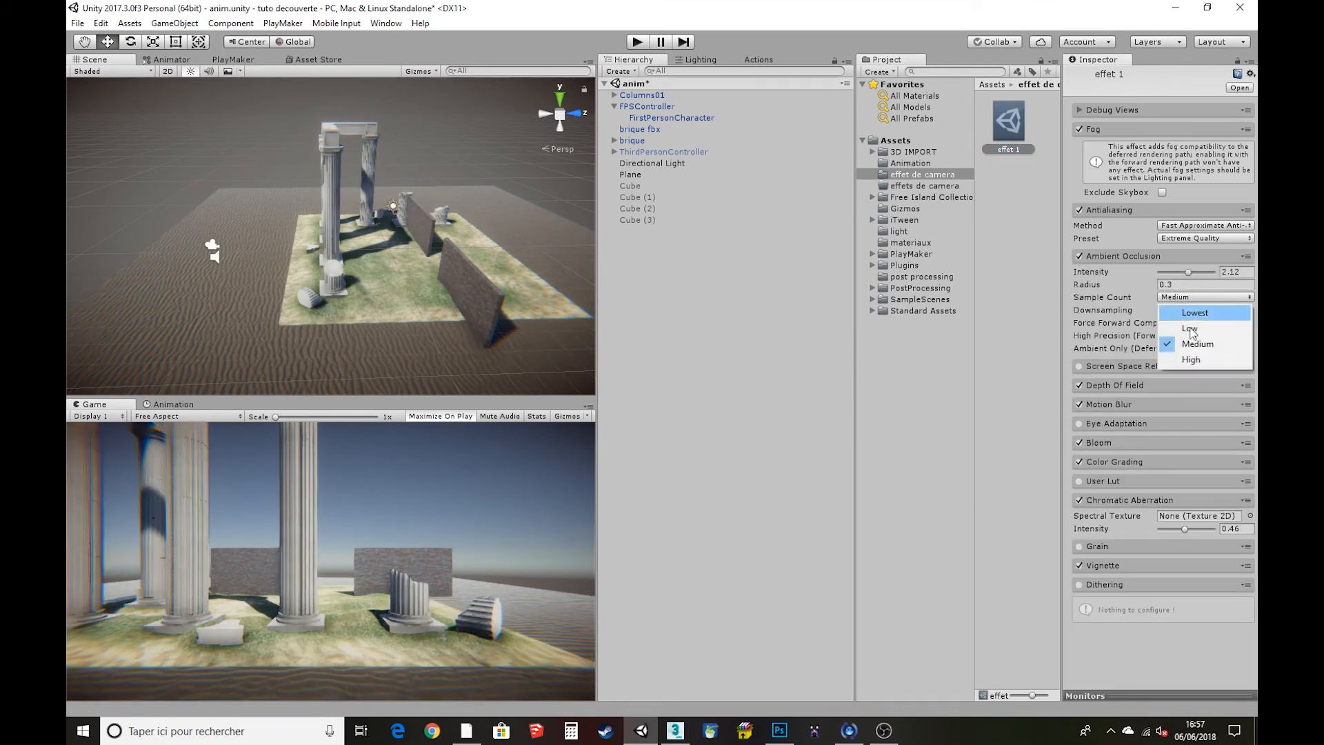
pyautogui.click(1202, 358)
pyautogui.moveTo(1187, 273)
pyautogui.mouseDown()
pyautogui.moveTo(1200, 273)
pyautogui.moveTo(1176, 274)
pyautogui.mouseUp()
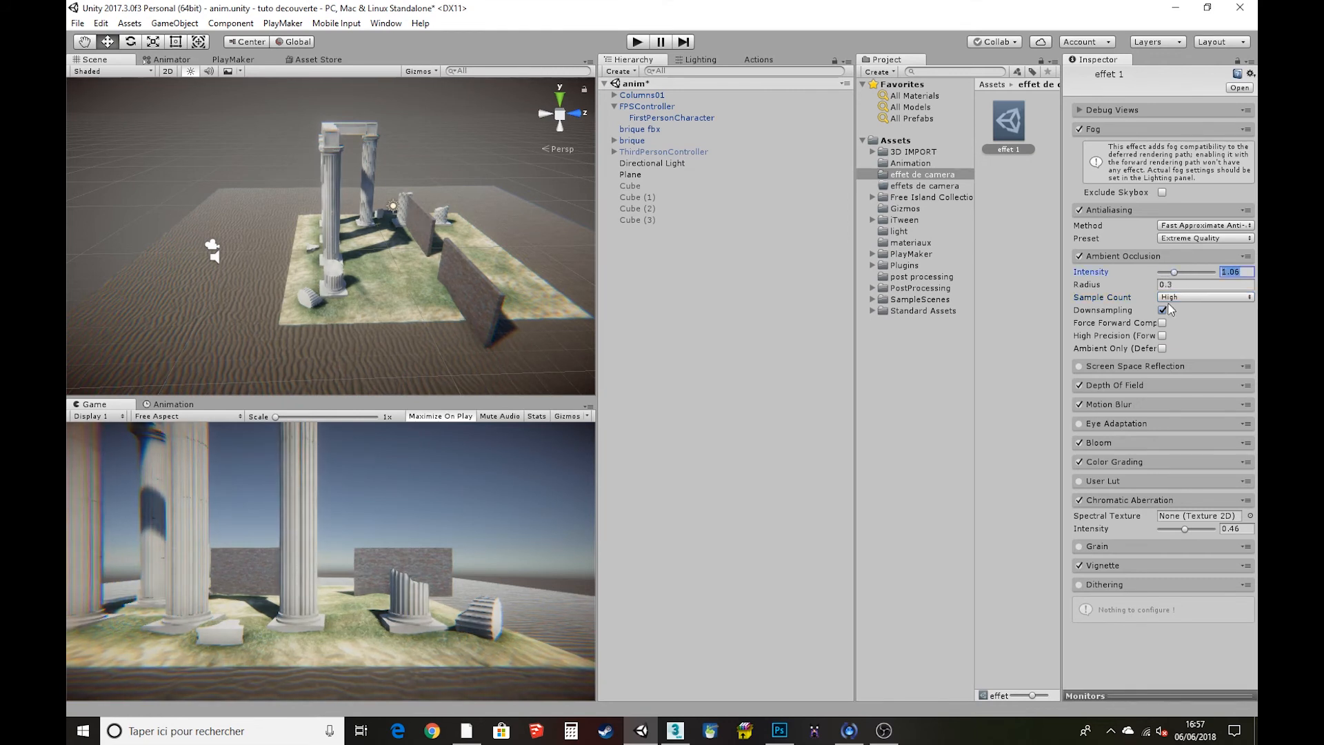
pyautogui.click(1159, 285)
pyautogui.write('0.18')
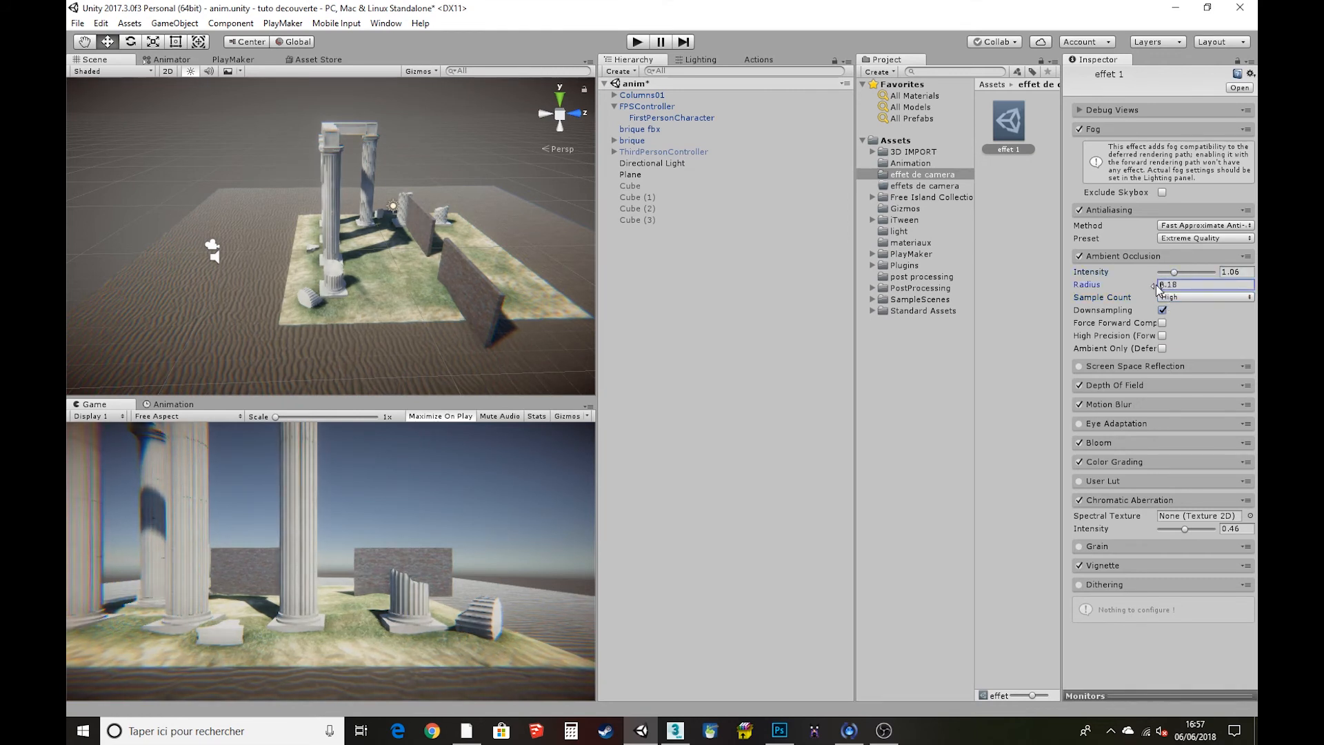
pyautogui.click(1159, 286)
# Check the adjusted Ambient Occlusion by toggling it off and on and test-playing the scene, leaving it enabled
pyautogui.click(1078, 256)
pyautogui.click(1078, 256)
pyautogui.click(1079, 256)
pyautogui.click(1079, 256)
pyautogui.click(637, 42)
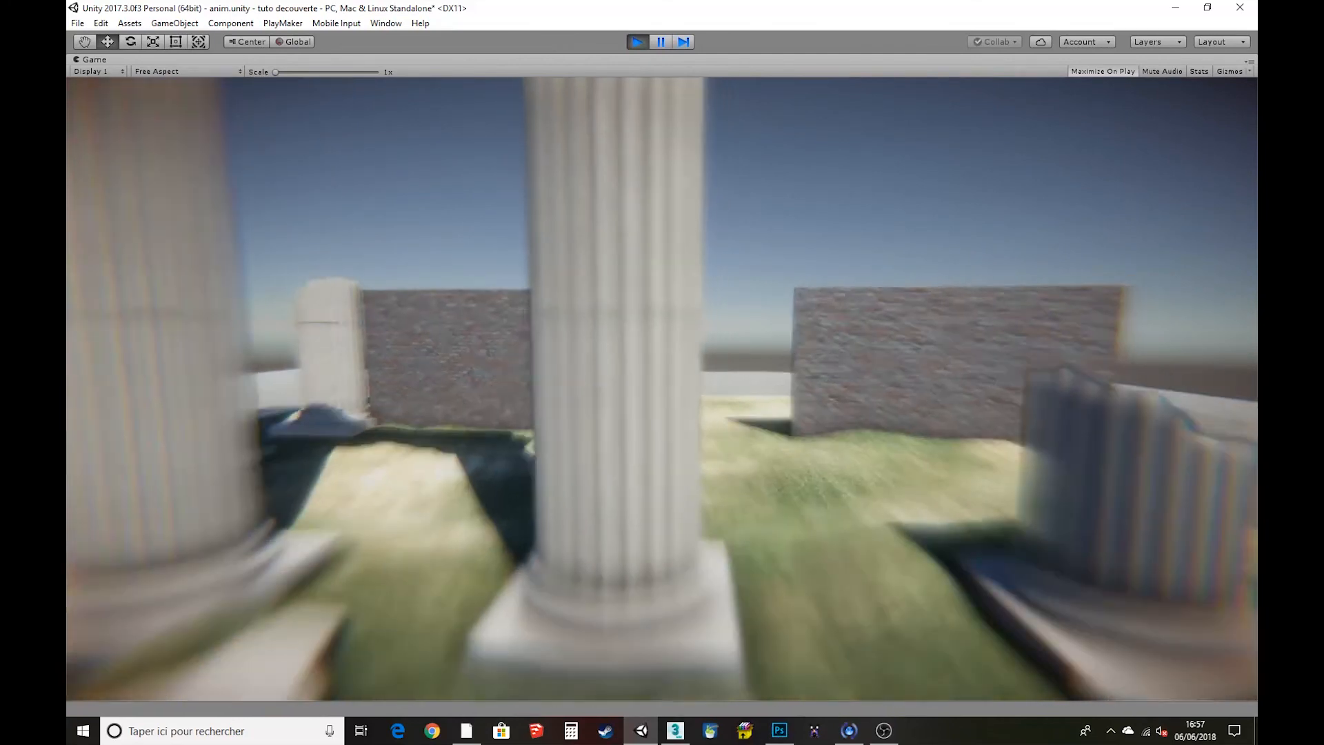
pyautogui.hotkey('ctrl', 'p')
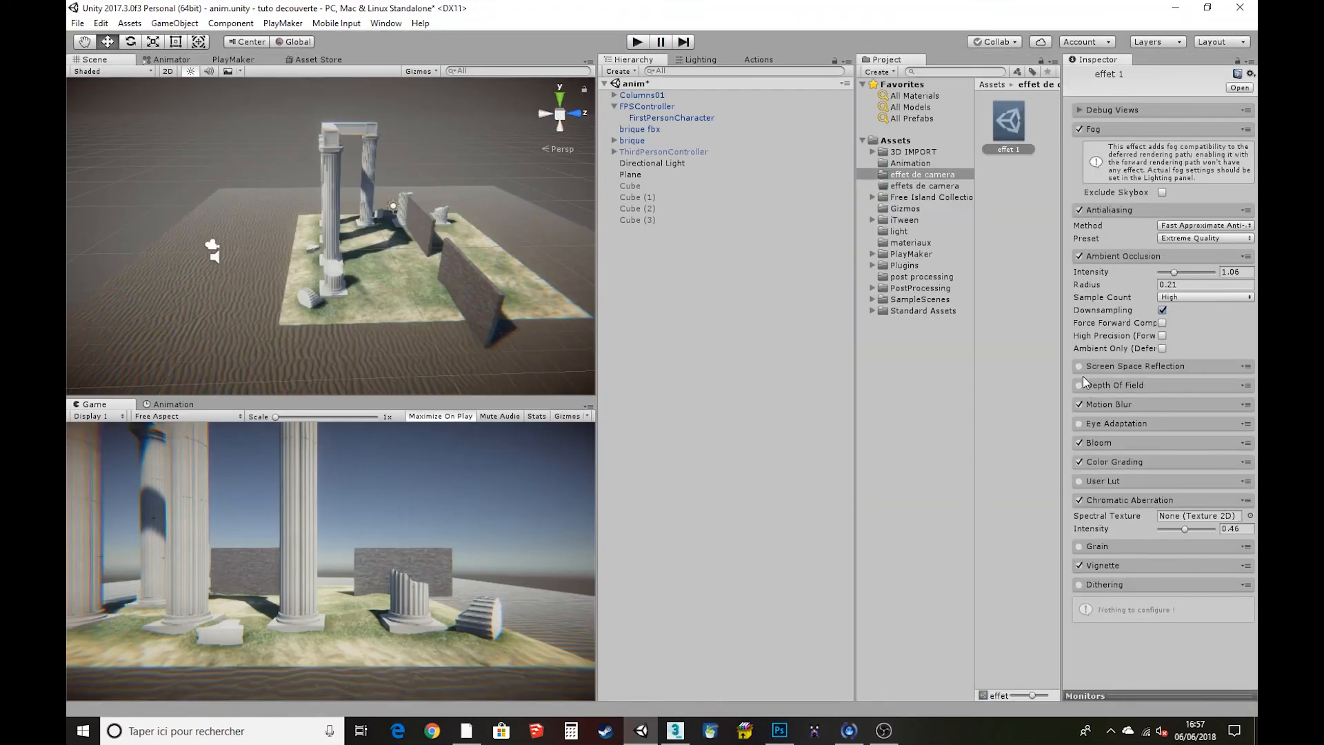
# Play the scene with Depth Of Field off and walk around the columns to inspect the image, stopping play mode when done
pyautogui.click(644, 42)
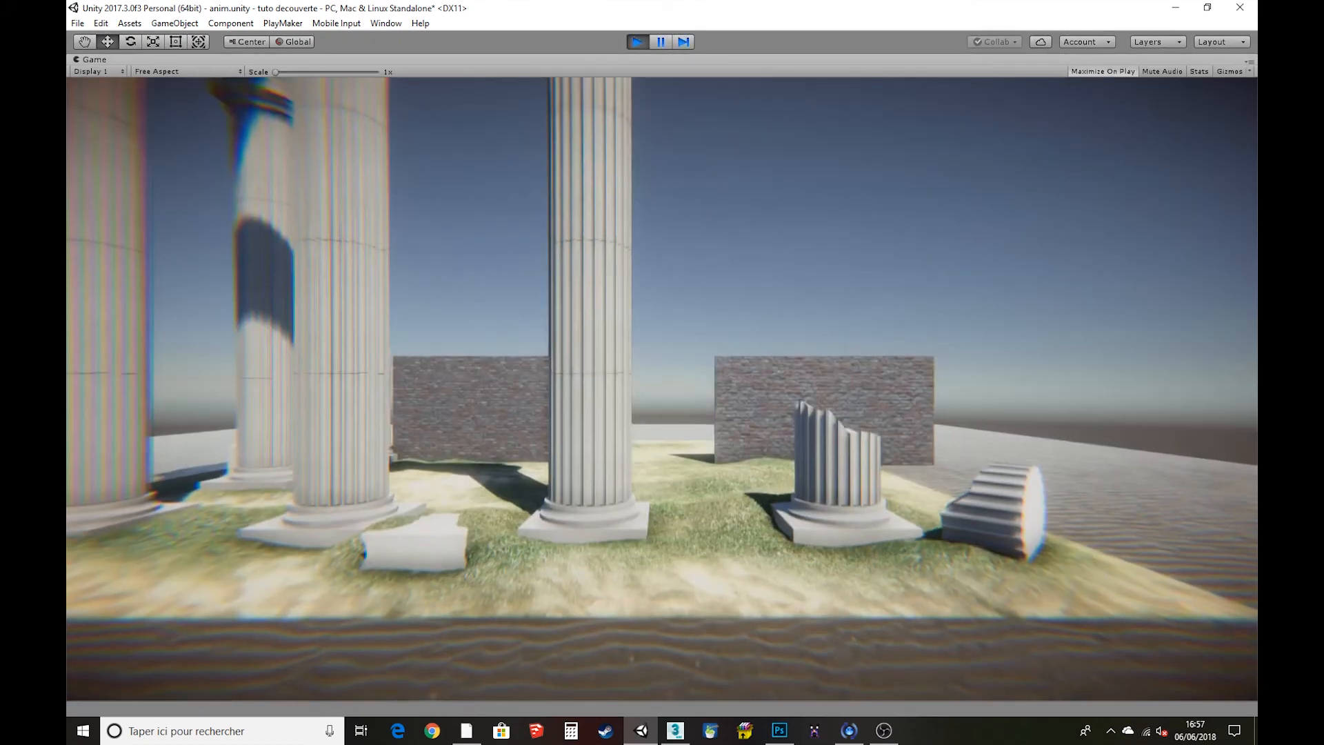
pyautogui.press('w')
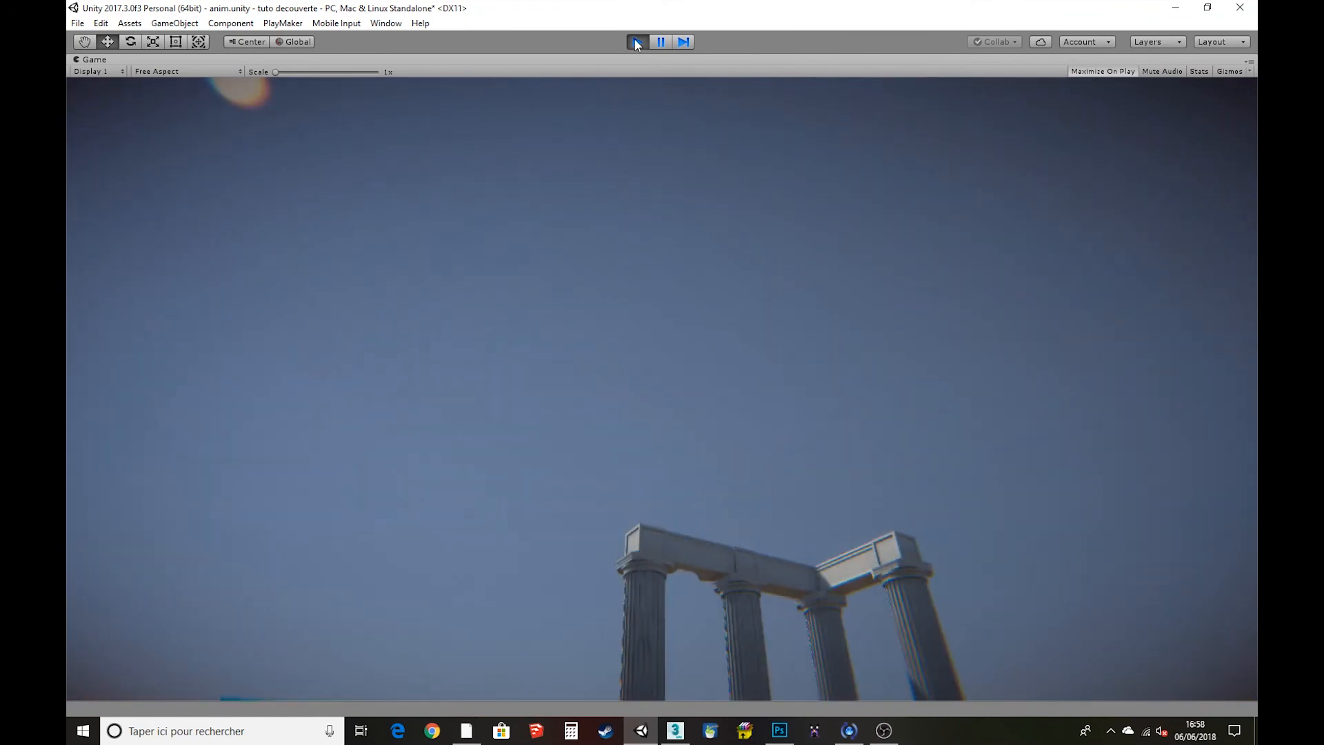
pyautogui.click(636, 42)
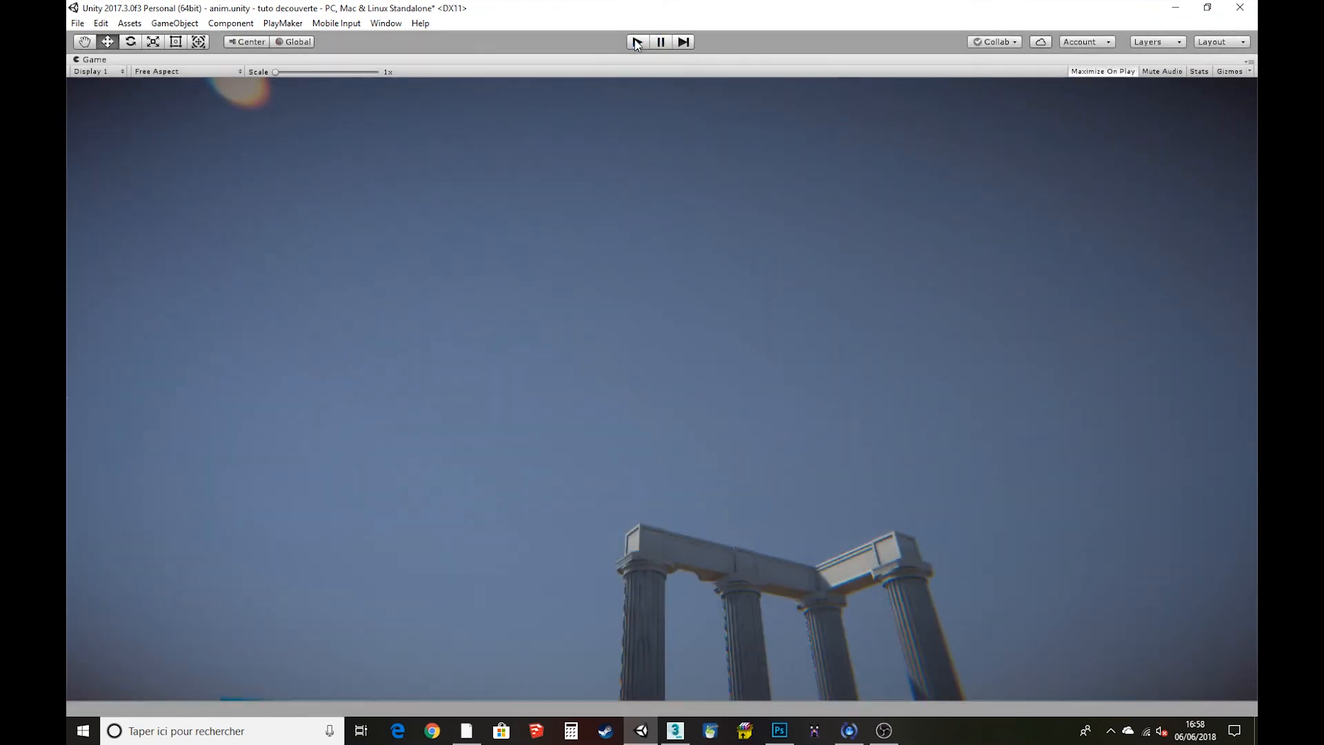